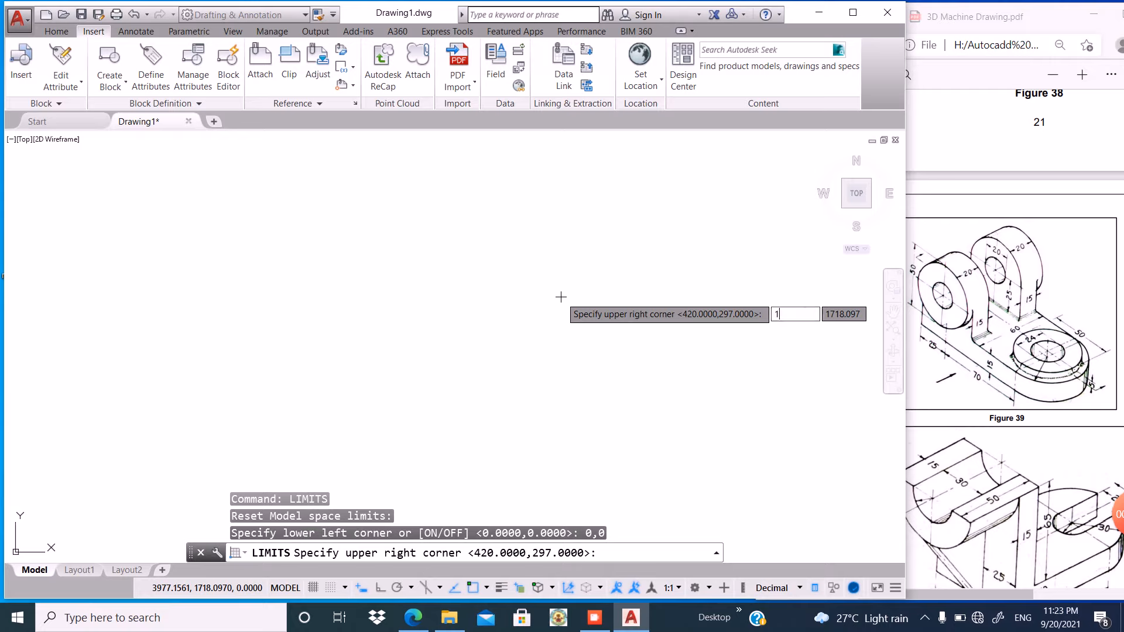
Set the upper right corner of the drawing limits to 100,100 and zoom to the drawing extents.
{"action": "key", "text": "Tab"}
{"action": "type", "text": "100"}
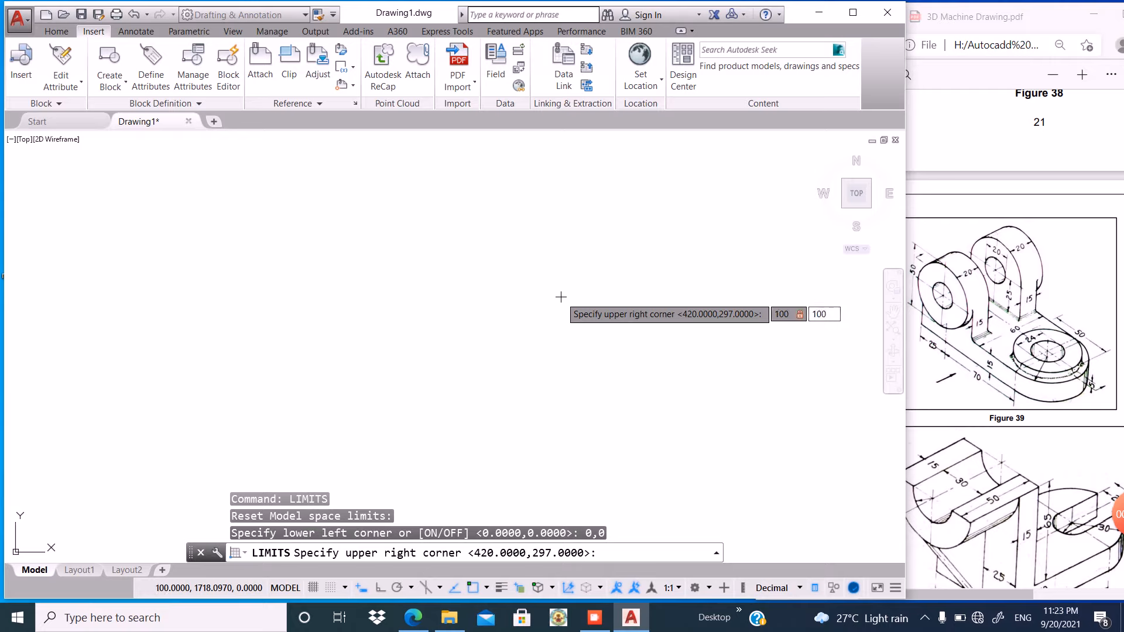
{"action": "key", "text": "Return"}
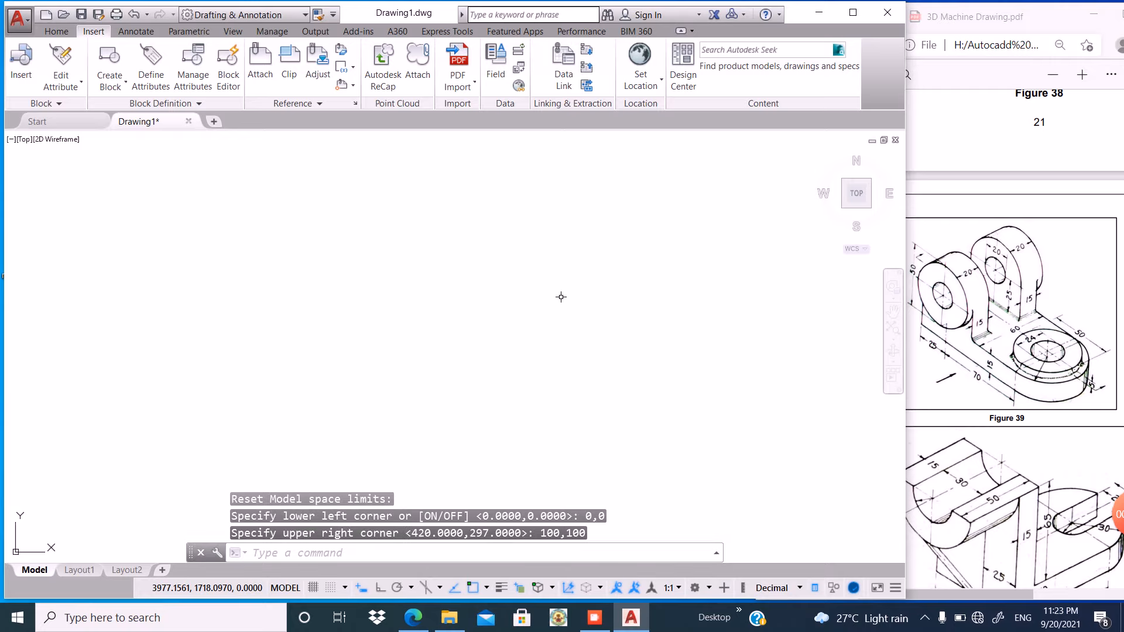
{"action": "type", "text": "z"}
{"action": "key", "text": "Return"}
{"action": "type", "text": "e"}
{"action": "key", "text": "Return"}
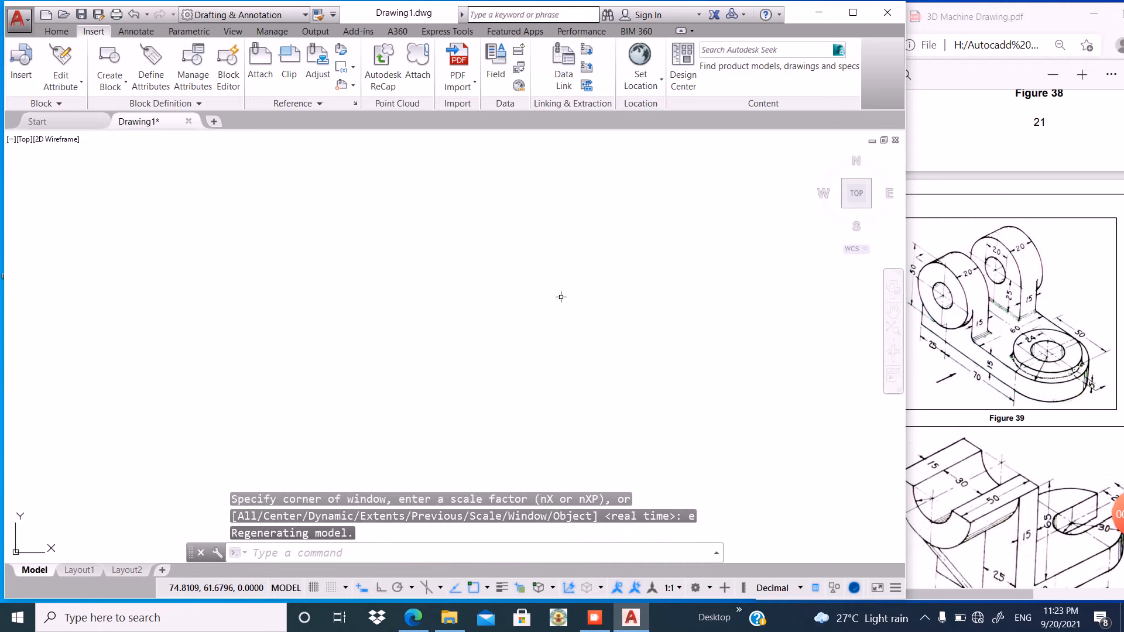
Set the viewport to the Front view and switch the workspace to 3D Modeling.
{"action": "left_click", "coordinate": [24, 139]}
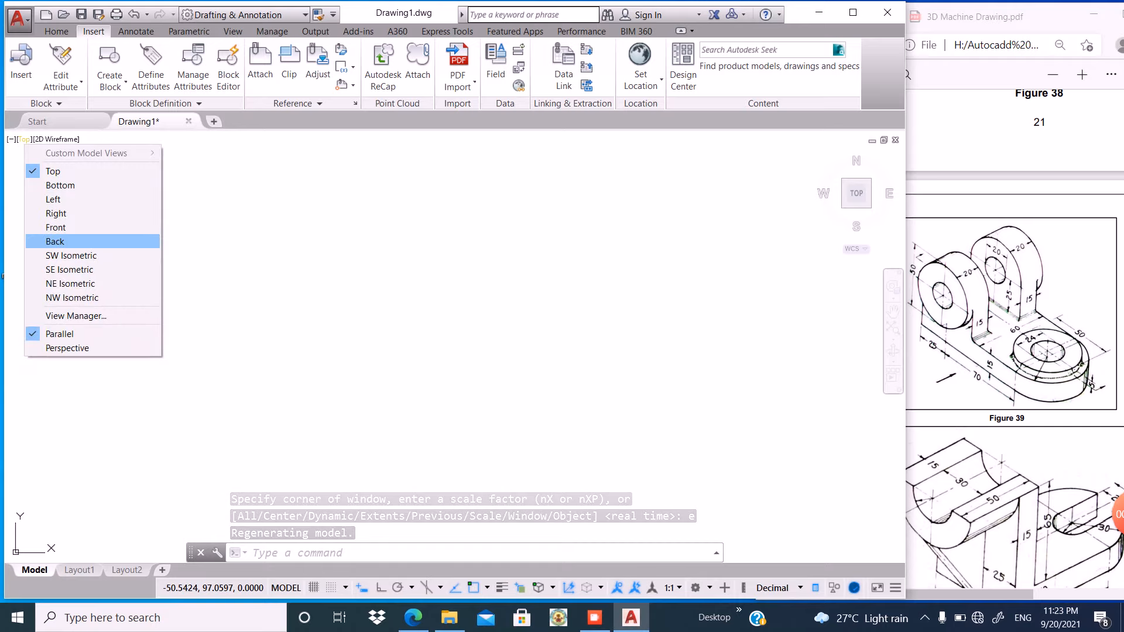
{"action": "left_click", "coordinate": [56, 227]}
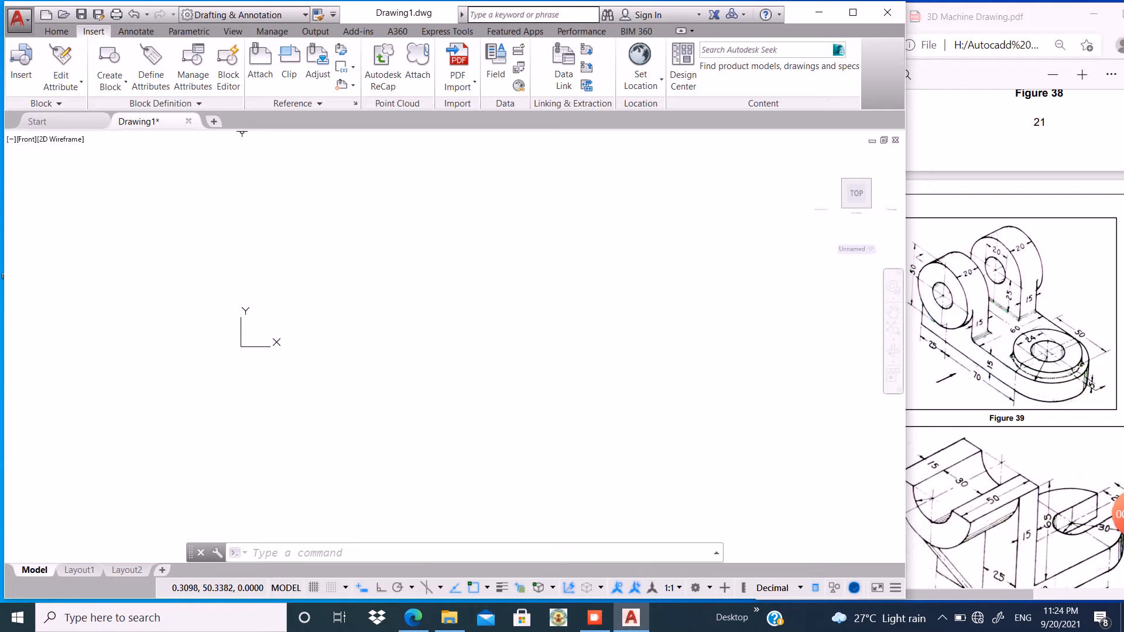
{"action": "left_click", "coordinate": [246, 15]}
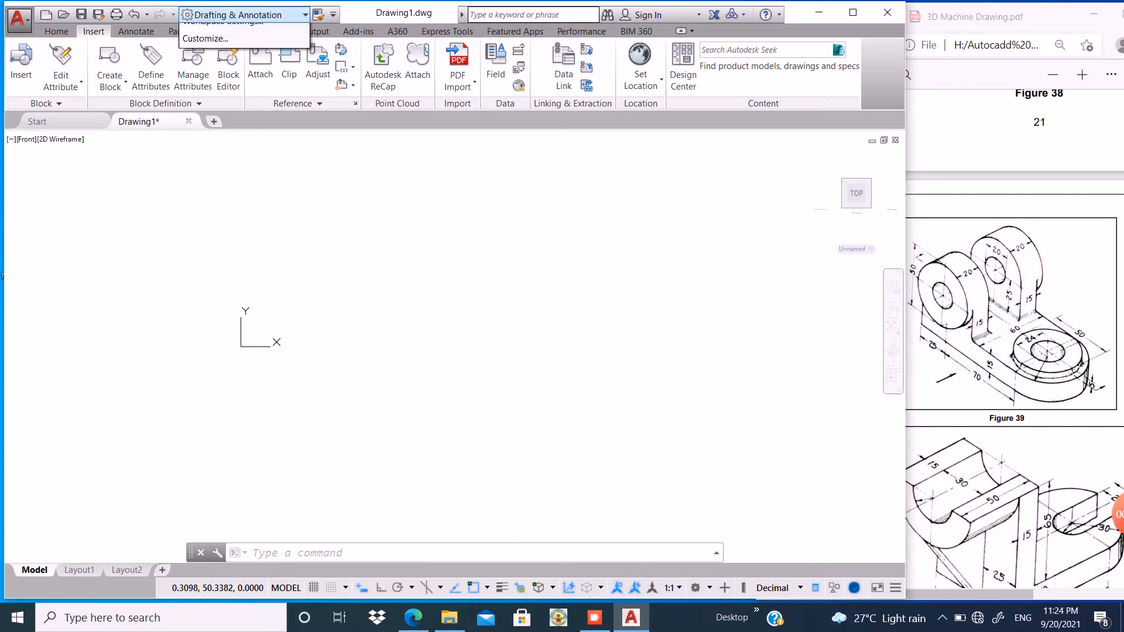
{"action": "left_click", "coordinate": [215, 65]}
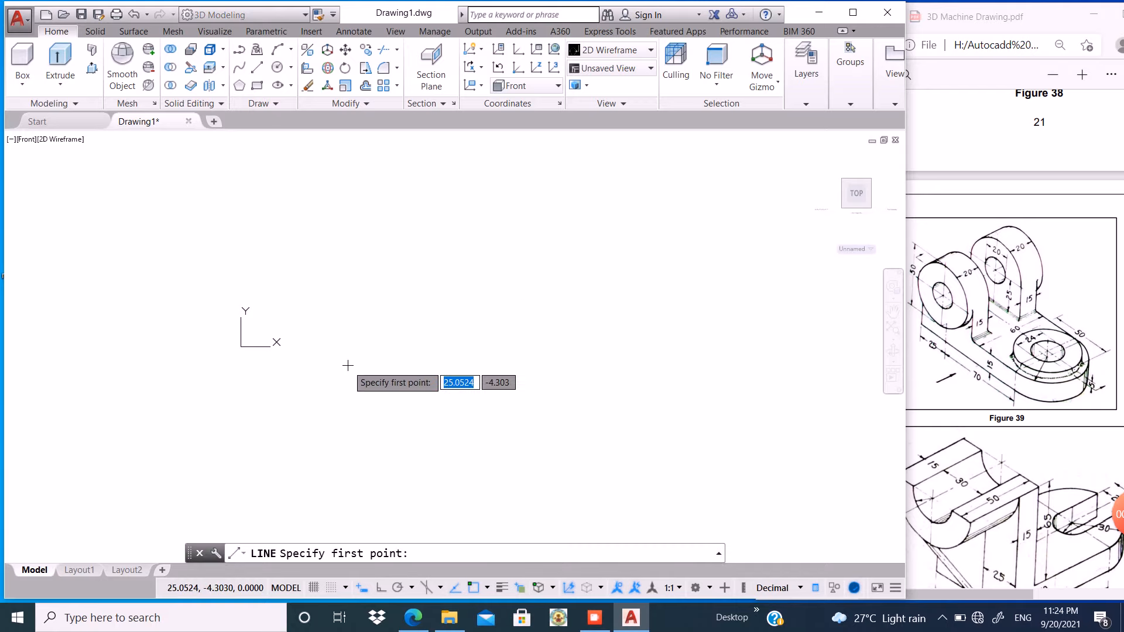
With Ortho on, draw the plate's horizontal bottom edge as consecutive collinear line segments of 25, 70 and 30.
{"action": "left_click", "coordinate": [341, 331]}
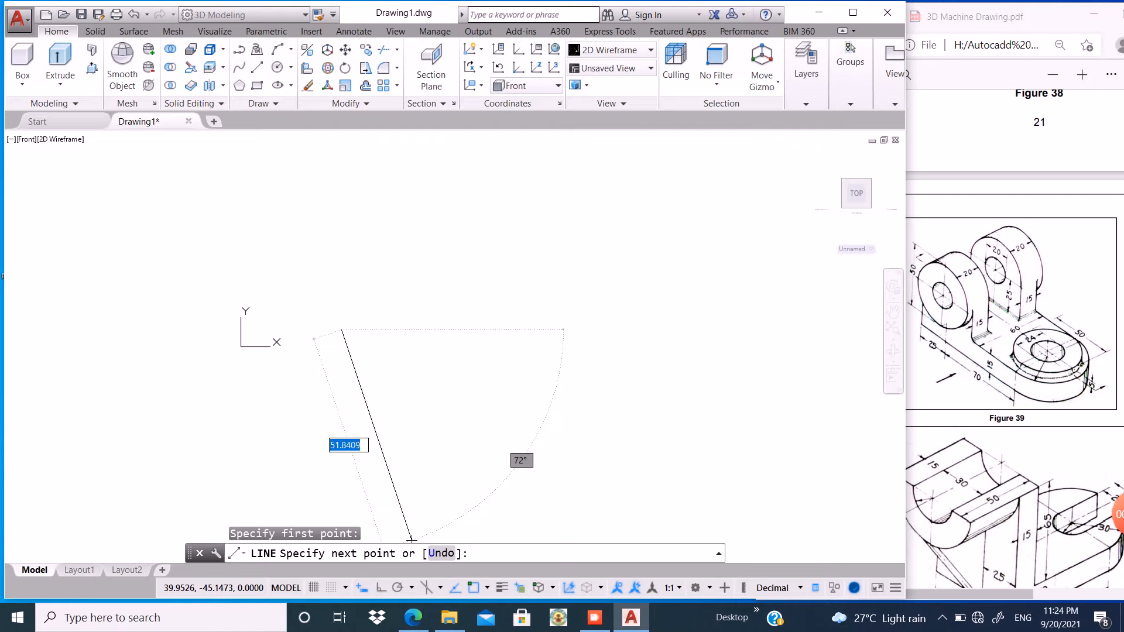
{"action": "key", "text": "F8"}
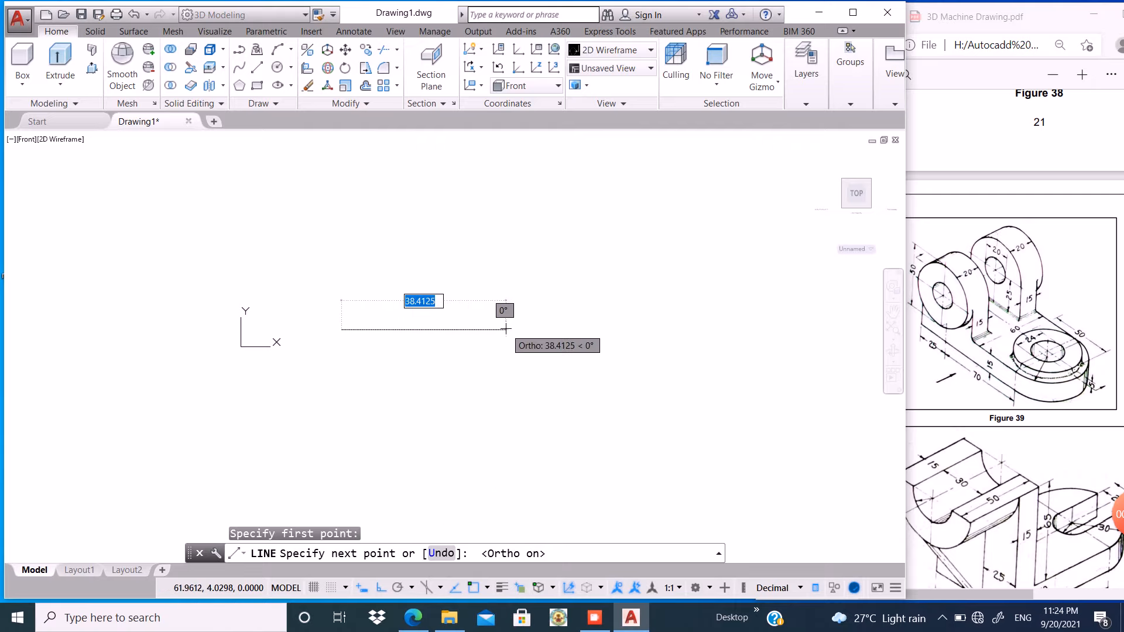
{"action": "type", "text": "25"}
{"action": "key", "text": "Return"}
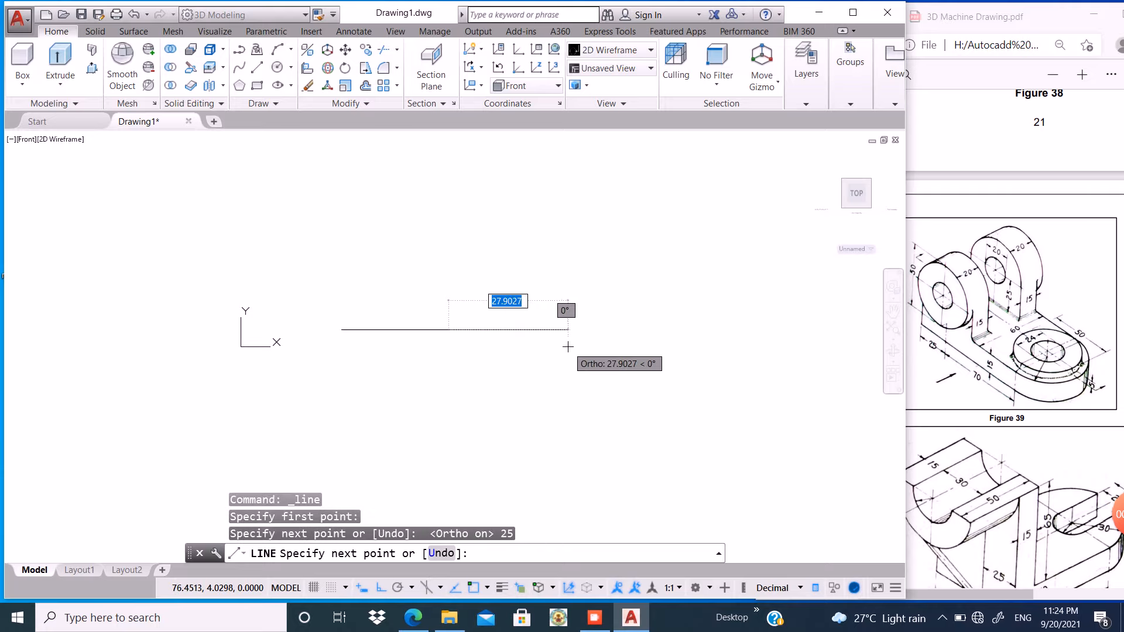
{"action": "type", "text": "0"}
{"action": "key", "text": "Return"}
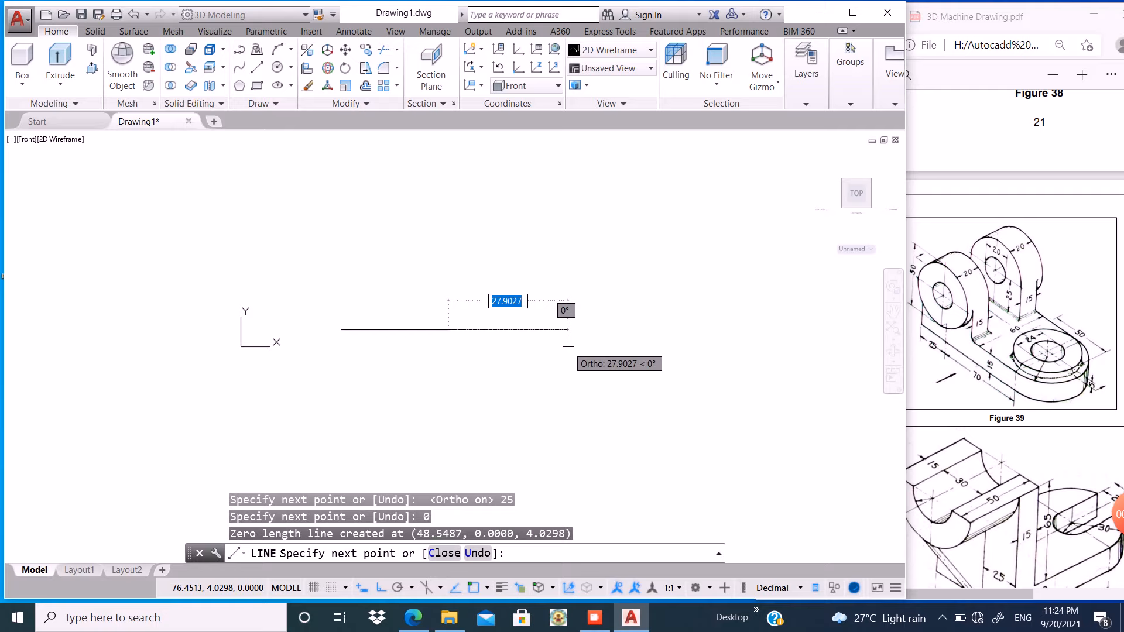
{"action": "type", "text": "70"}
{"action": "key", "text": "Return"}
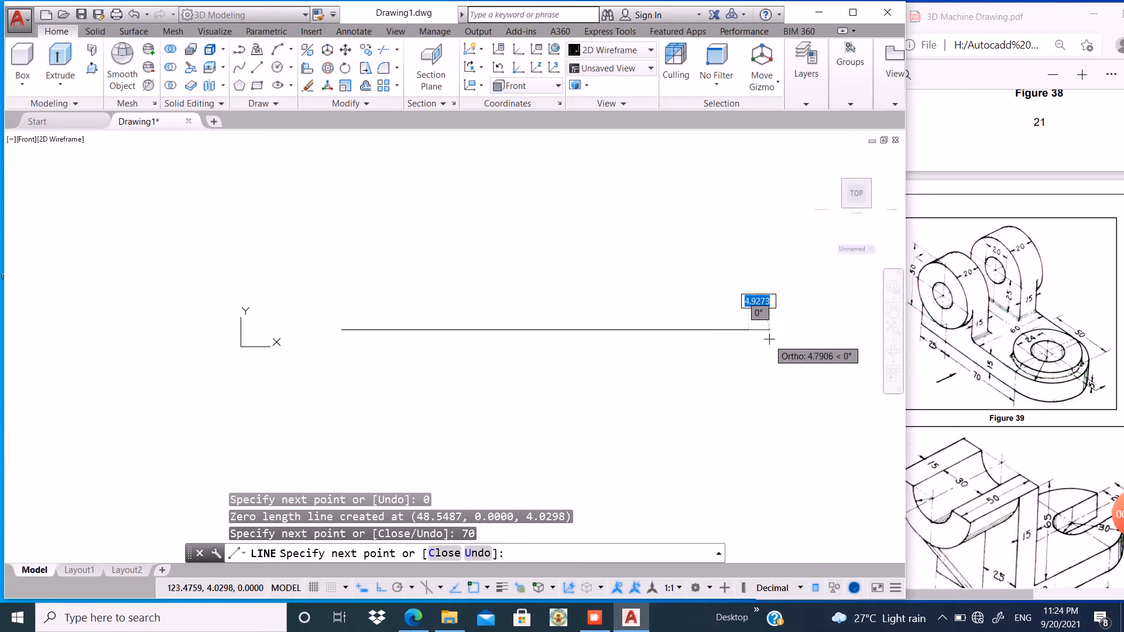
{"action": "type", "text": "30"}
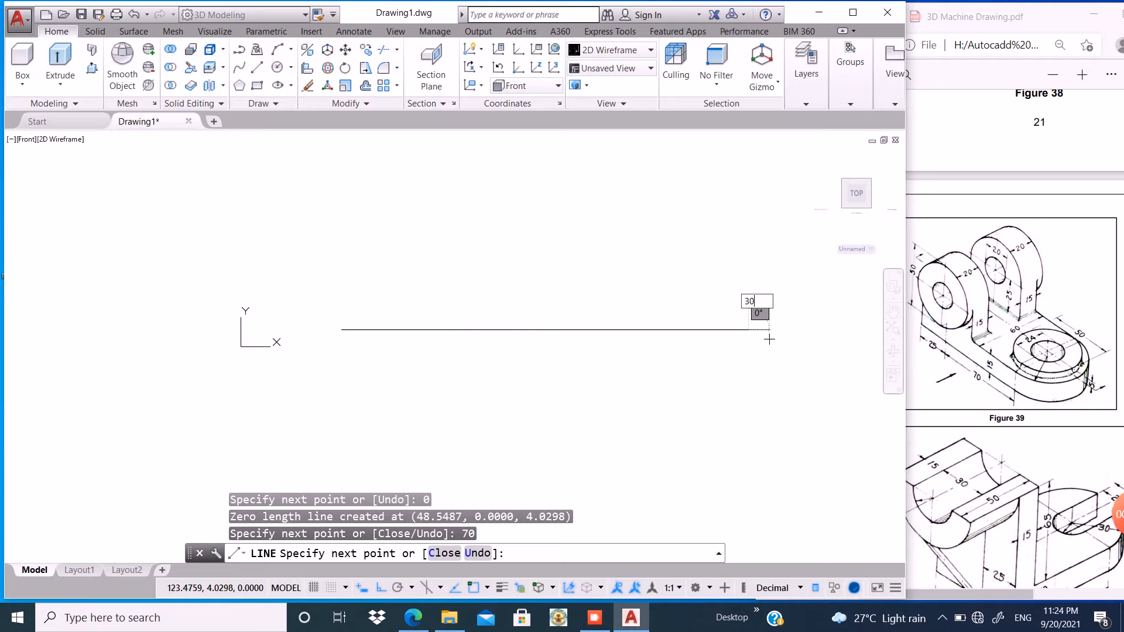
{"action": "key", "text": "Return"}
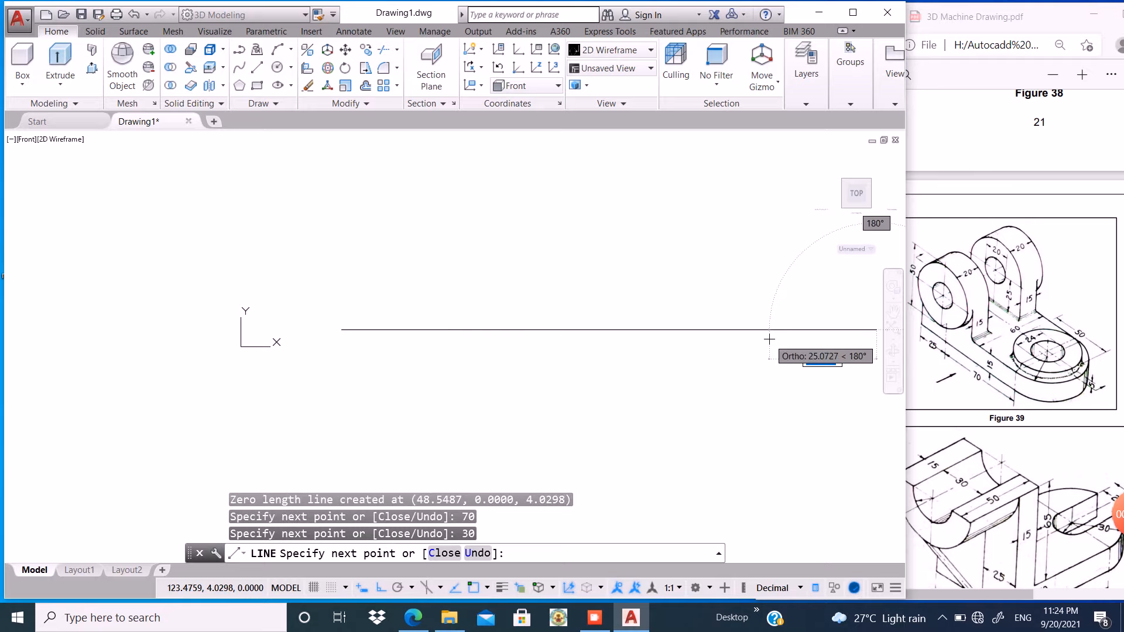
{"action": "key", "text": "Return"}
Complete the plate's rectangle with lines: 15 up from the base line's right end, across to its left end and back down.
{"action": "scroll", "coordinate": [433, 345], "scroll_direction": "down", "scroll_amount": 2}
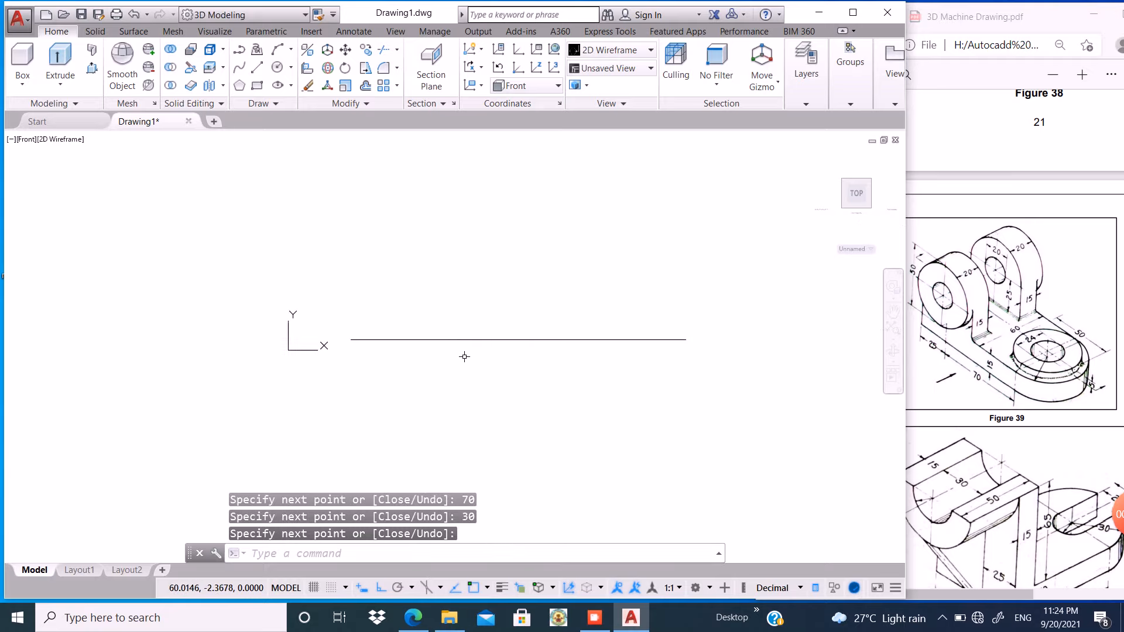
{"action": "left_click", "coordinate": [257, 67]}
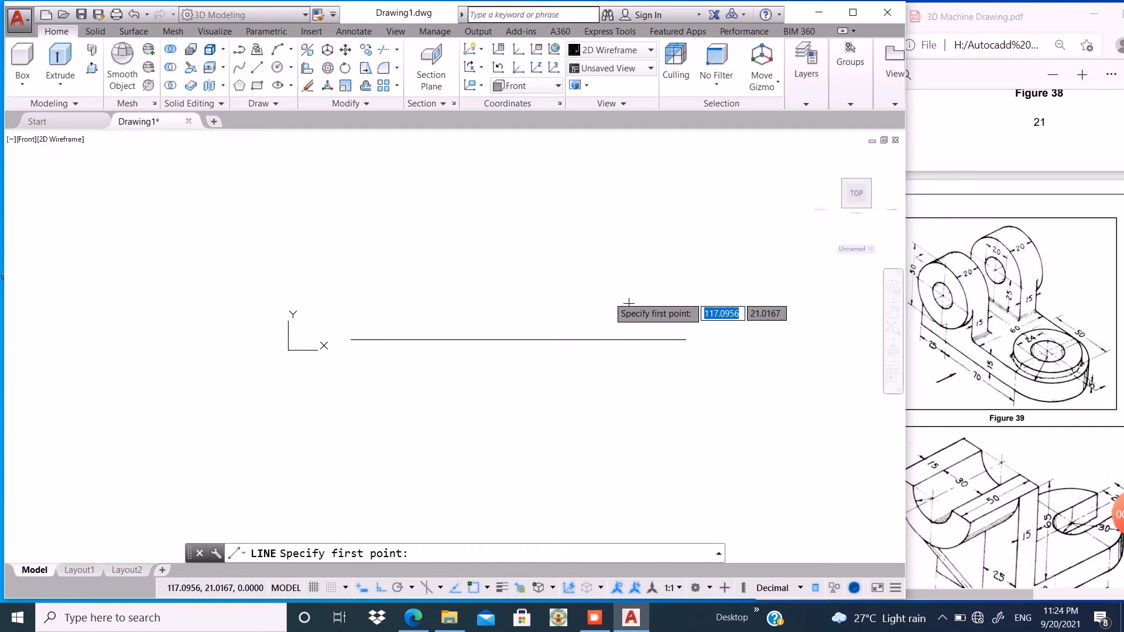
{"action": "left_click", "coordinate": [685, 340]}
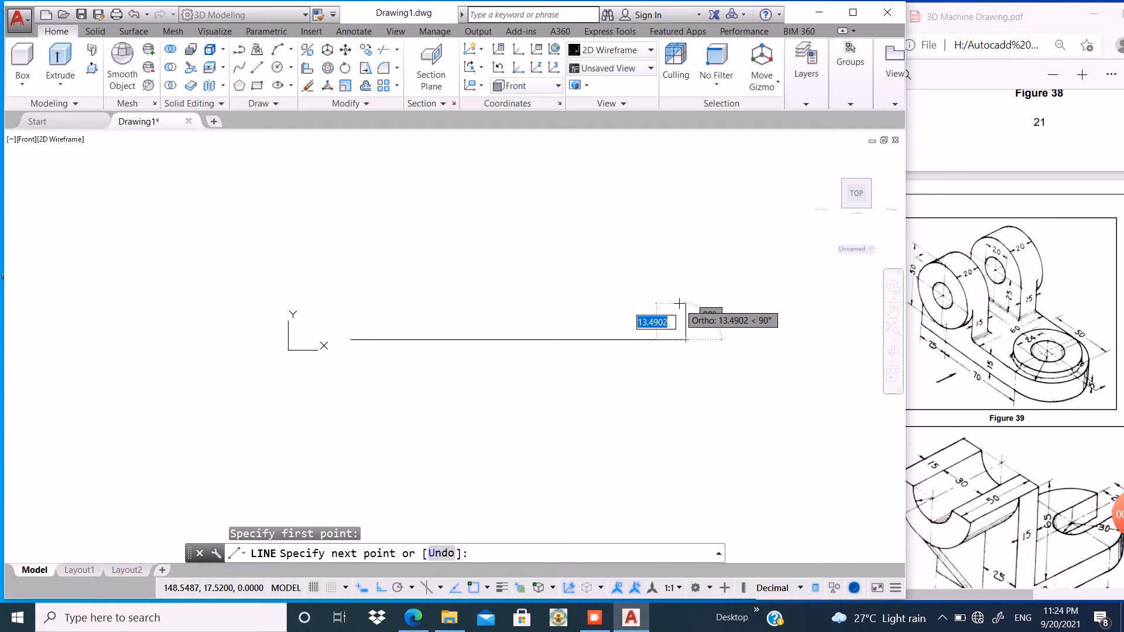
{"action": "type", "text": "15"}
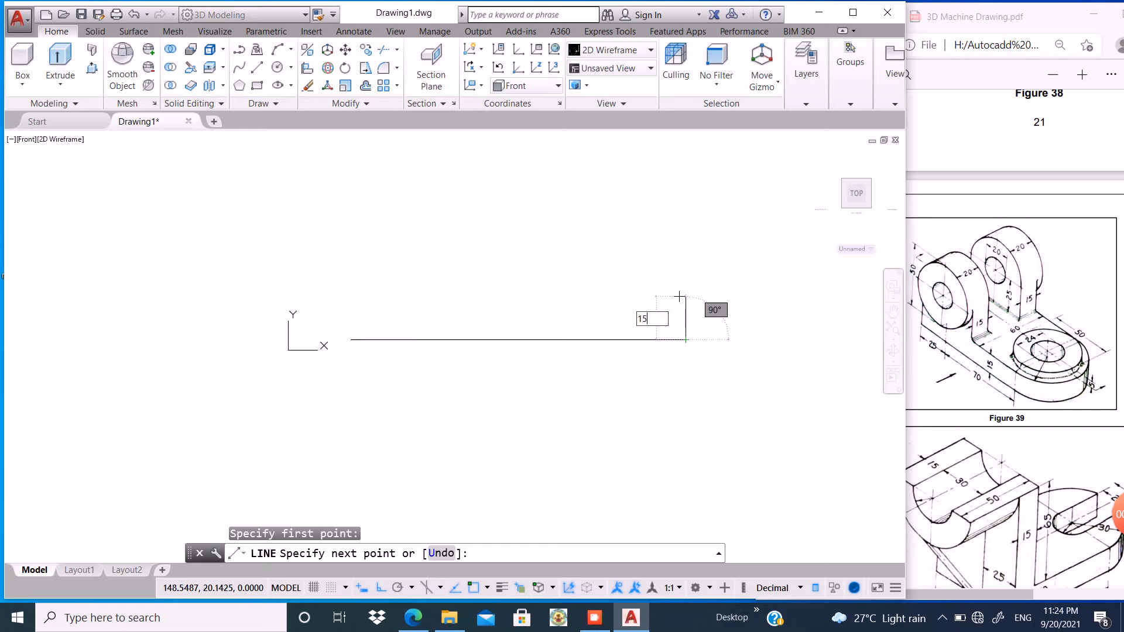
{"action": "key", "text": "Return"}
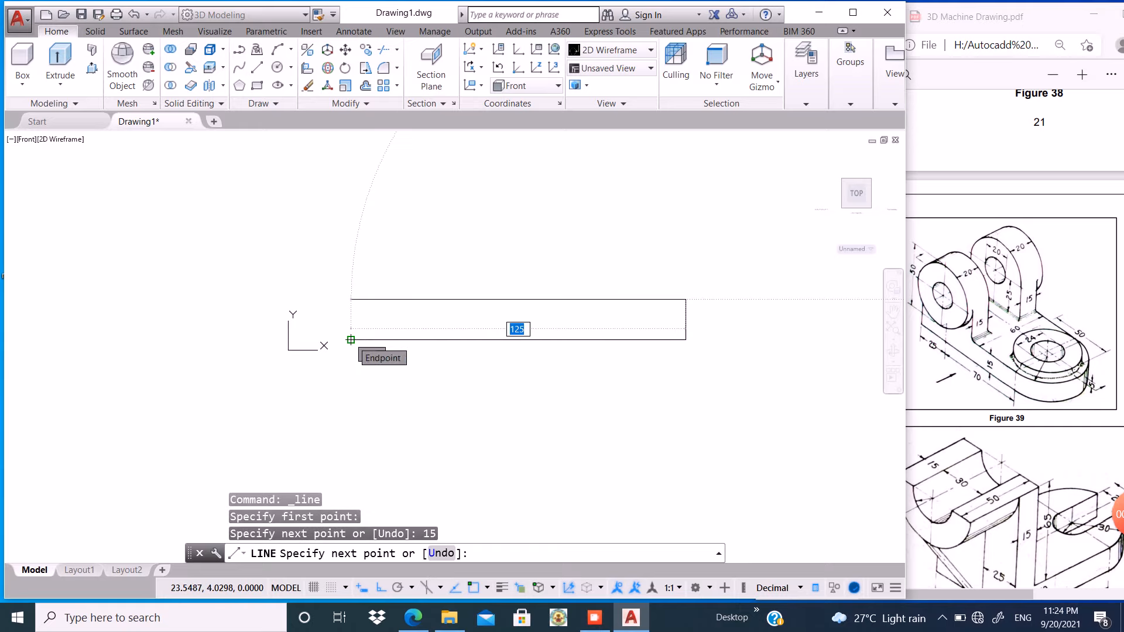
{"action": "left_click", "coordinate": [351, 299]}
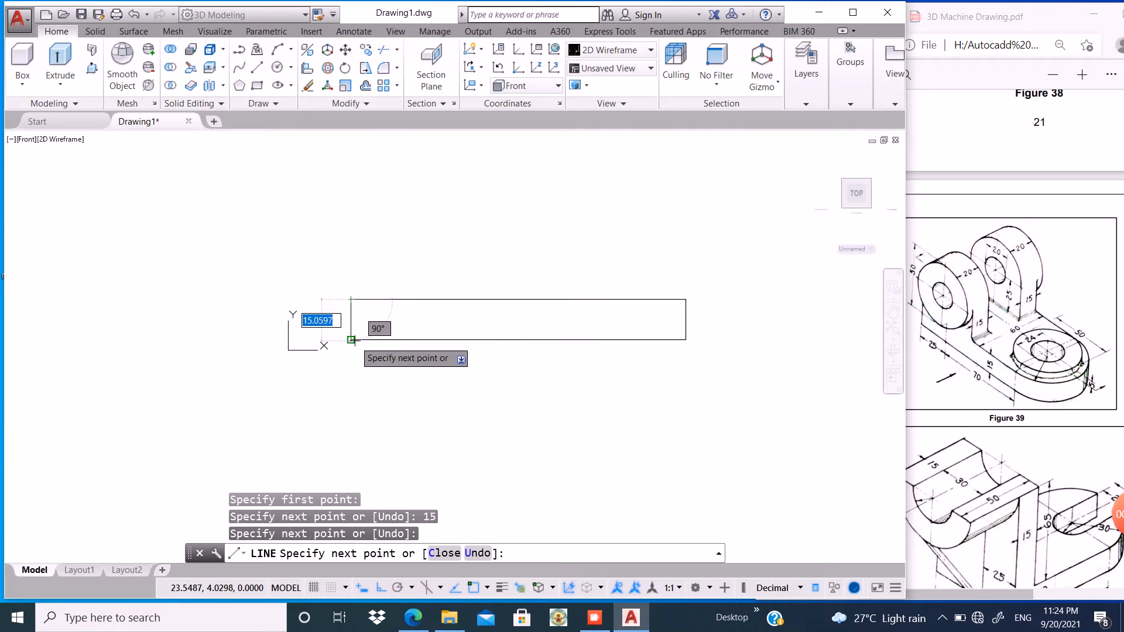
{"action": "left_click", "coordinate": [351, 340]}
{"action": "key", "text": "Return"}
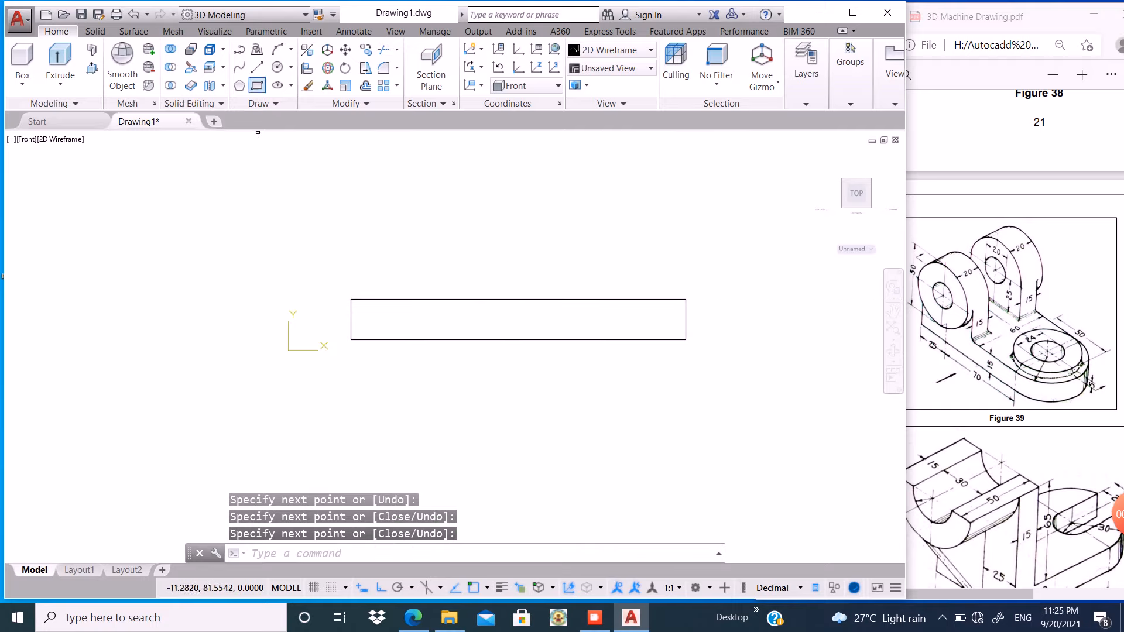
Draw a vertical line 25 long upward from the plate's top edge, starting 25 from its left corner.
{"action": "left_click", "coordinate": [256, 67]}
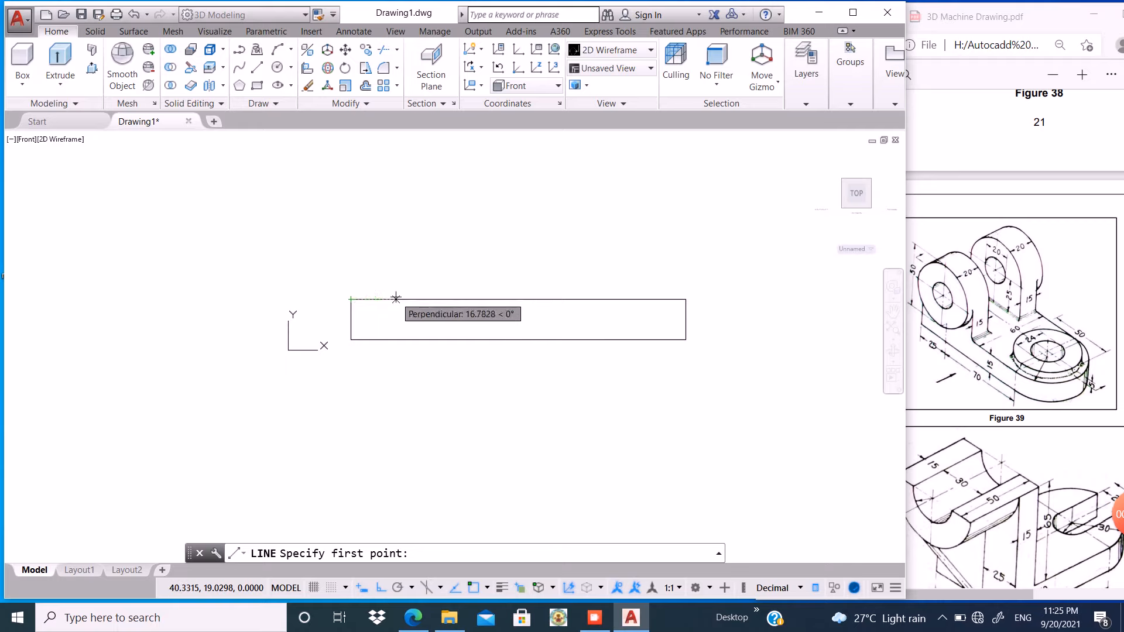
{"action": "type", "text": "25"}
{"action": "key", "text": "Return"}
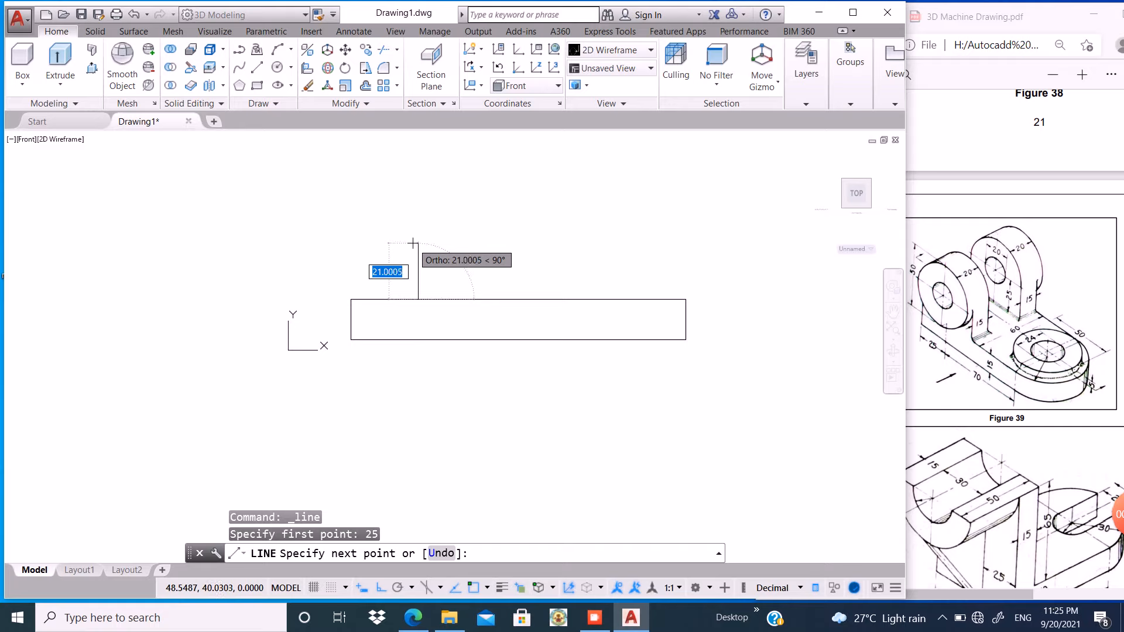
{"action": "type", "text": "25"}
{"action": "key", "text": "Return"}
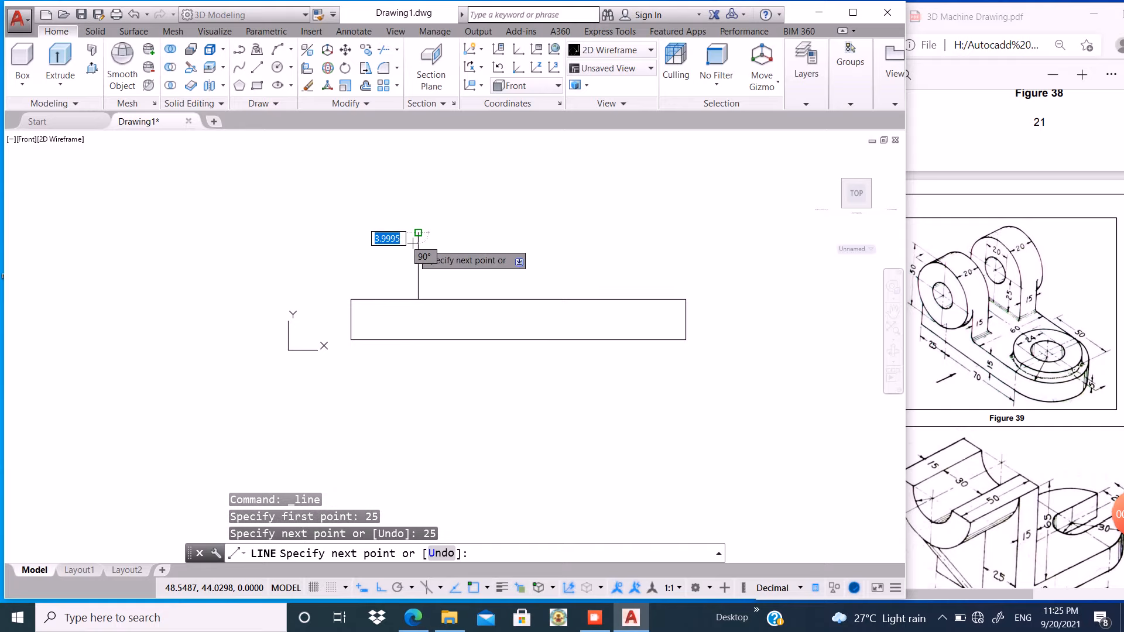
{"action": "key", "text": "Return"}
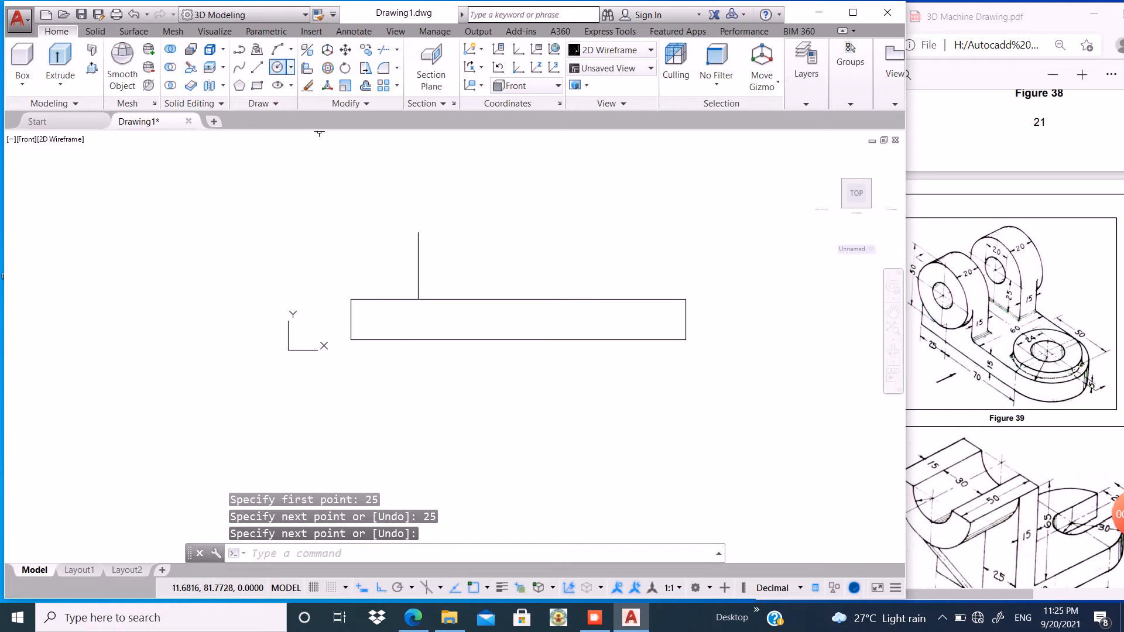
Draw two concentric circles of radius 25 and 10 centred on the upper end of the vertical line.
{"action": "left_click", "coordinate": [277, 67]}
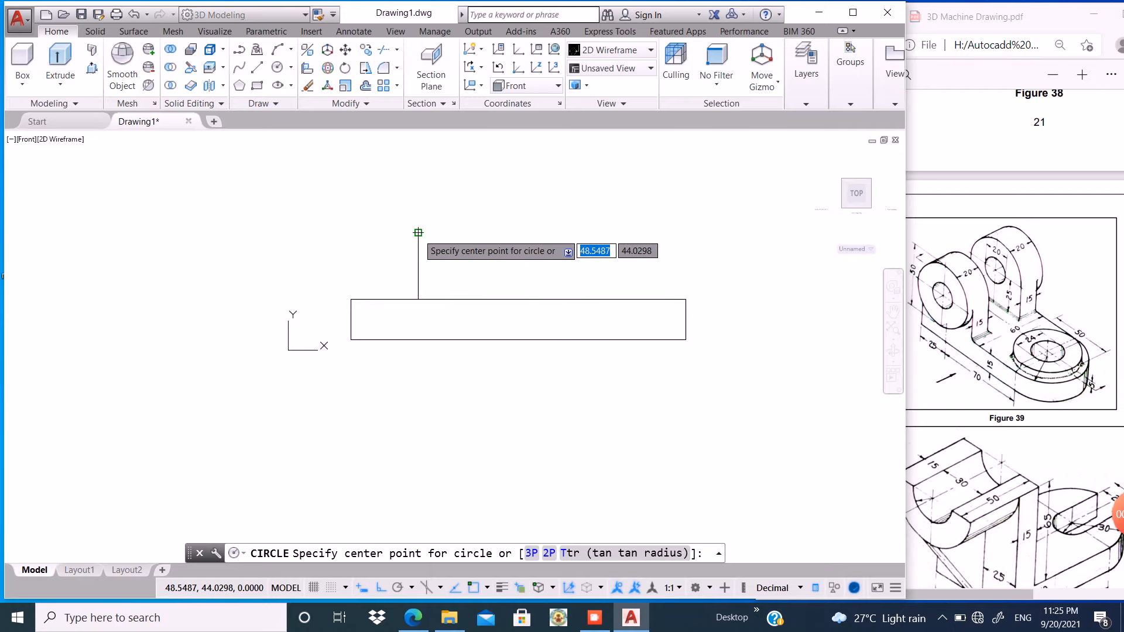
{"action": "left_click", "coordinate": [418, 232]}
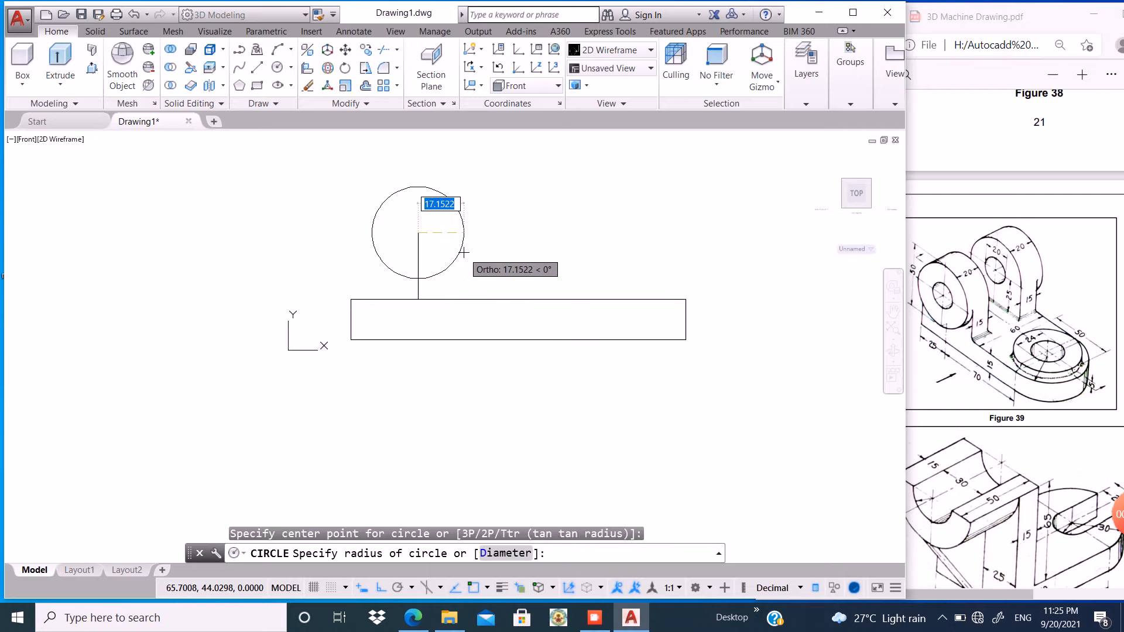
{"action": "type", "text": "25"}
{"action": "key", "text": "Return"}
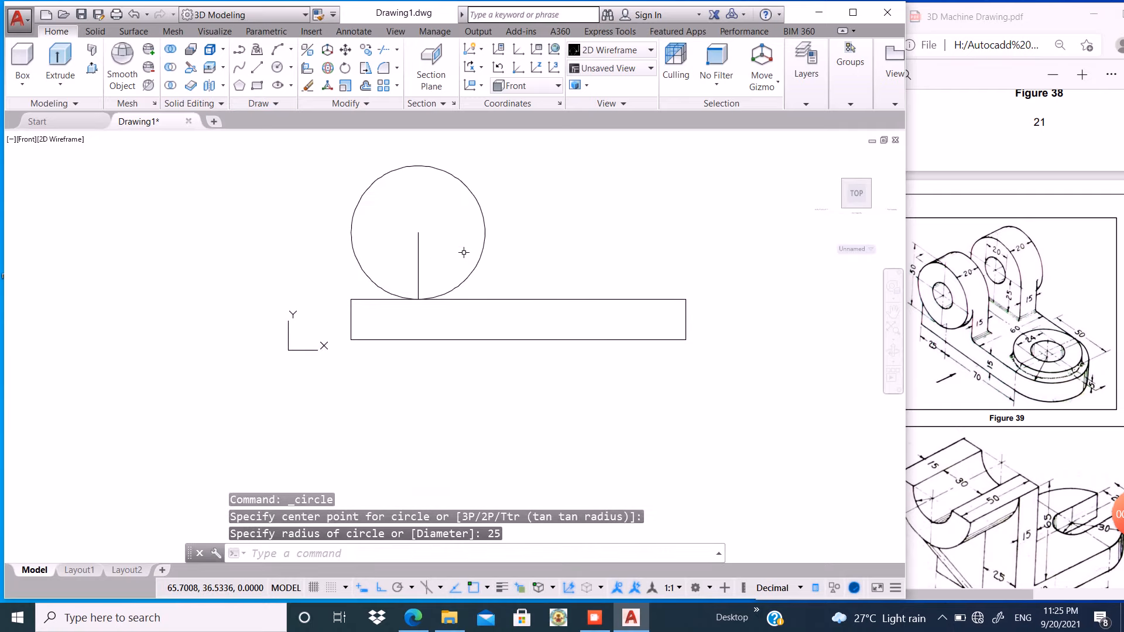
{"action": "key", "text": "Return"}
{"action": "left_click", "coordinate": [418, 232]}
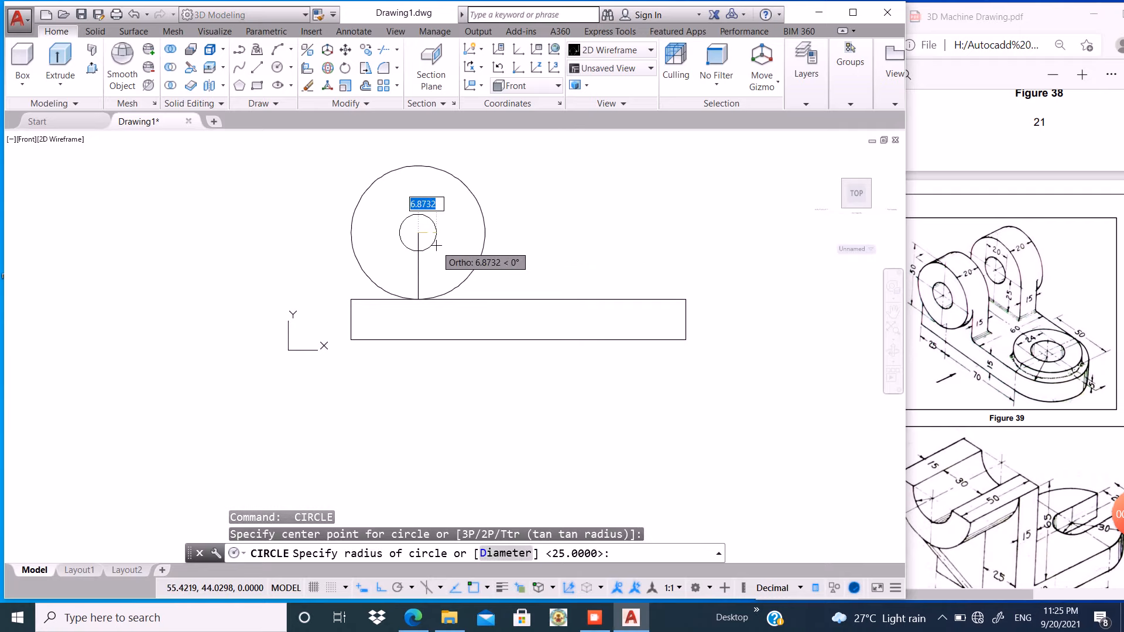
{"action": "type", "text": "10"}
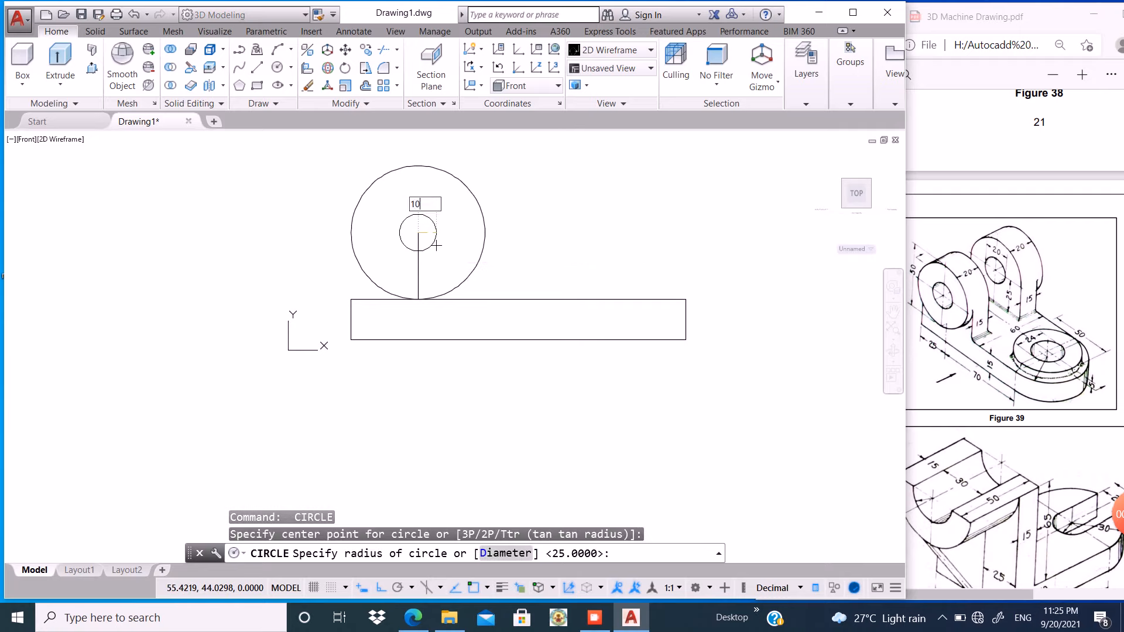
{"action": "key", "text": "Return"}
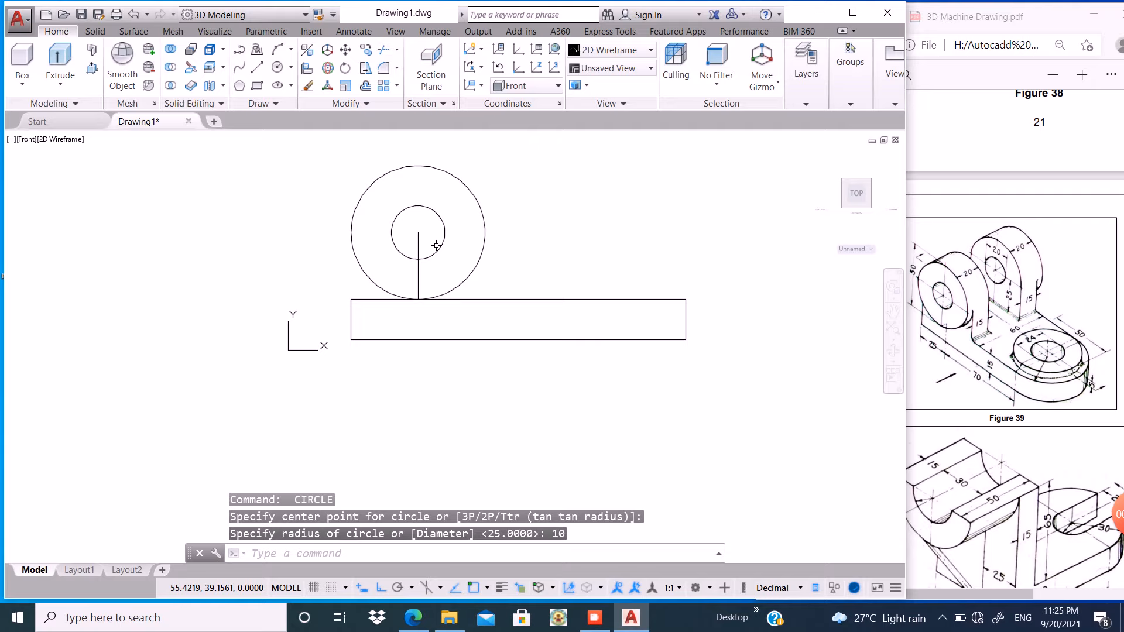
Draw vertical lines from the outer circle's left and right quadrants down to the plate's top edge.
{"action": "left_click", "coordinate": [257, 68]}
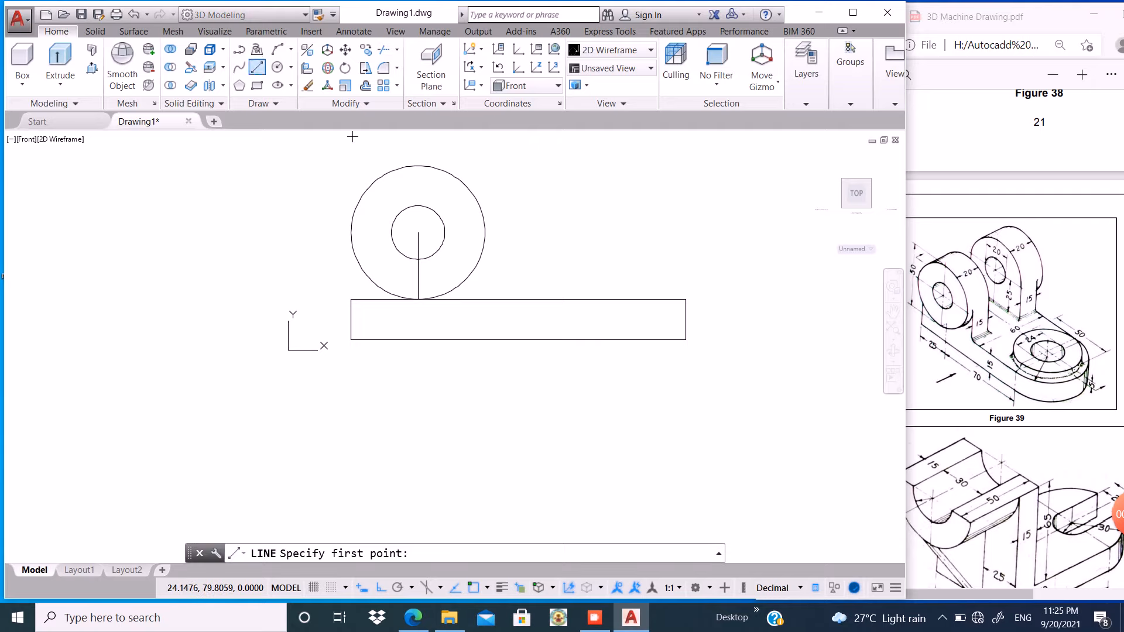
{"action": "left_click", "coordinate": [351, 232]}
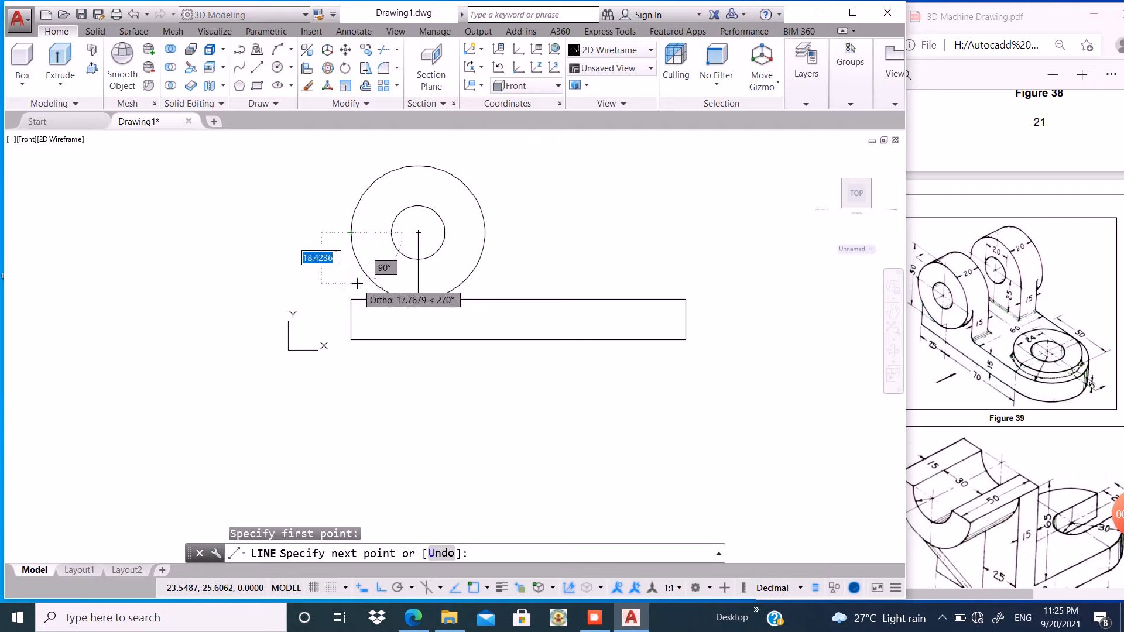
{"action": "left_click", "coordinate": [351, 299]}
{"action": "key", "text": "Return"}
{"action": "key", "text": "Return"}
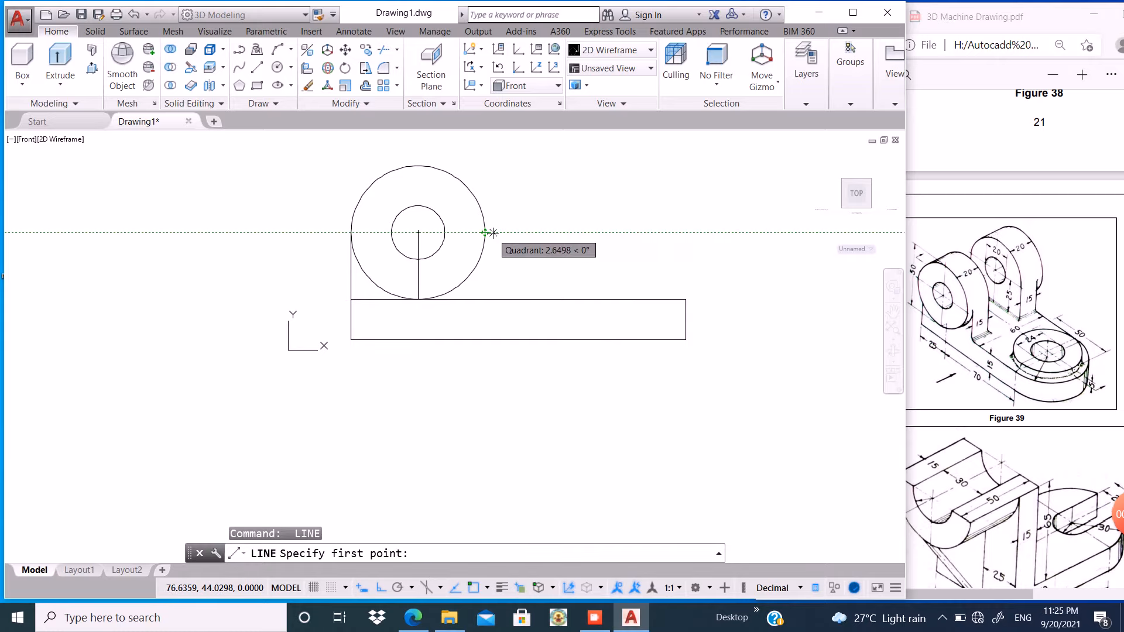
{"action": "left_click", "coordinate": [485, 233]}
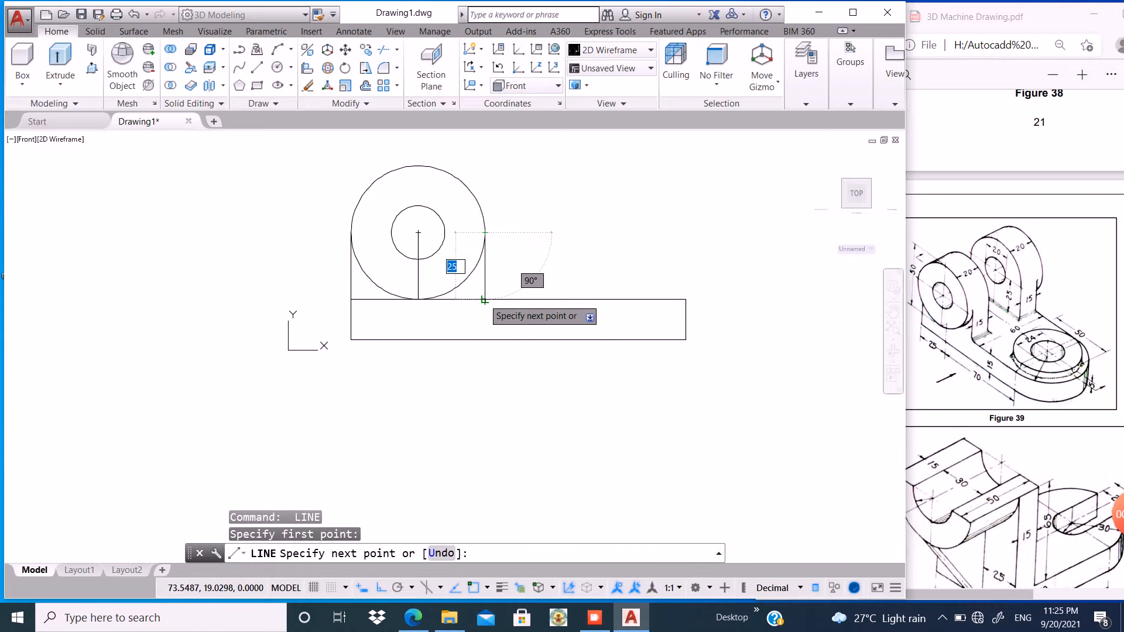
{"action": "left_click", "coordinate": [485, 299]}
{"action": "key", "text": "Return"}
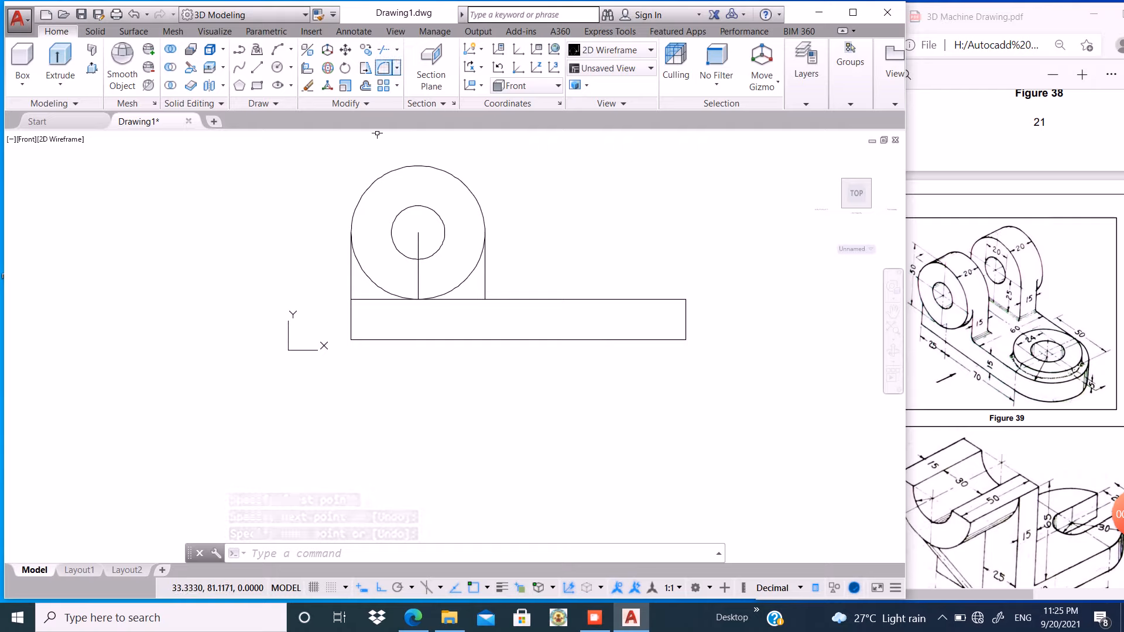
Try to fillet the corner between the lug's right vertical line and the plate's top edge.
{"action": "left_click", "coordinate": [397, 68]}
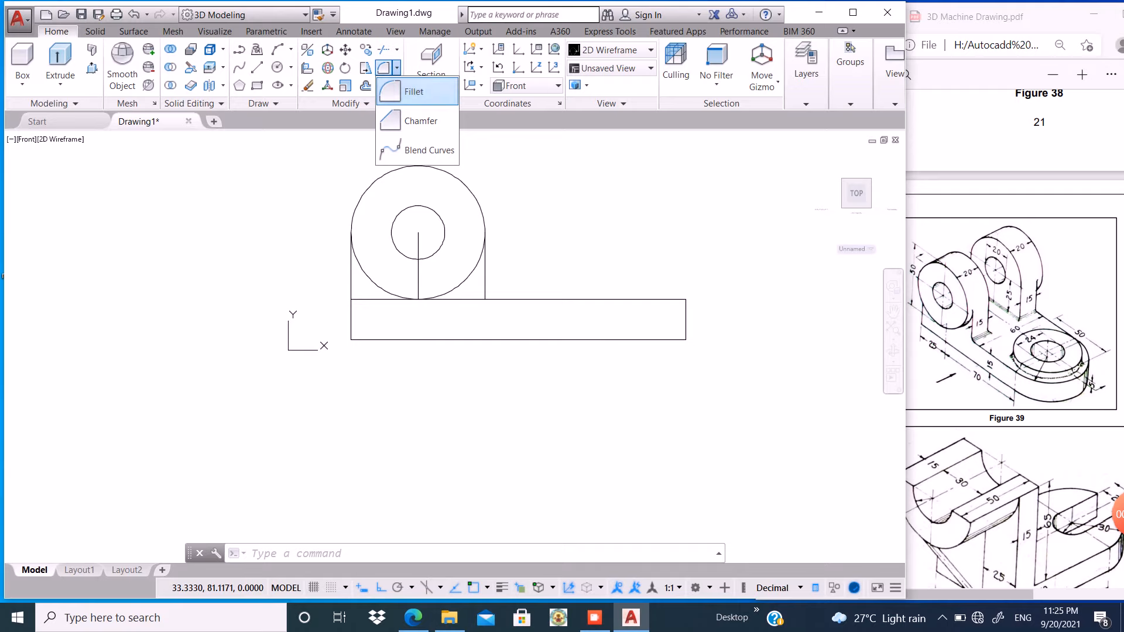
{"action": "left_click", "coordinate": [414, 91]}
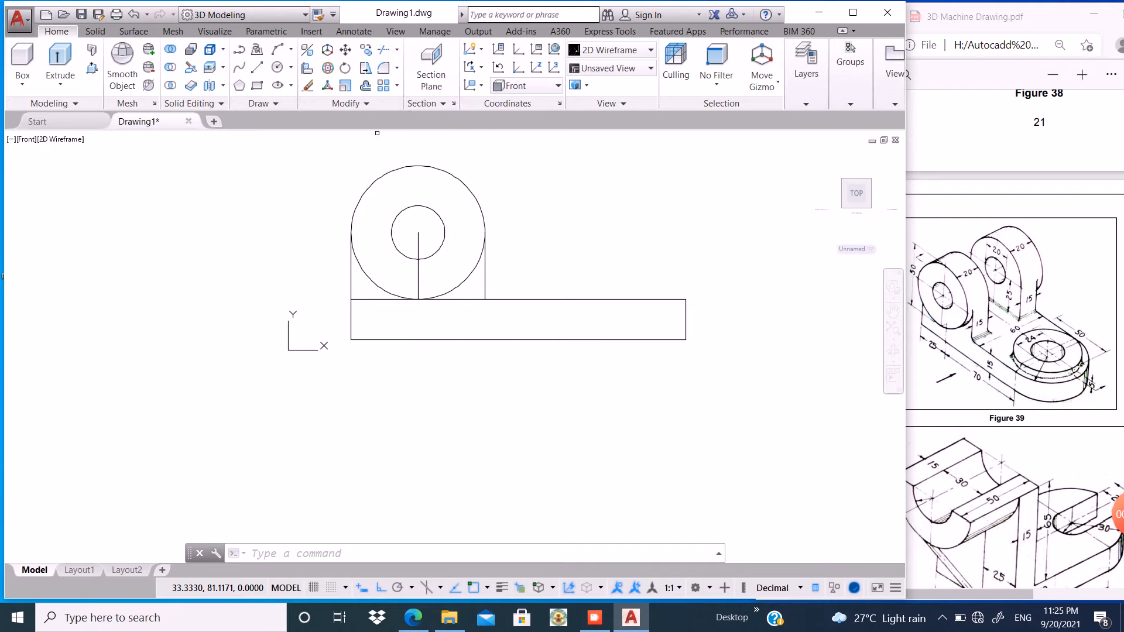
{"action": "left_click", "coordinate": [485, 296]}
{"action": "left_click", "coordinate": [494, 300]}
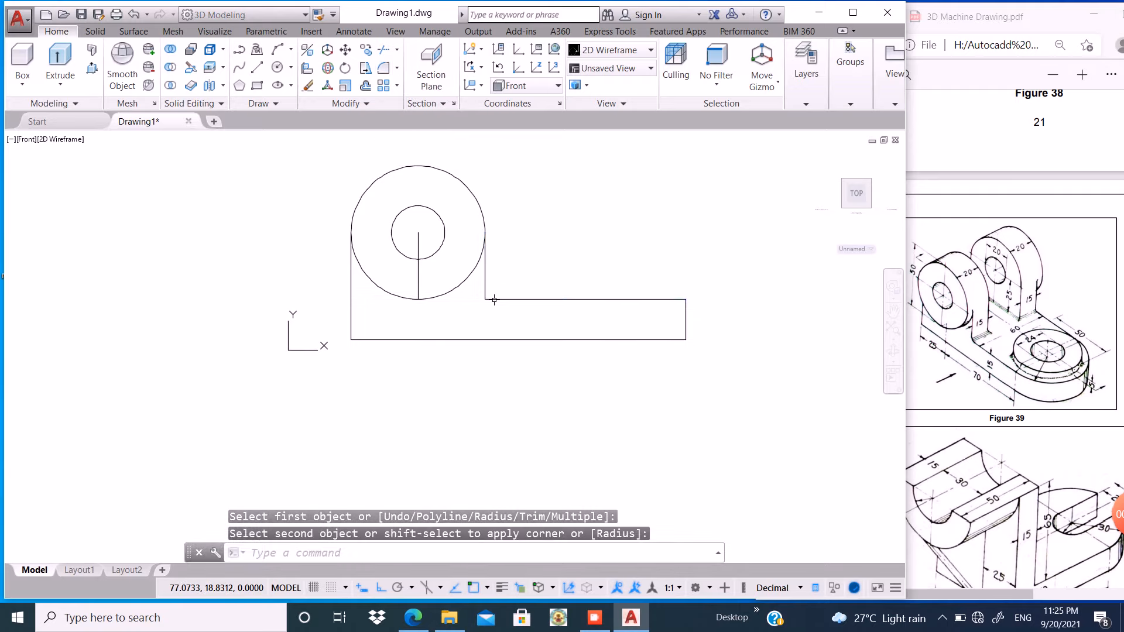
{"action": "key", "text": "Return"}
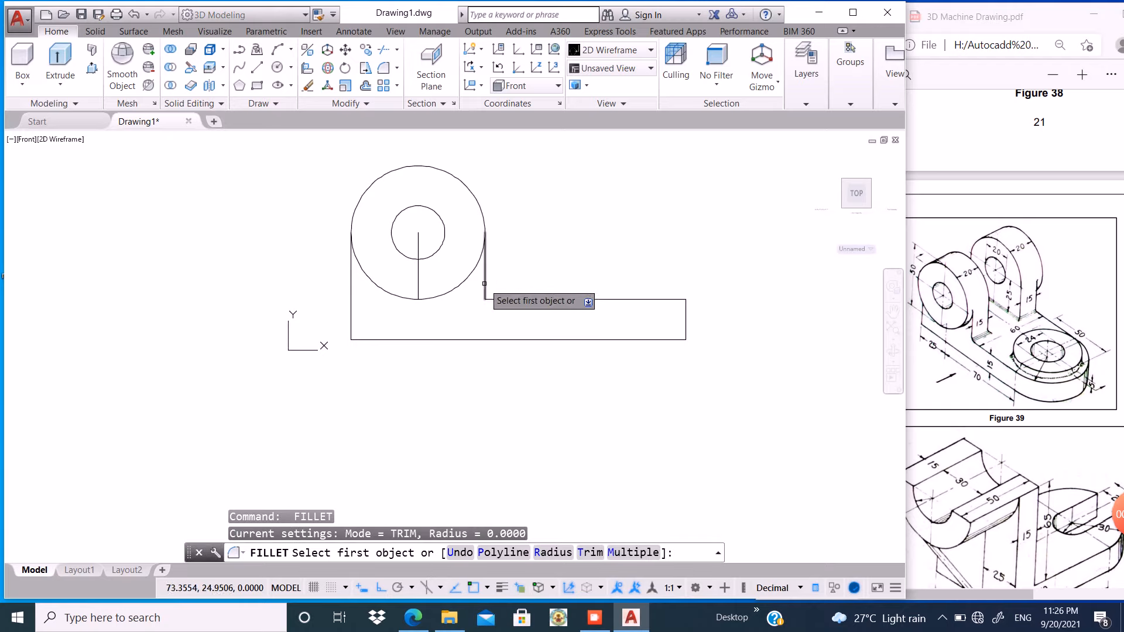
{"action": "left_click", "coordinate": [484, 283]}
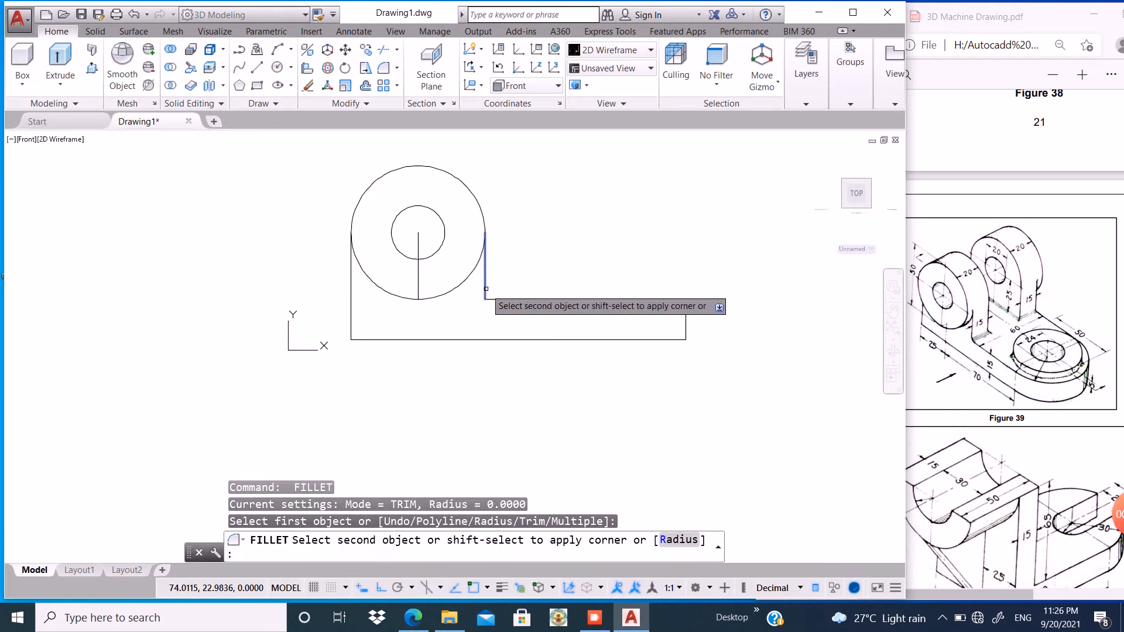
{"action": "key", "text": "Escape"}
{"action": "key", "text": "ctrl+z"}
{"action": "key", "text": "ctrl+z"}
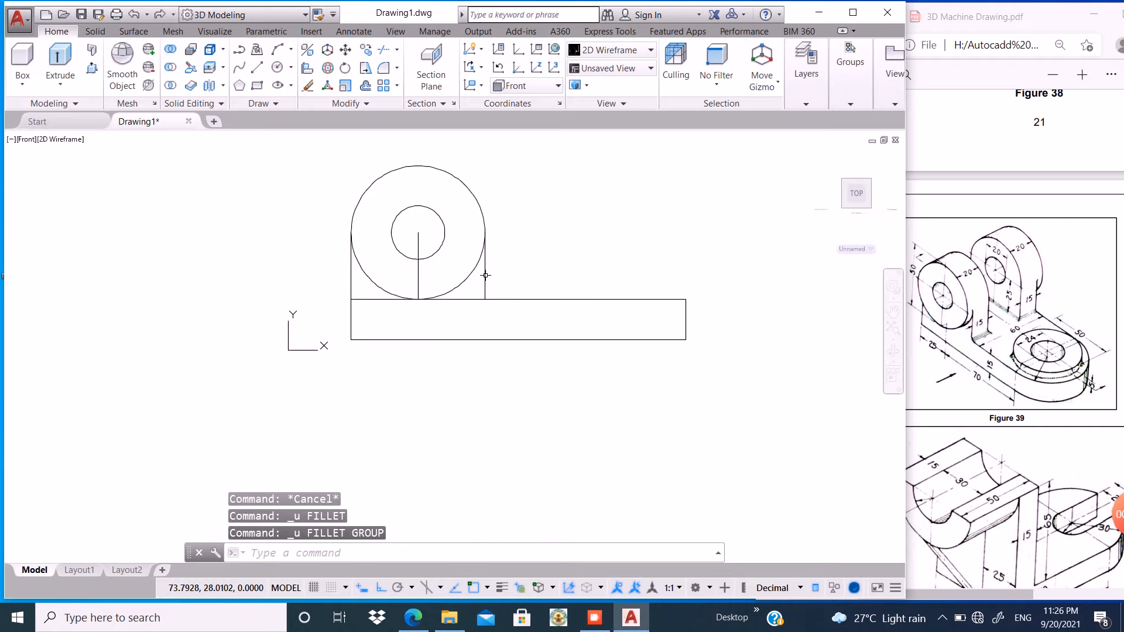
Erase the vertical centre line running from the circles' centre to the plate.
{"action": "left_click", "coordinate": [432, 277]}
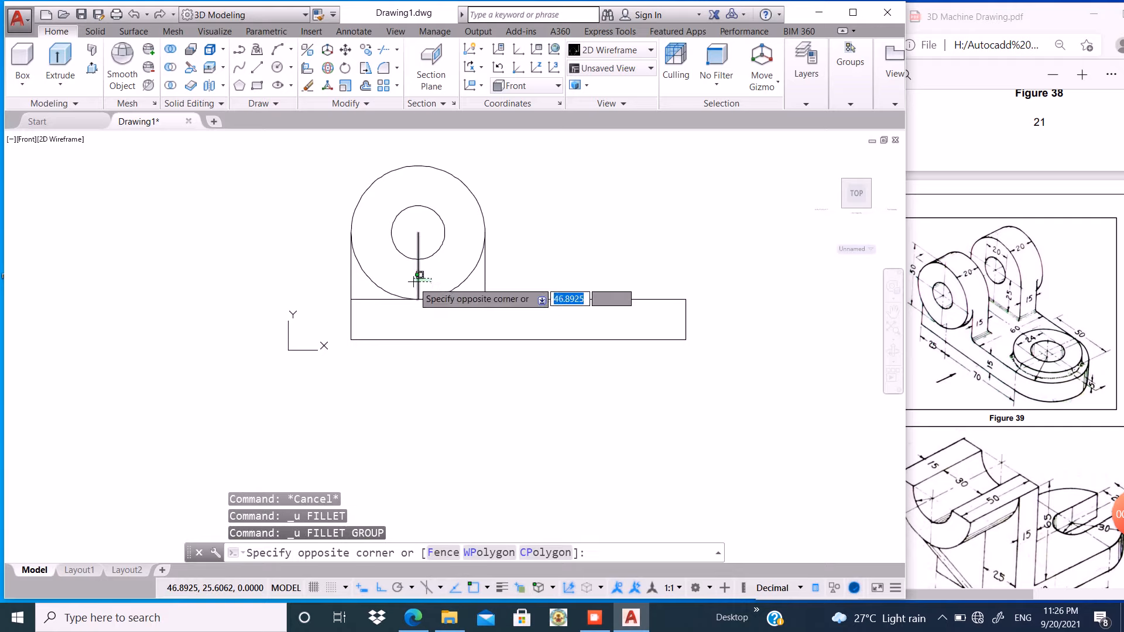
{"action": "left_click", "coordinate": [410, 275]}
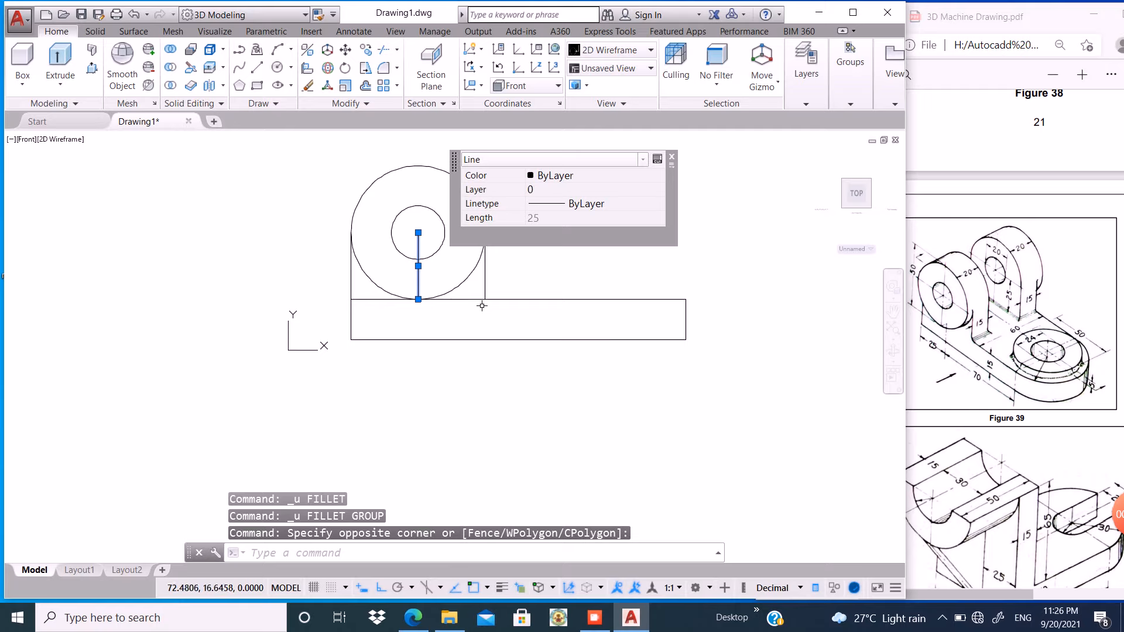
{"action": "type", "text": "E"}
{"action": "key", "text": "Return"}
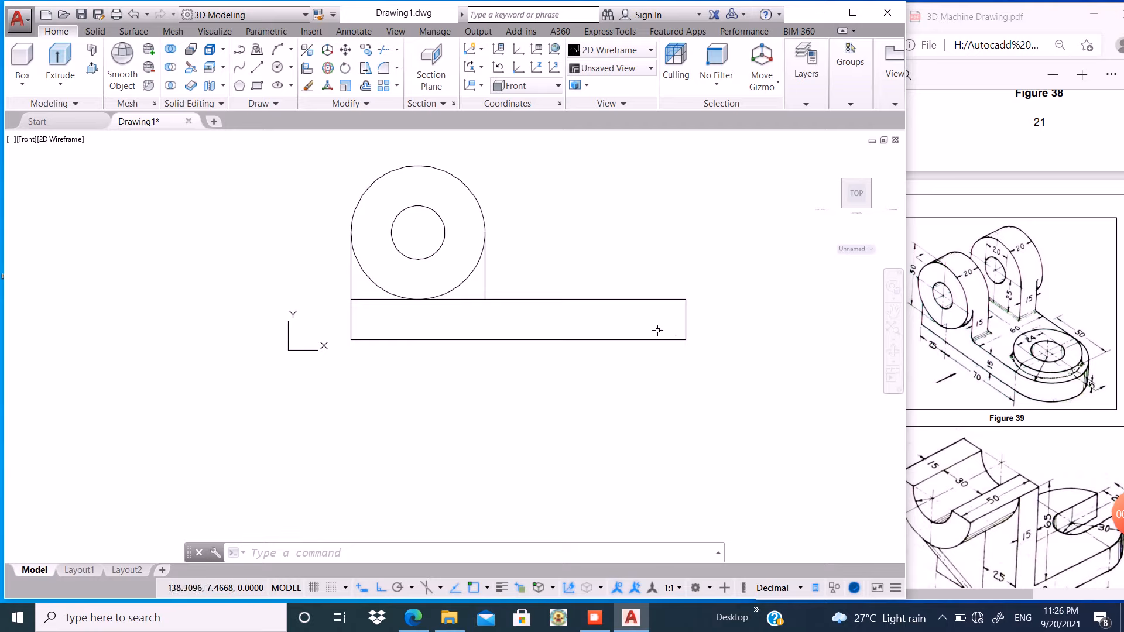
{"action": "scroll", "coordinate": [633, 323], "scroll_direction": "up", "scroll_amount": 2}
{"action": "scroll", "coordinate": [548, 311], "scroll_direction": "down", "scroll_amount": 2}
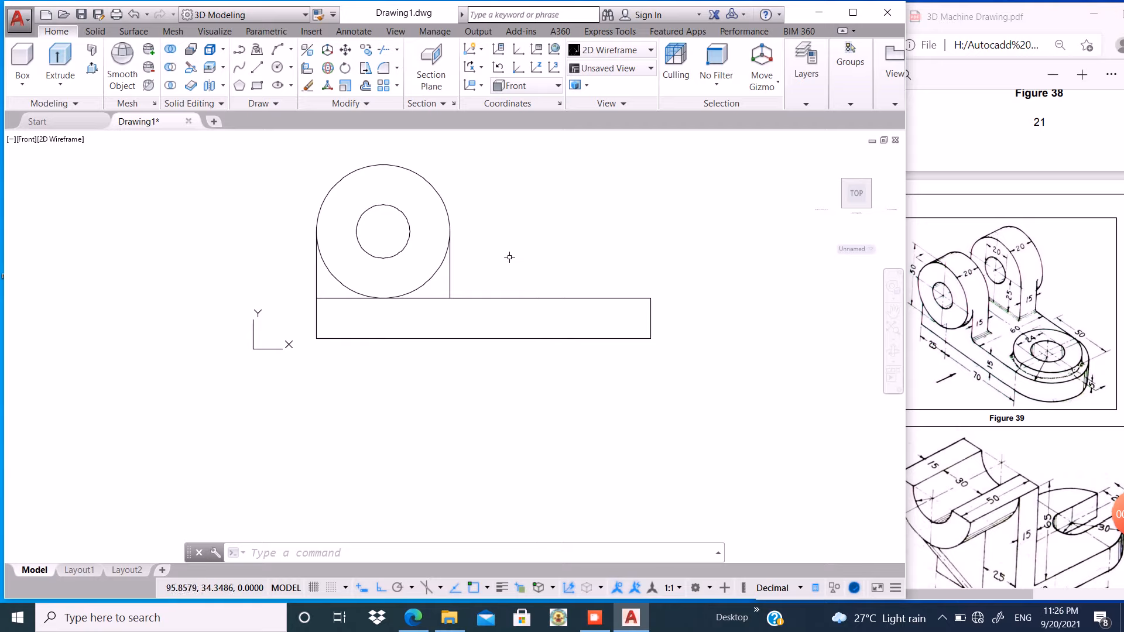
{"action": "scroll", "coordinate": [517, 285], "scroll_direction": "down", "scroll_amount": 2}
{"action": "left_click", "coordinate": [674, 181]}
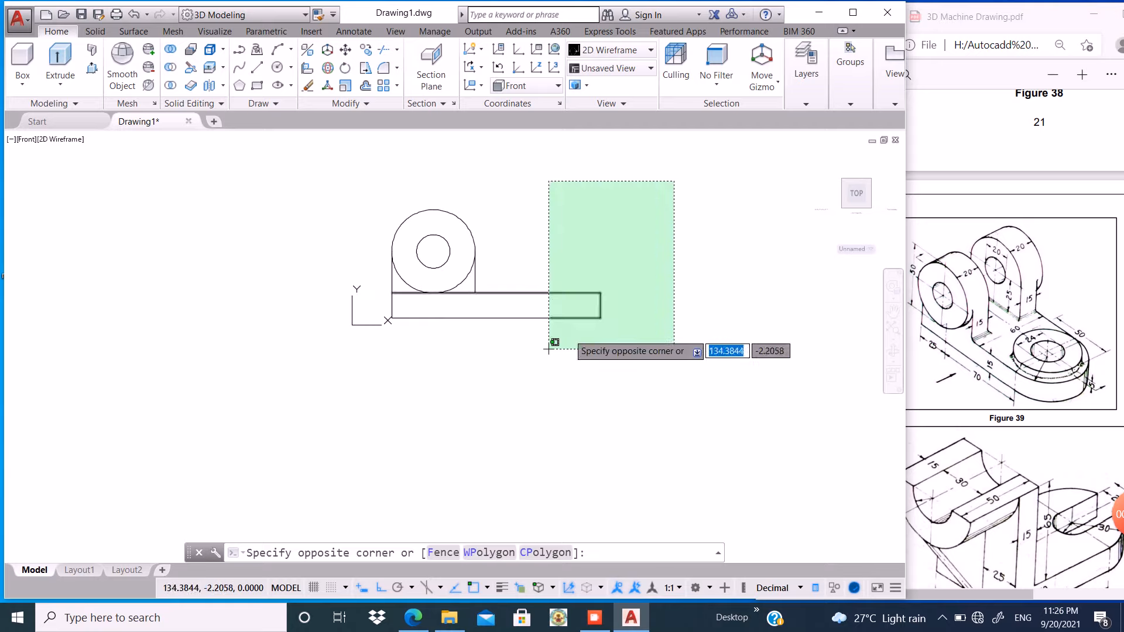
{"action": "left_click", "coordinate": [385, 380]}
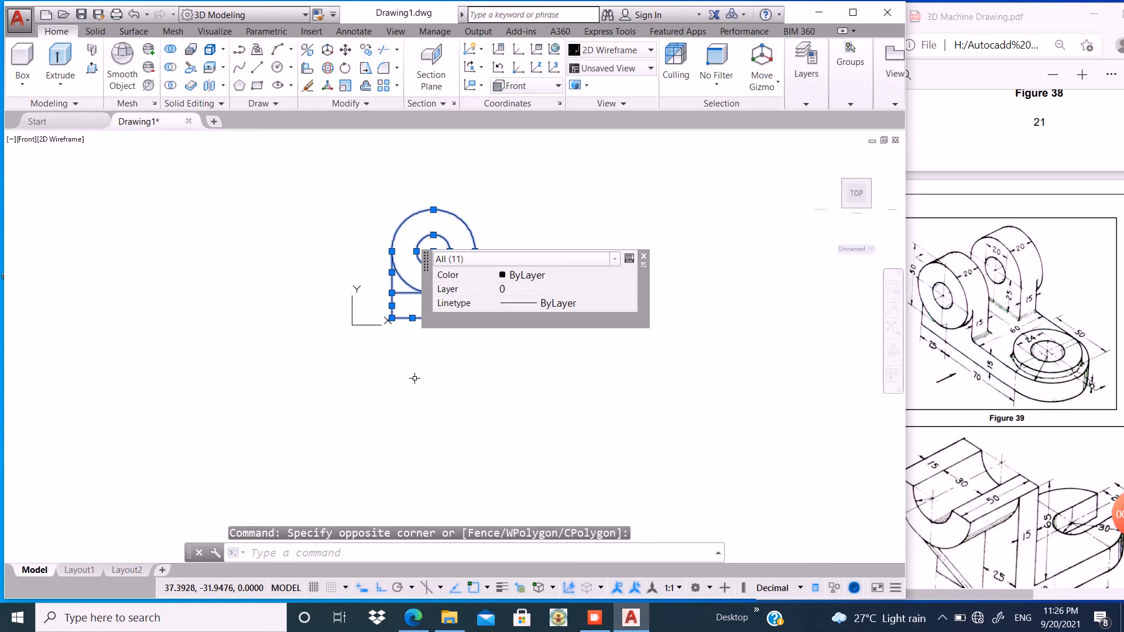
{"action": "key", "text": "Return"}
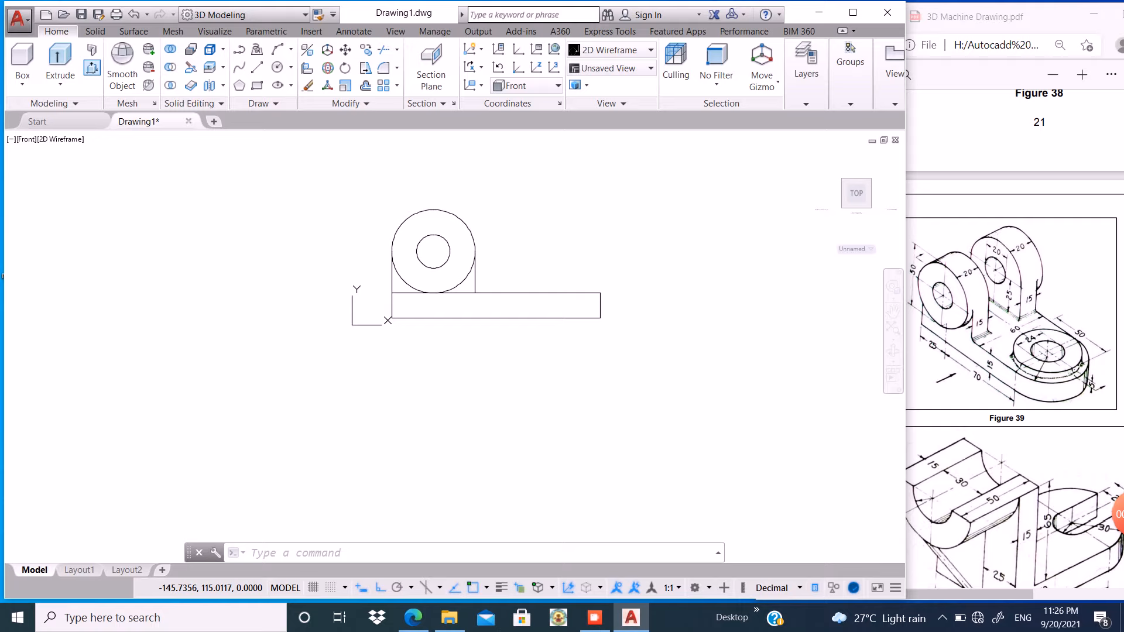
Press-pull the ring area between the two concentric circles to a height of 20.
{"action": "left_click", "coordinate": [92, 67]}
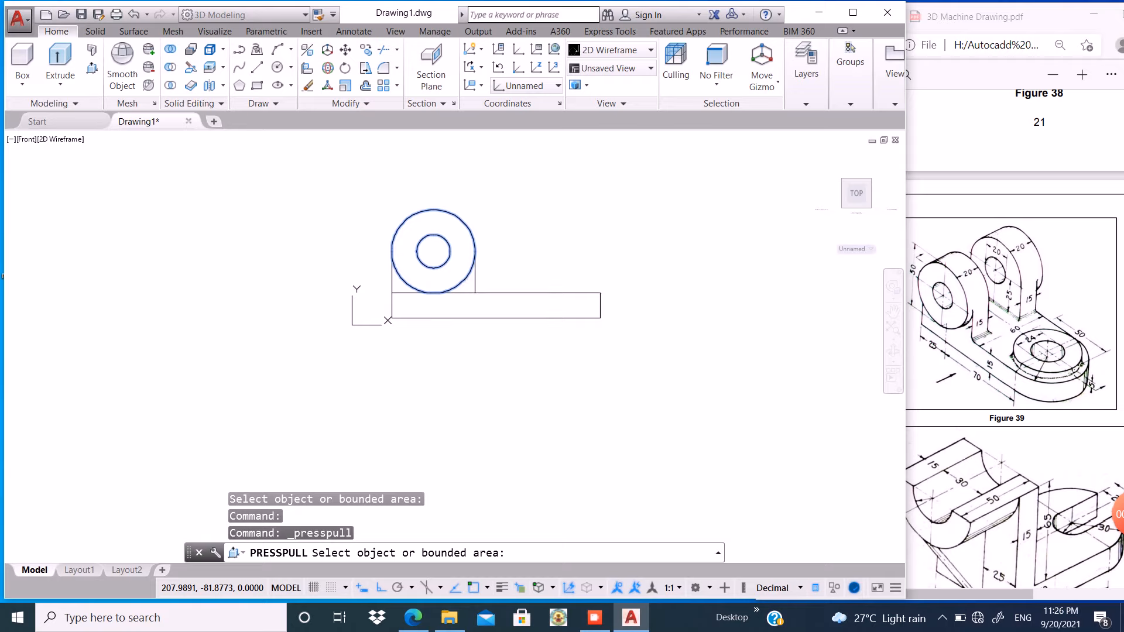
{"action": "left_click", "coordinate": [456, 270]}
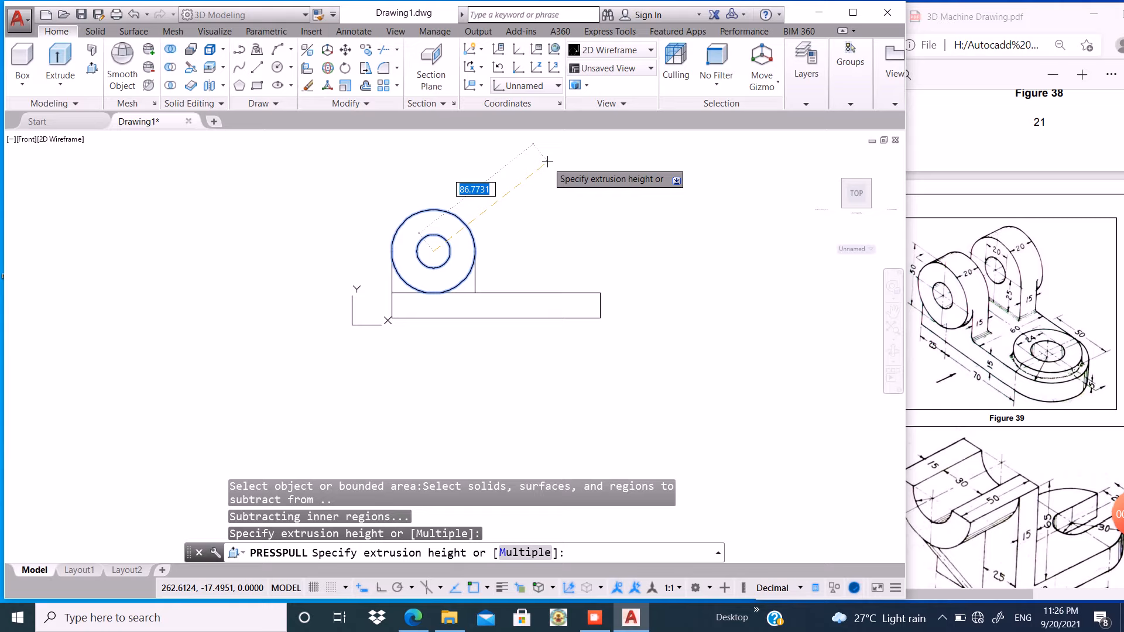
{"action": "type", "text": "20"}
{"action": "key", "text": "Return"}
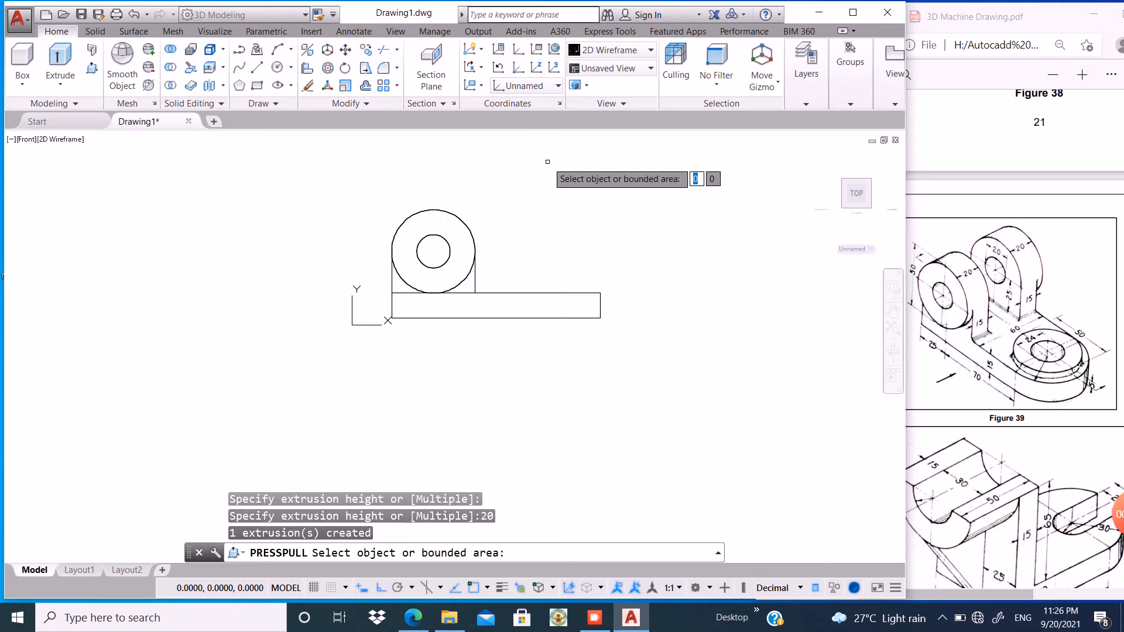
Press-pull the two corner areas between the outer circle, vertical lines and plate to a height of 15.
{"action": "left_click", "coordinate": [466, 282]}
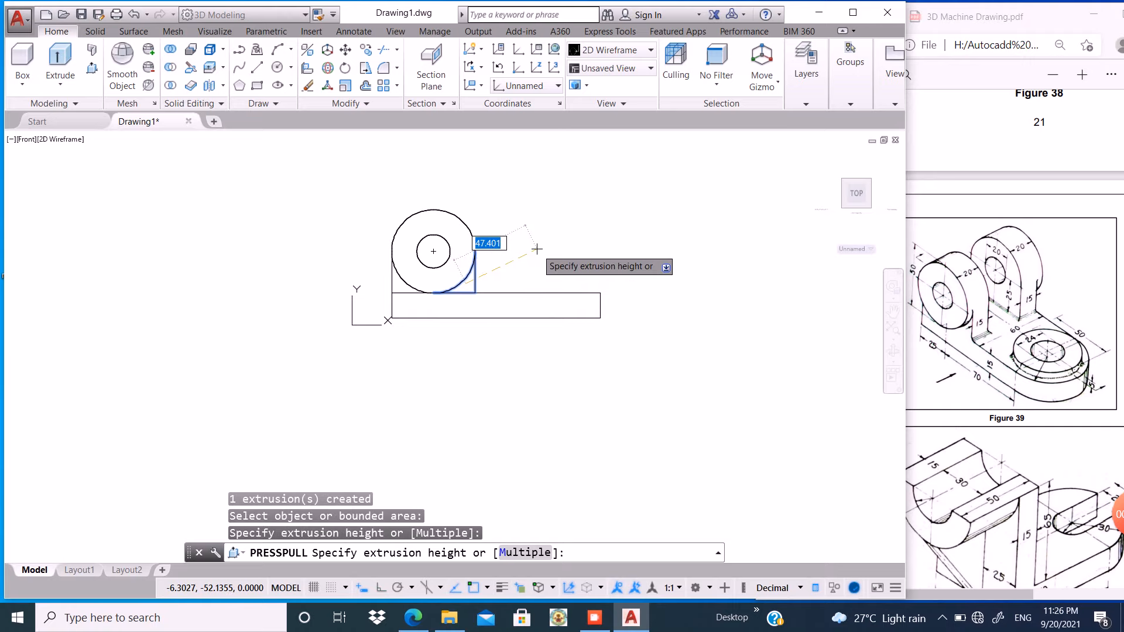
{"action": "type", "text": "15"}
{"action": "key", "text": "Return"}
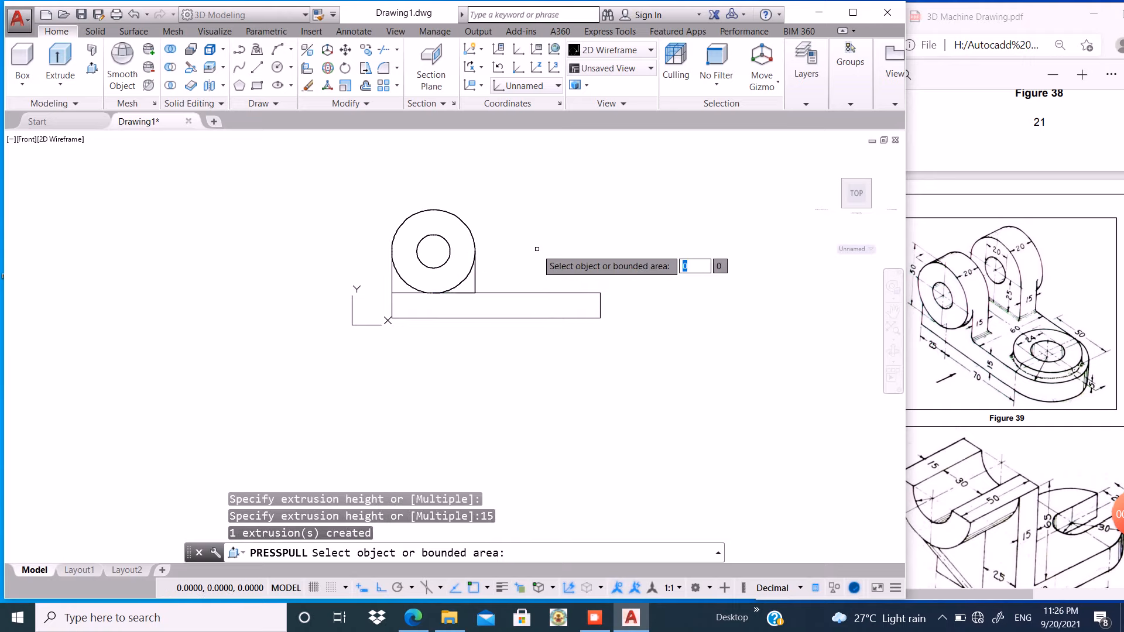
{"action": "left_click", "coordinate": [404, 275]}
{"action": "left_click", "coordinate": [493, 187]}
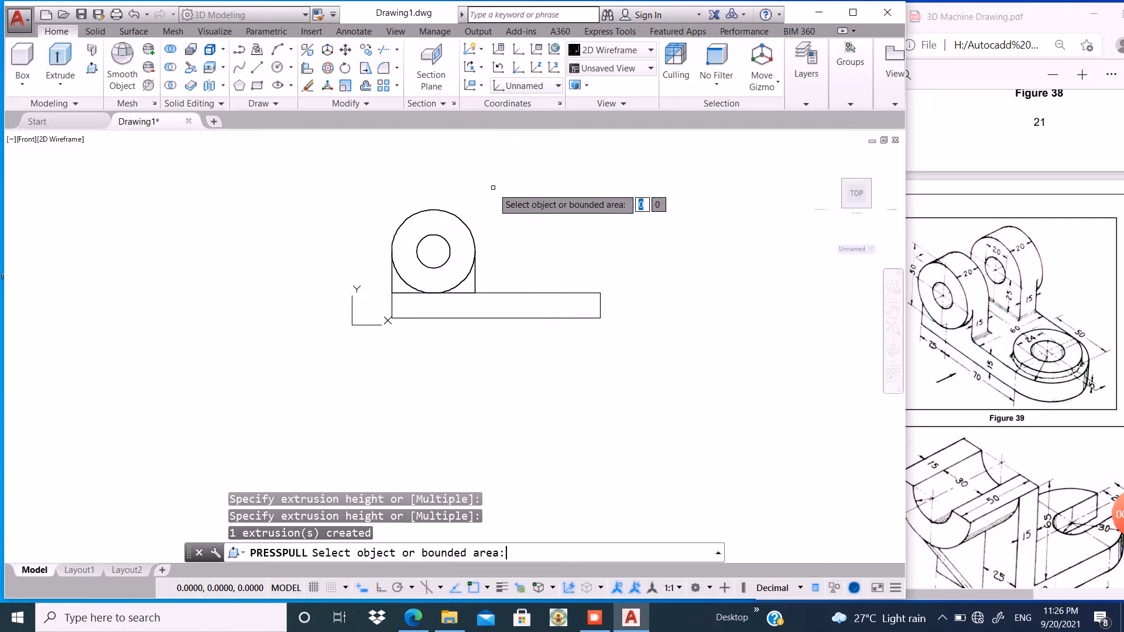
Press-pull the base plate's rectangular area to a height of 60.
{"action": "left_click", "coordinate": [550, 303]}
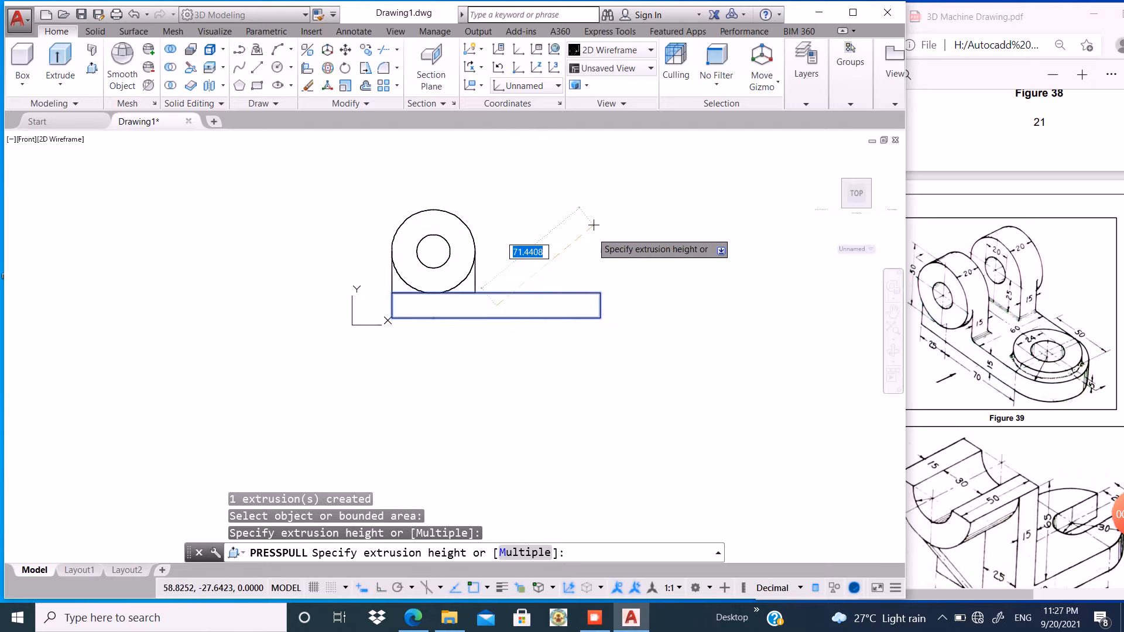
{"action": "type", "text": "6"}
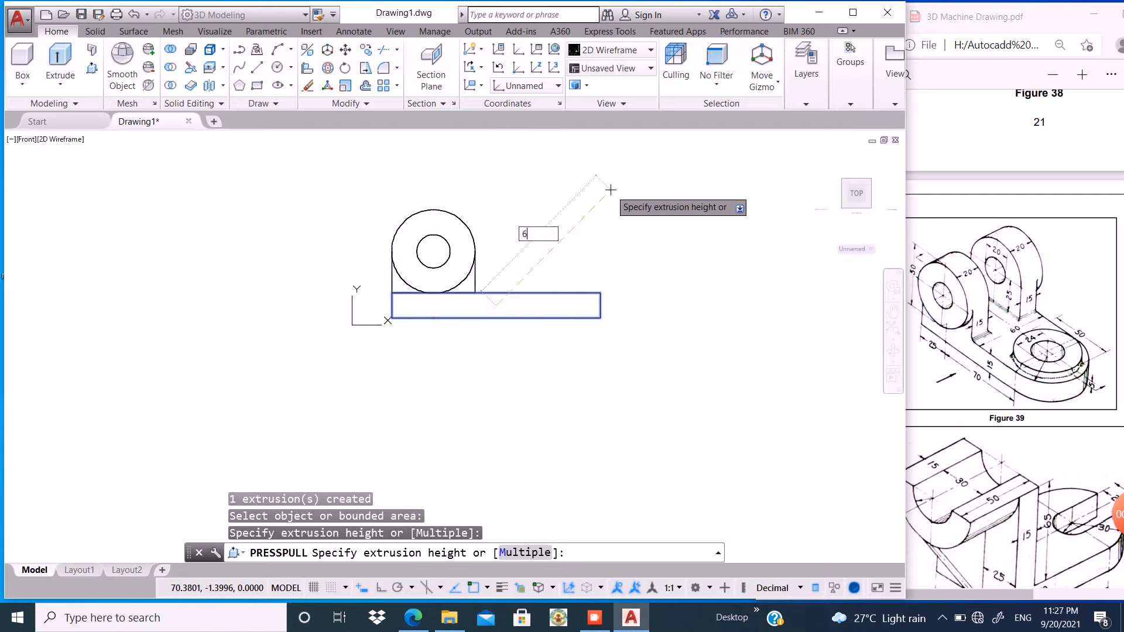
{"action": "type", "text": "0"}
{"action": "key", "text": "Return"}
{"action": "key", "text": "Return"}
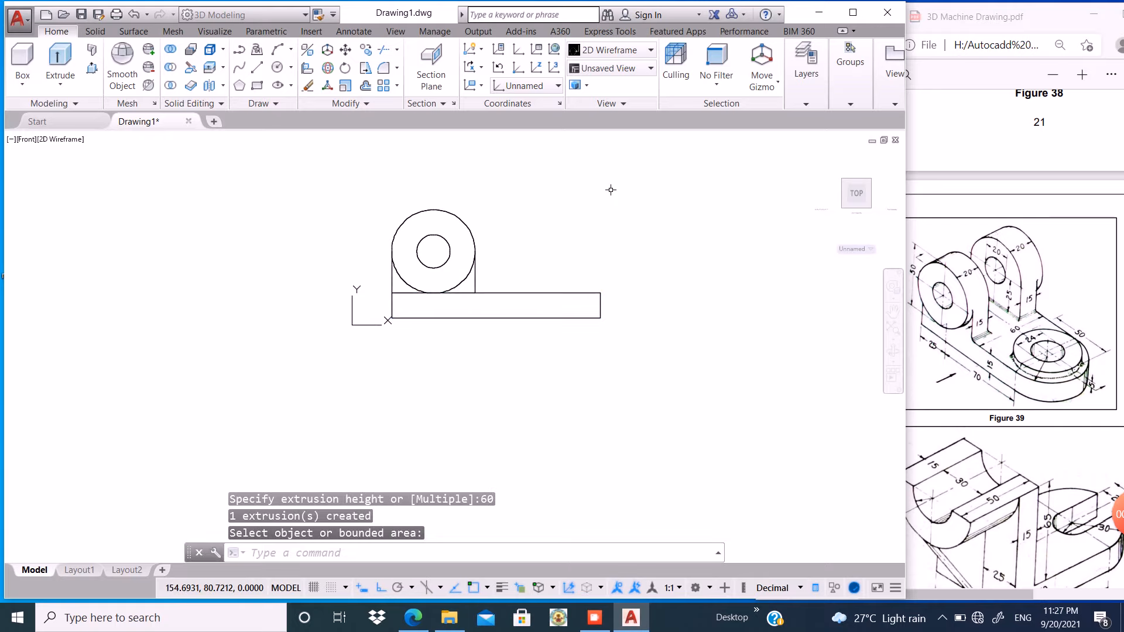
Show the model in SE Isometric view with the Shades of Gray visual style.
{"action": "left_click", "coordinate": [25, 140]}
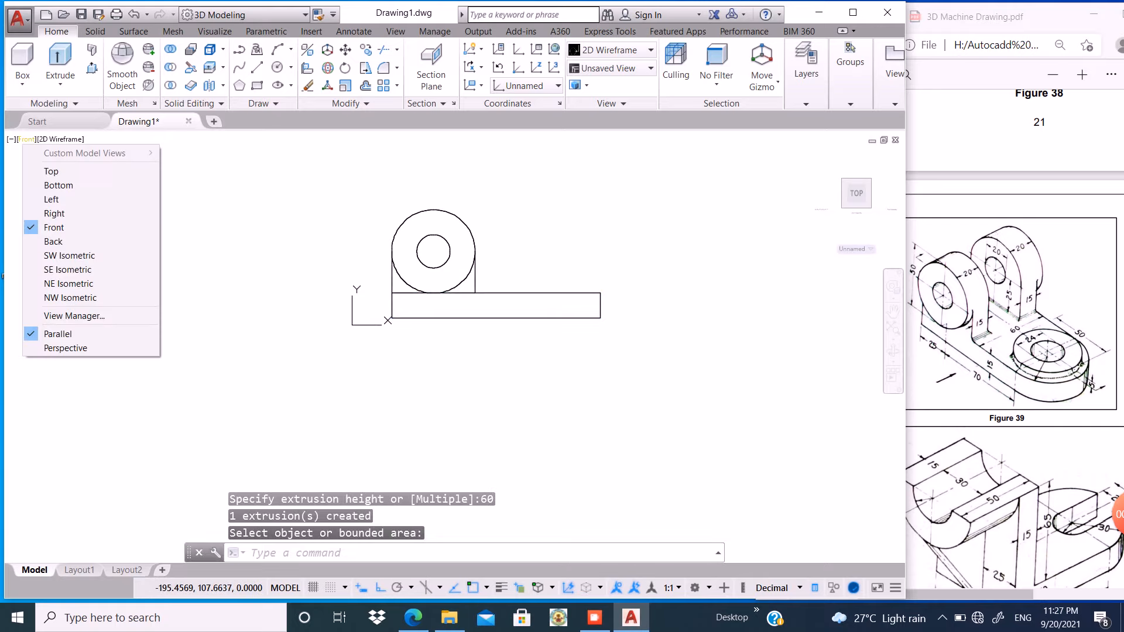
{"action": "left_click", "coordinate": [67, 269]}
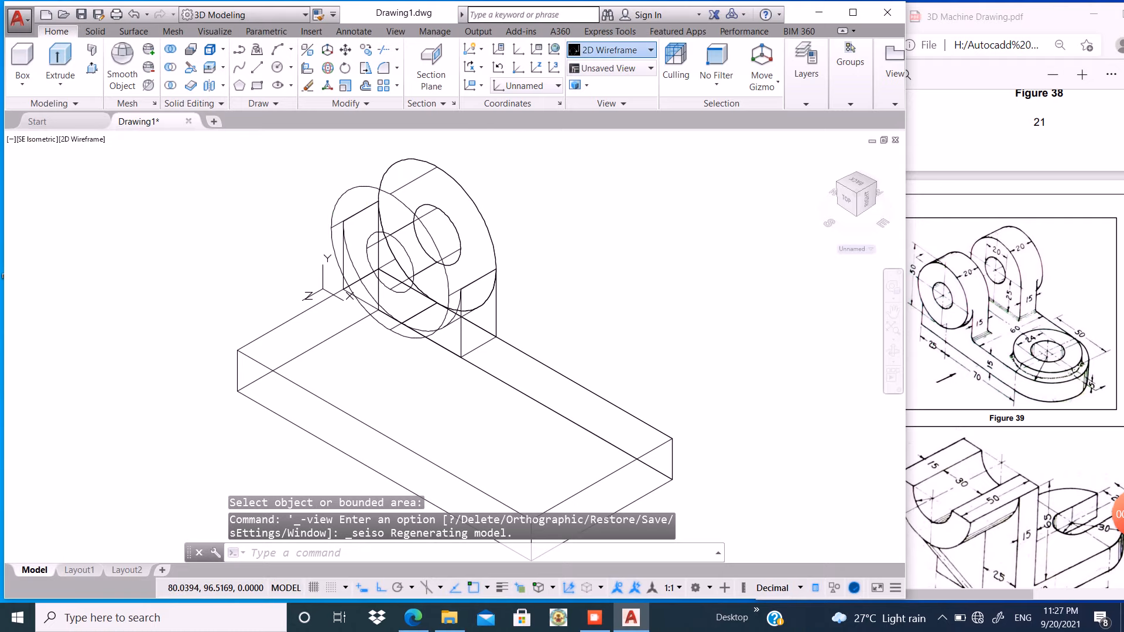
{"action": "left_click", "coordinate": [611, 50]}
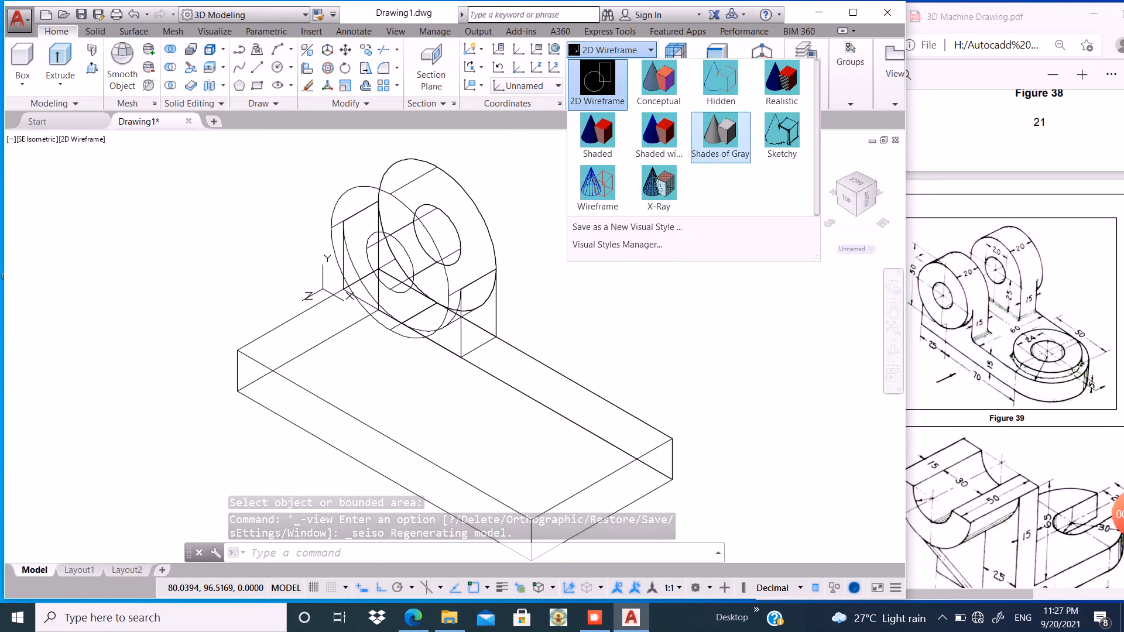
{"action": "left_click", "coordinate": [720, 140]}
Copy the round ring and its corner supports from the lug's lower corner to the matching corner on the plate's opposite long edge.
{"action": "scroll", "coordinate": [425, 322], "scroll_direction": "up", "scroll_amount": 2}
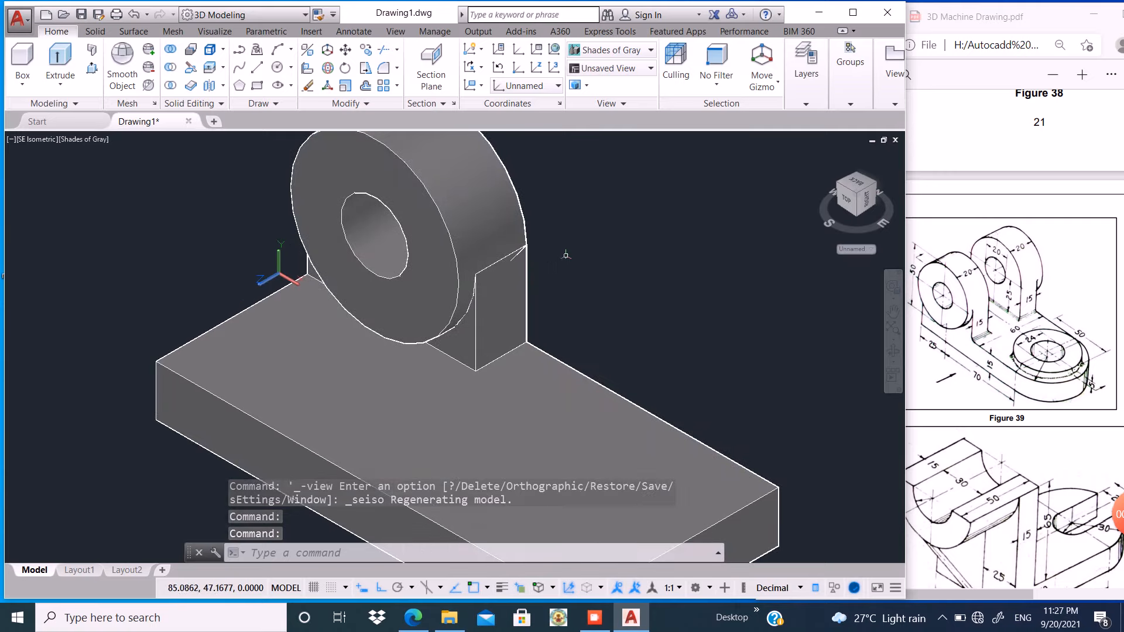
{"action": "left_click", "coordinate": [570, 195]}
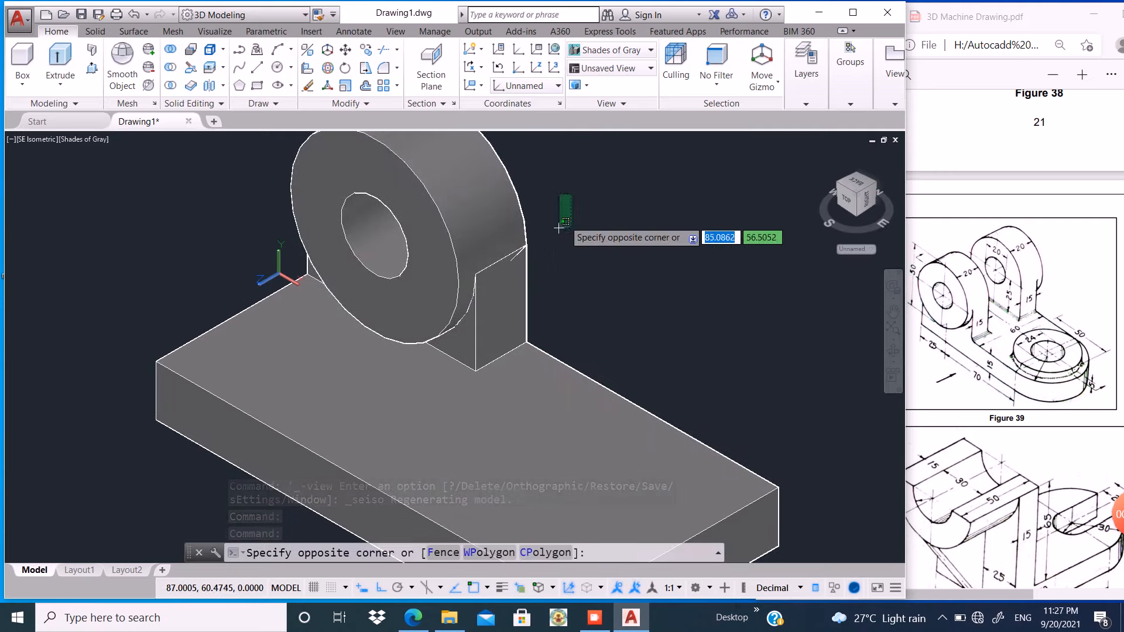
{"action": "left_click", "coordinate": [505, 281]}
{"action": "middle_click_drag", "start_coordinate": [537, 297], "coordinate": [346, 208], "text": "shift"}
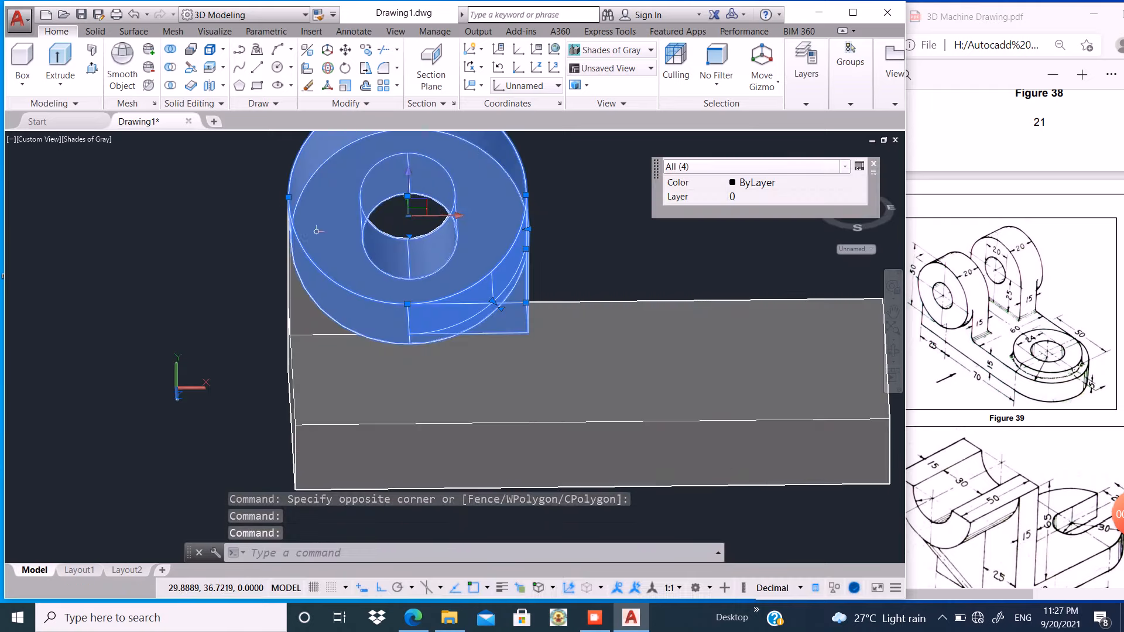
{"action": "left_click", "coordinate": [438, 273]}
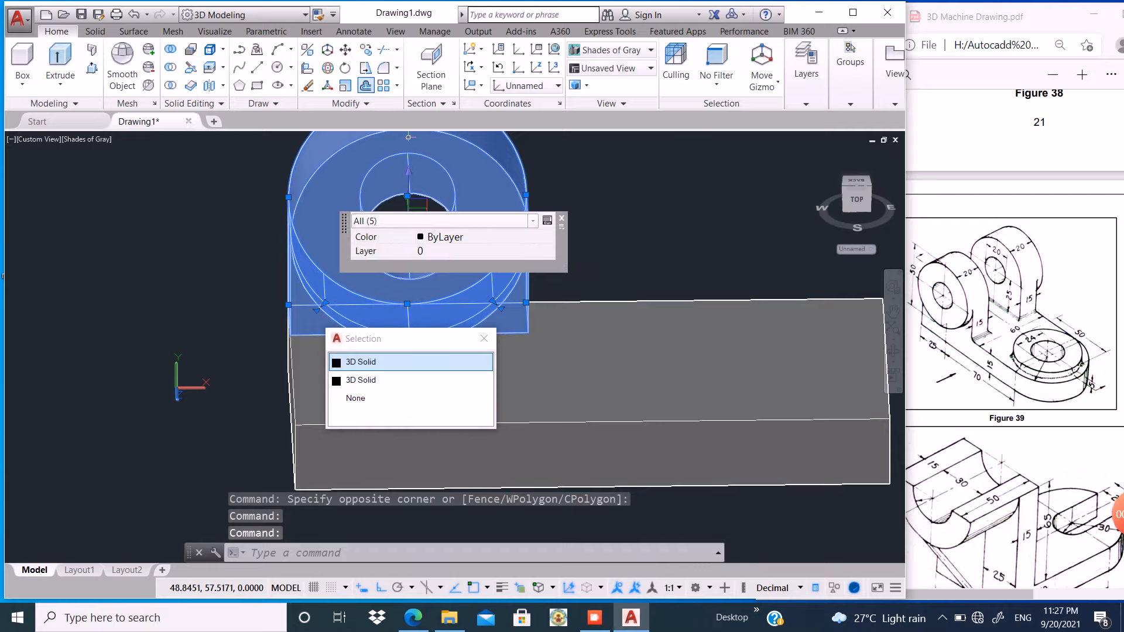
{"action": "left_click", "coordinate": [365, 49]}
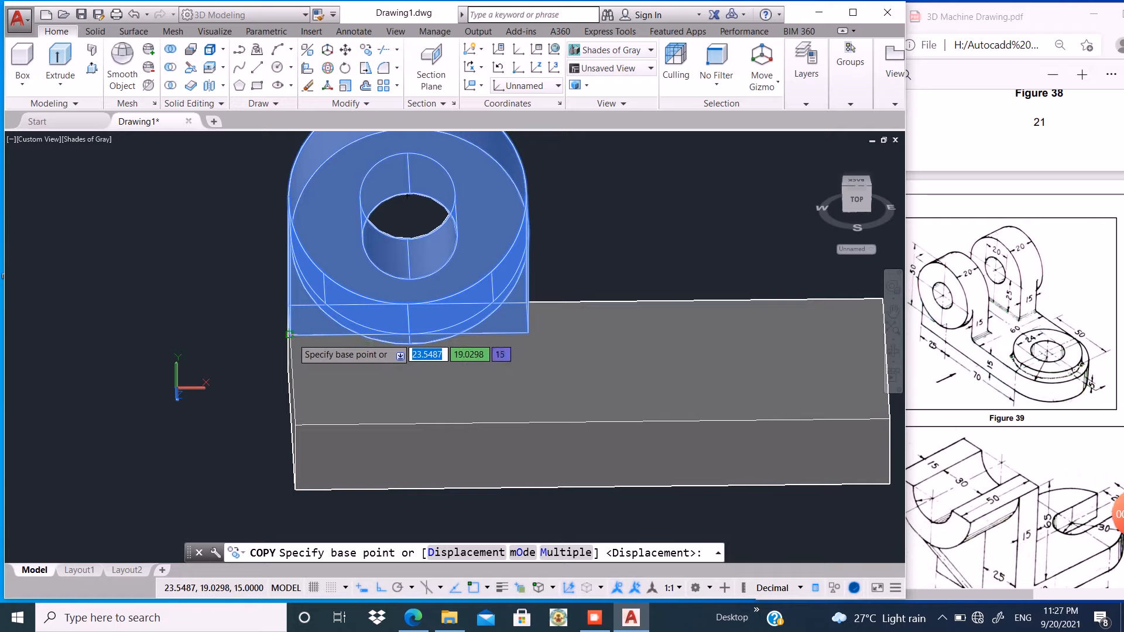
{"action": "left_click", "coordinate": [290, 335]}
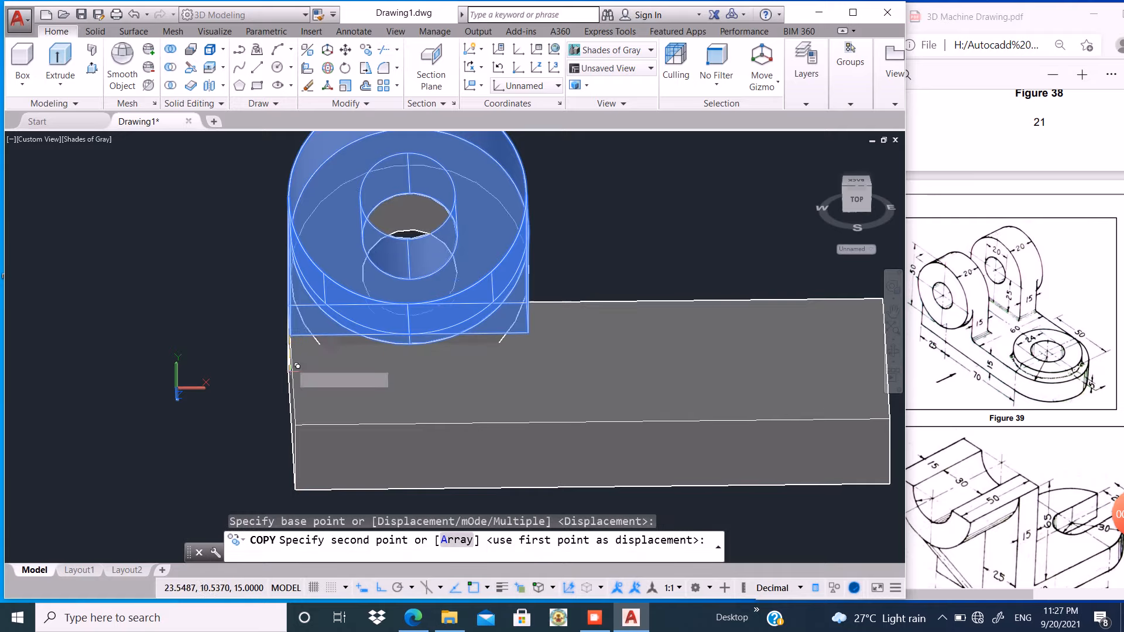
{"action": "left_click", "coordinate": [301, 419]}
Move the original lug's round ring 5 outward from the plate, away from the copied lug.
{"action": "middle_click_drag", "start_coordinate": [603, 254], "coordinate": [473, 288], "text": "shift"}
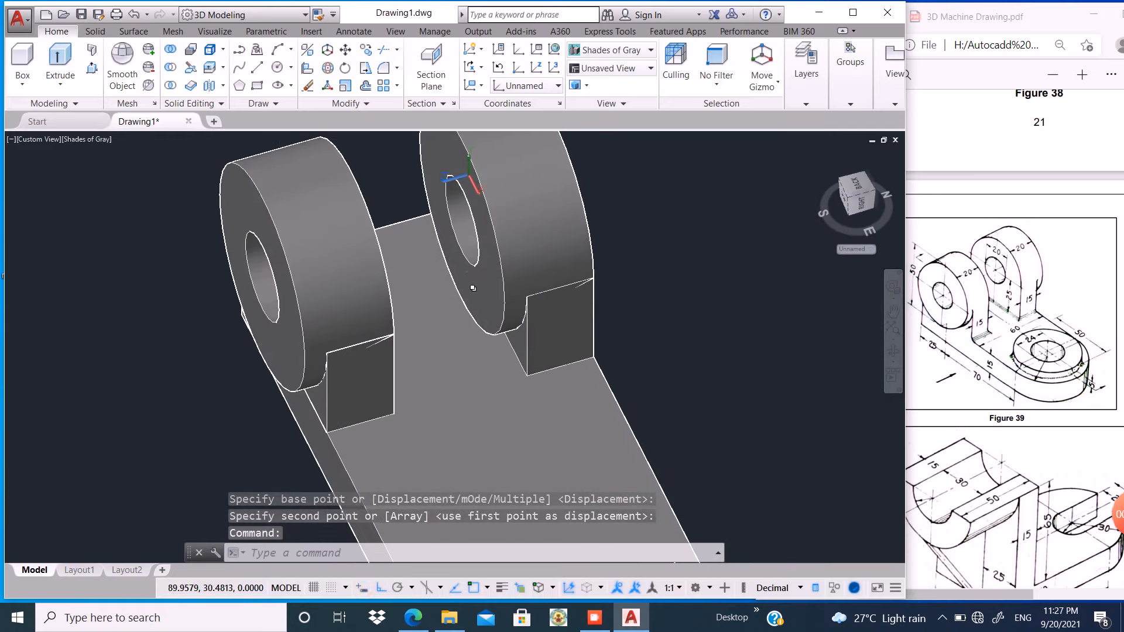
{"action": "left_click", "coordinate": [492, 238]}
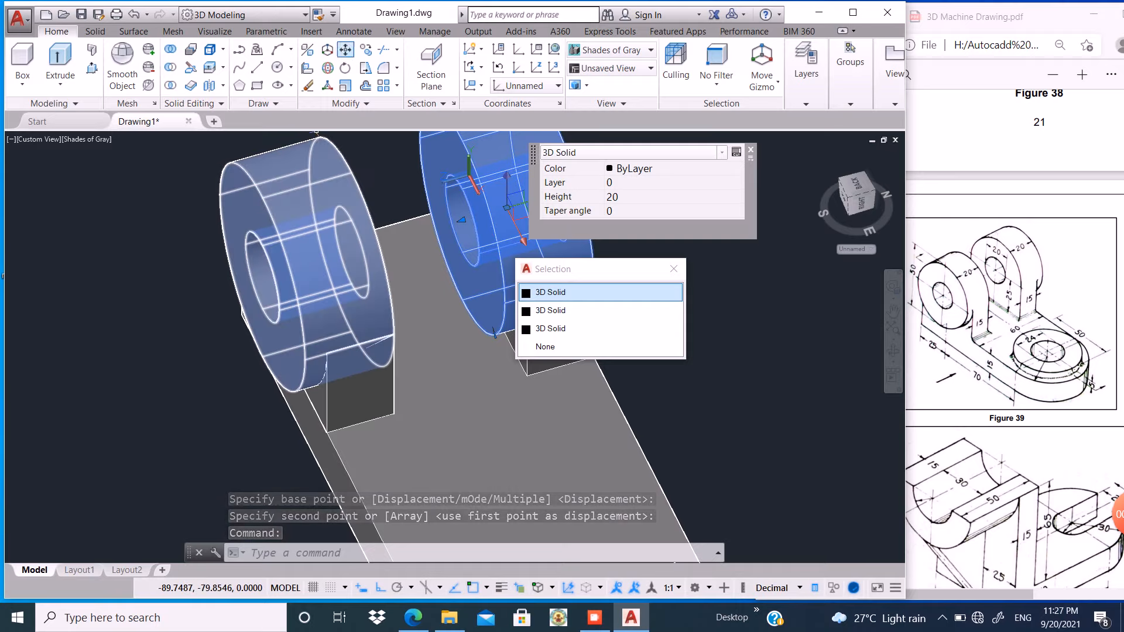
{"action": "left_click", "coordinate": [346, 50]}
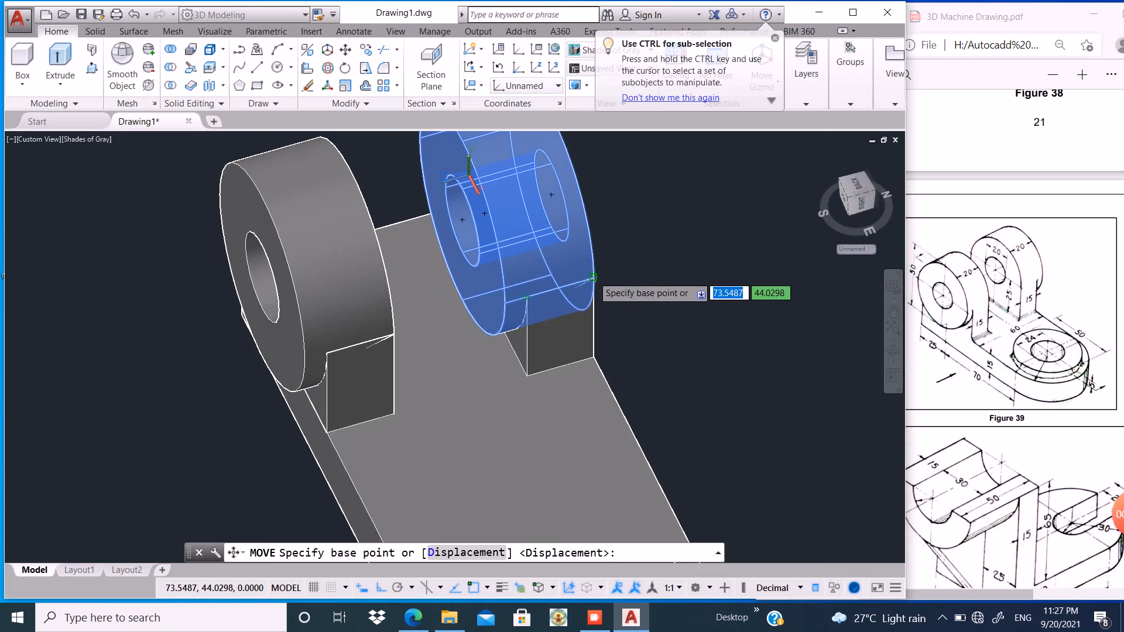
{"action": "left_click", "coordinate": [593, 277]}
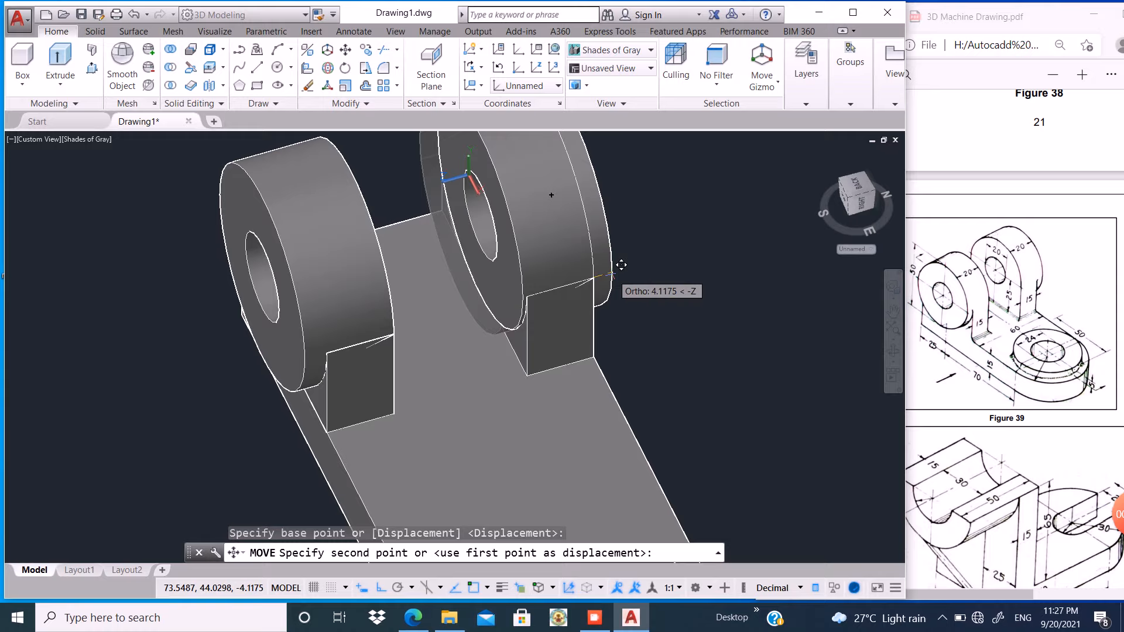
{"action": "type", "text": "5"}
{"action": "key", "text": "Return"}
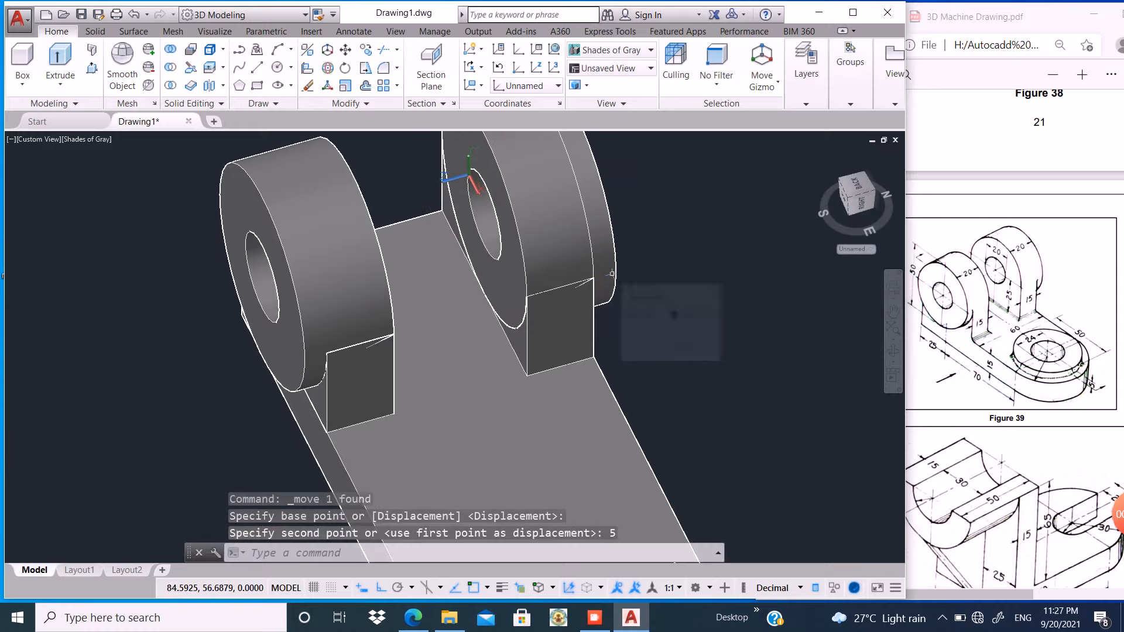
Copy the upper edge at the base plate's free end 30 inward along the plate's top face.
{"action": "scroll", "coordinate": [522, 314], "scroll_direction": "down", "scroll_amount": 4}
{"action": "scroll", "coordinate": [601, 354], "scroll_direction": "up", "scroll_amount": 2}
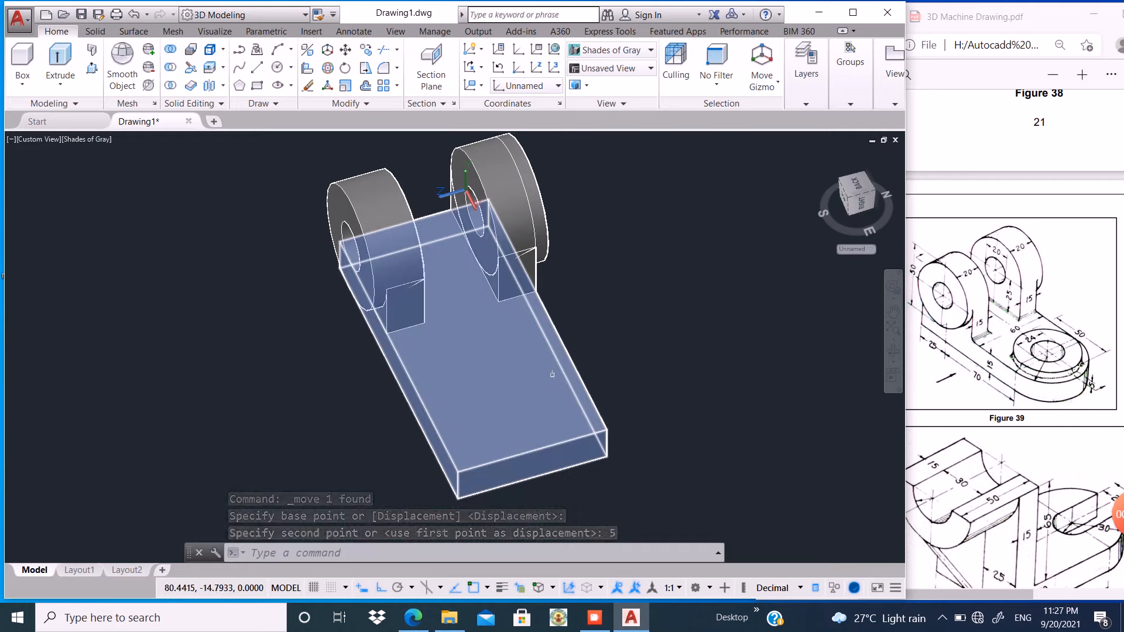
{"action": "scroll", "coordinate": [532, 393], "scroll_direction": "down", "scroll_amount": 2}
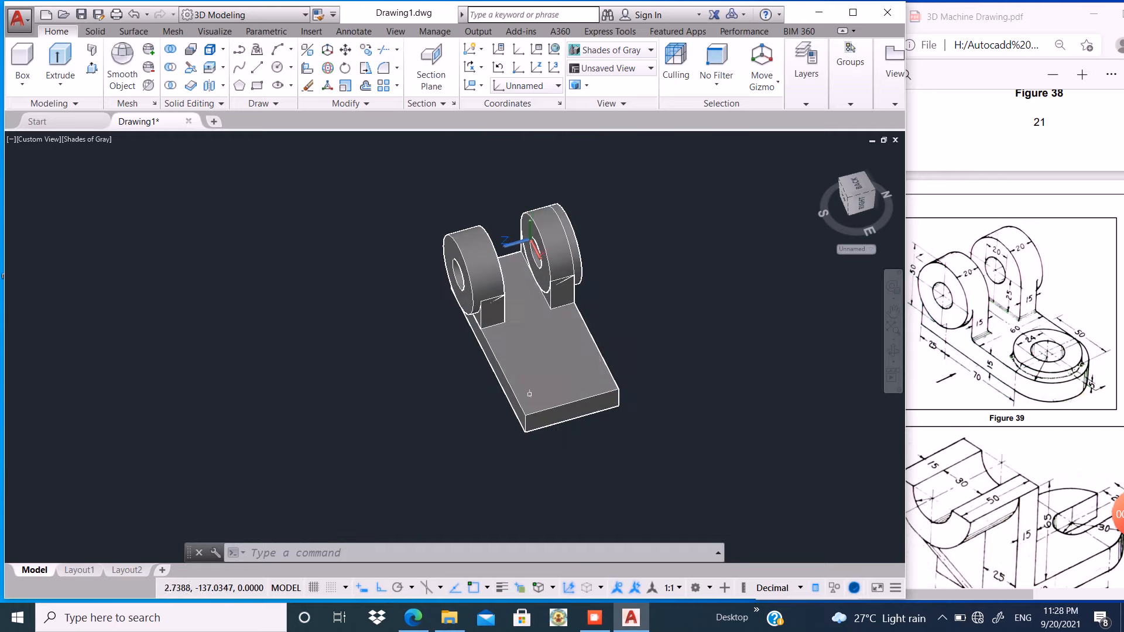
{"action": "scroll", "coordinate": [572, 332], "scroll_direction": "up", "scroll_amount": 5}
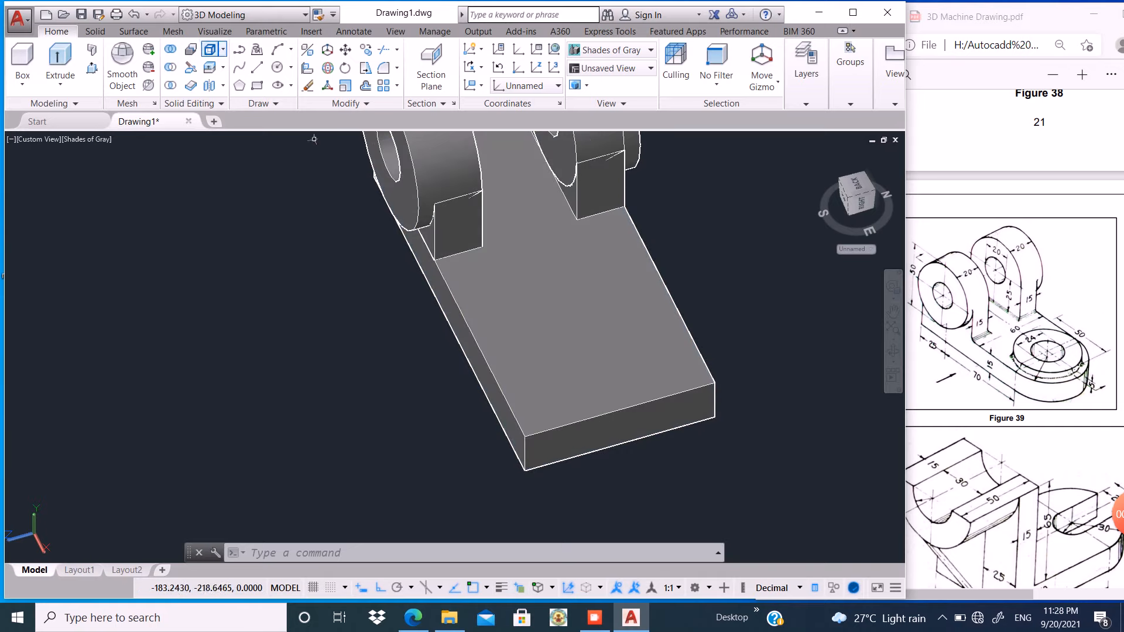
{"action": "left_click", "coordinate": [223, 50]}
{"action": "left_click", "coordinate": [246, 156]}
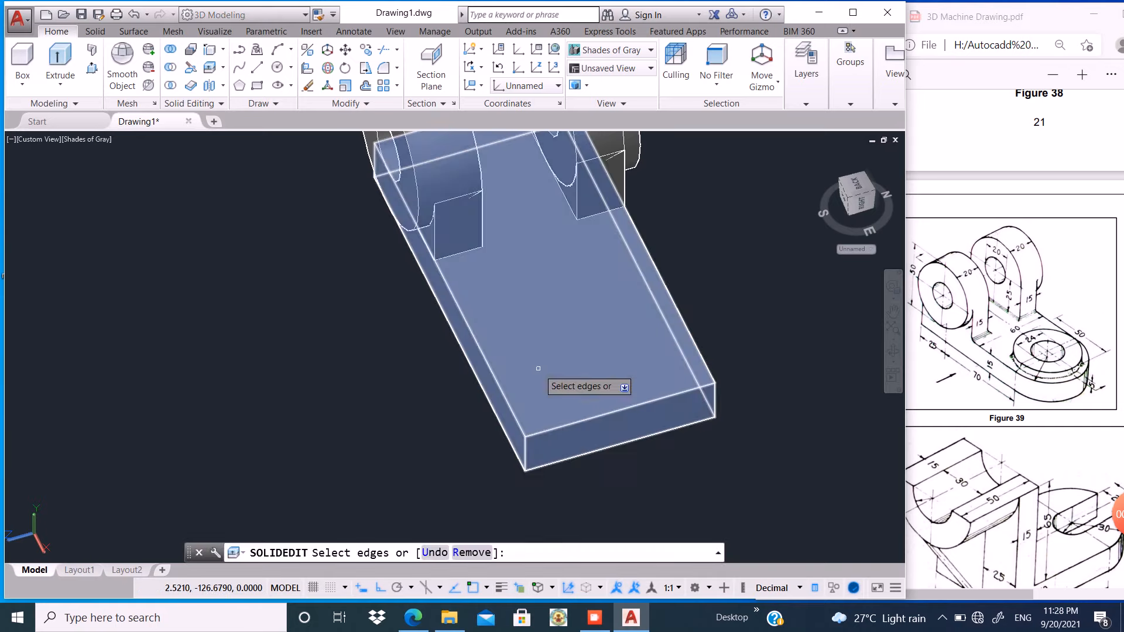
{"action": "left_click", "coordinate": [606, 415]}
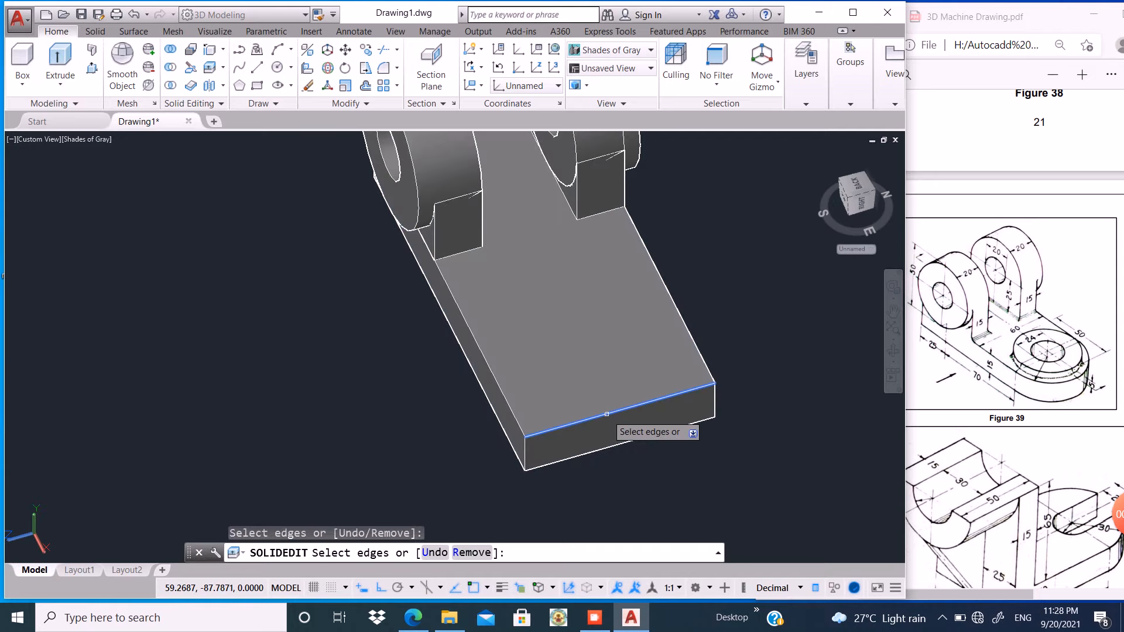
{"action": "key", "text": "Return"}
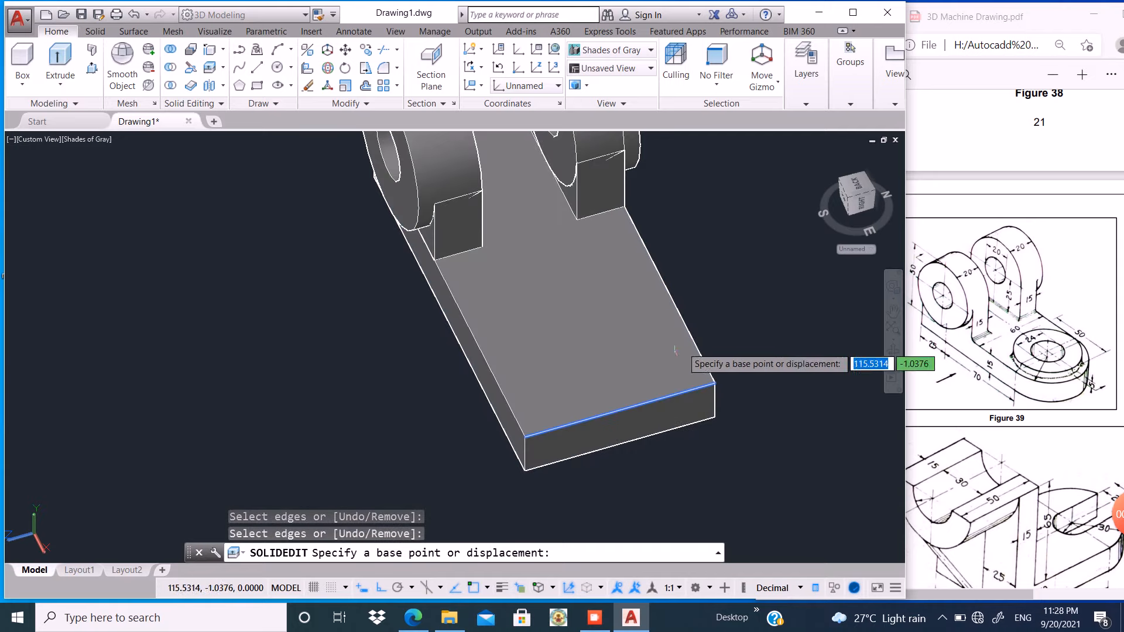
{"action": "left_click", "coordinate": [734, 322]}
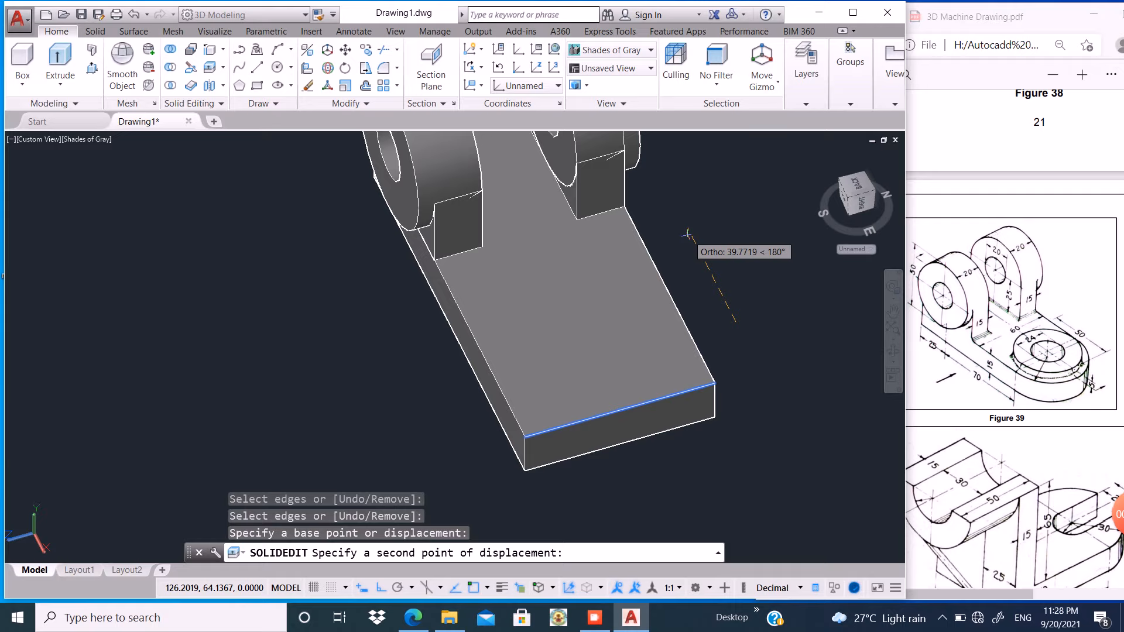
{"action": "type", "text": "30"}
{"action": "key", "text": "Return"}
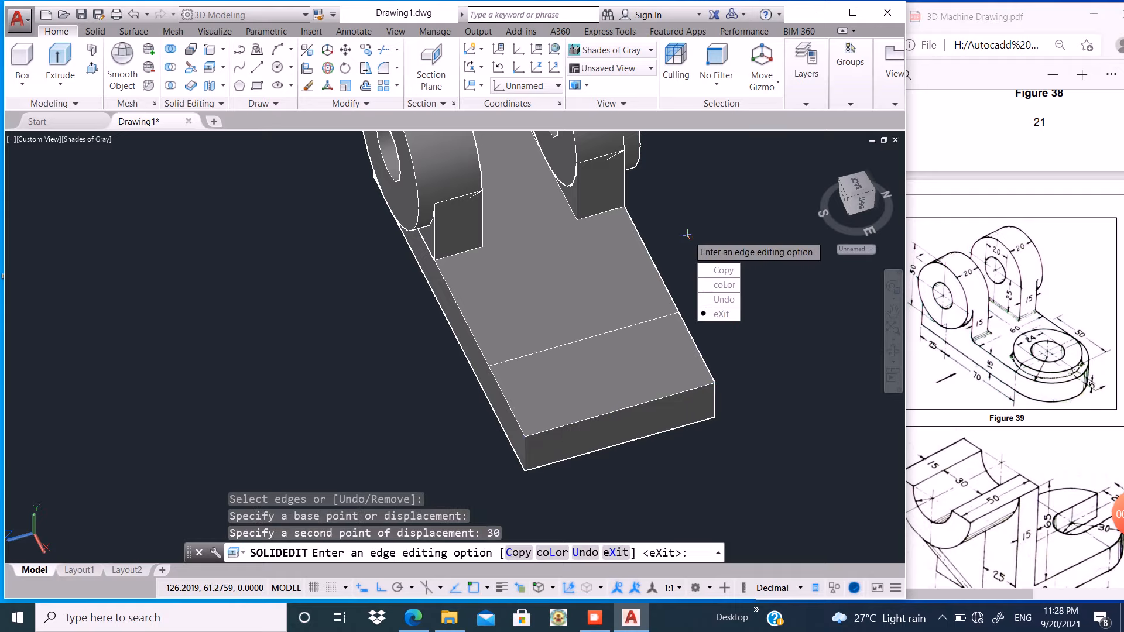
{"action": "key", "text": "Return"}
{"action": "key", "text": "Return"}
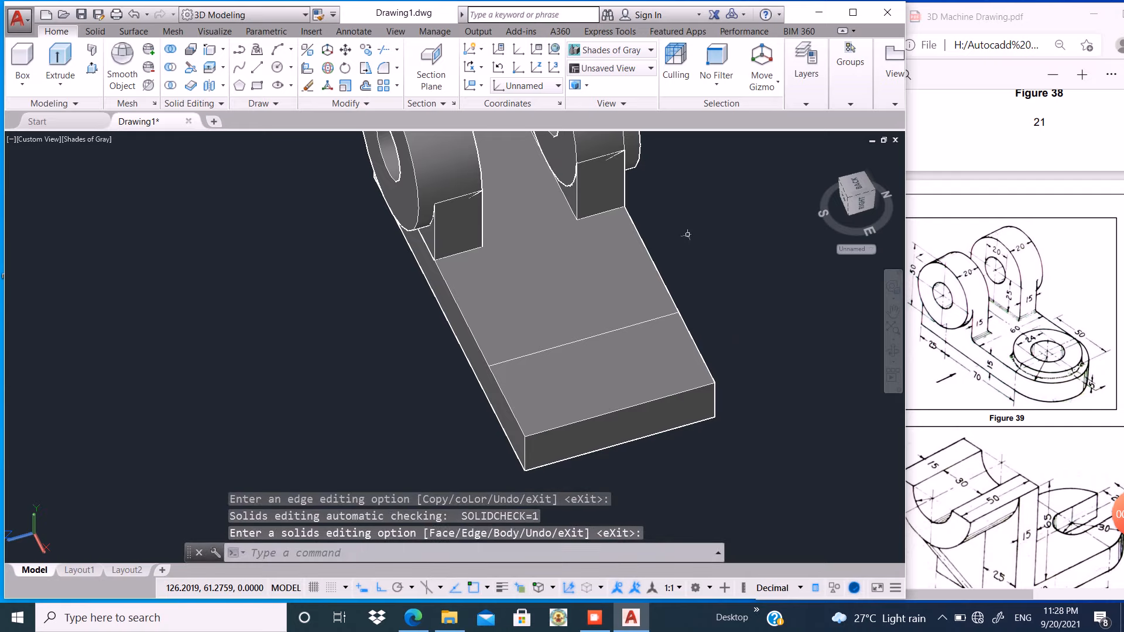
Draw a circle of radius 30 on the plate's top face, centred on the copied edge's midpoint.
{"action": "left_click", "coordinate": [277, 67]}
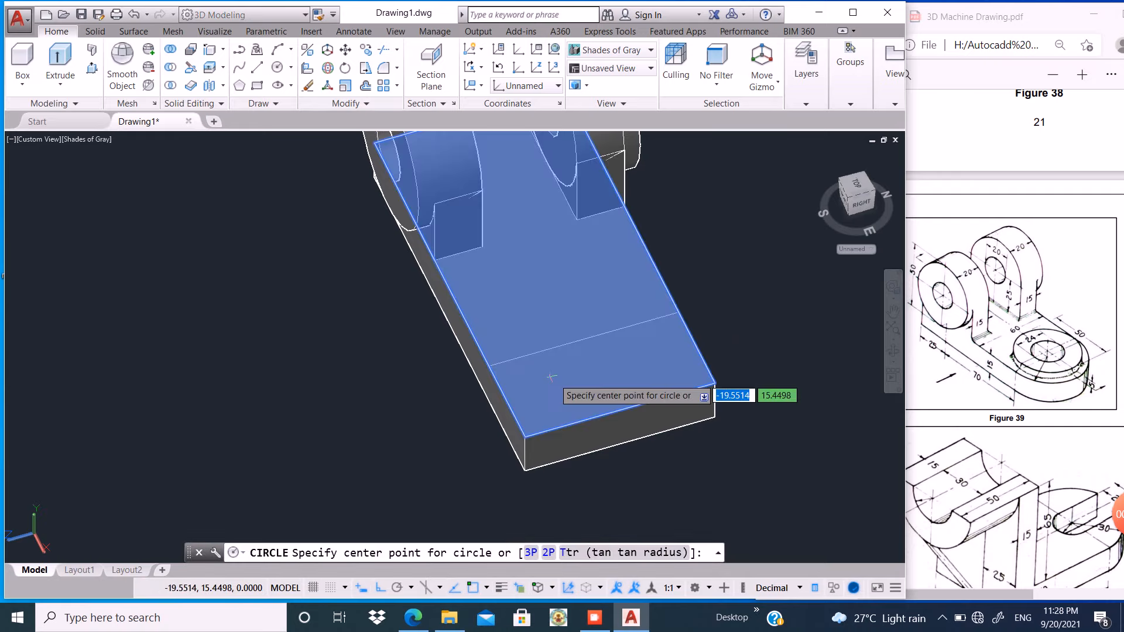
{"action": "left_click", "coordinate": [584, 340]}
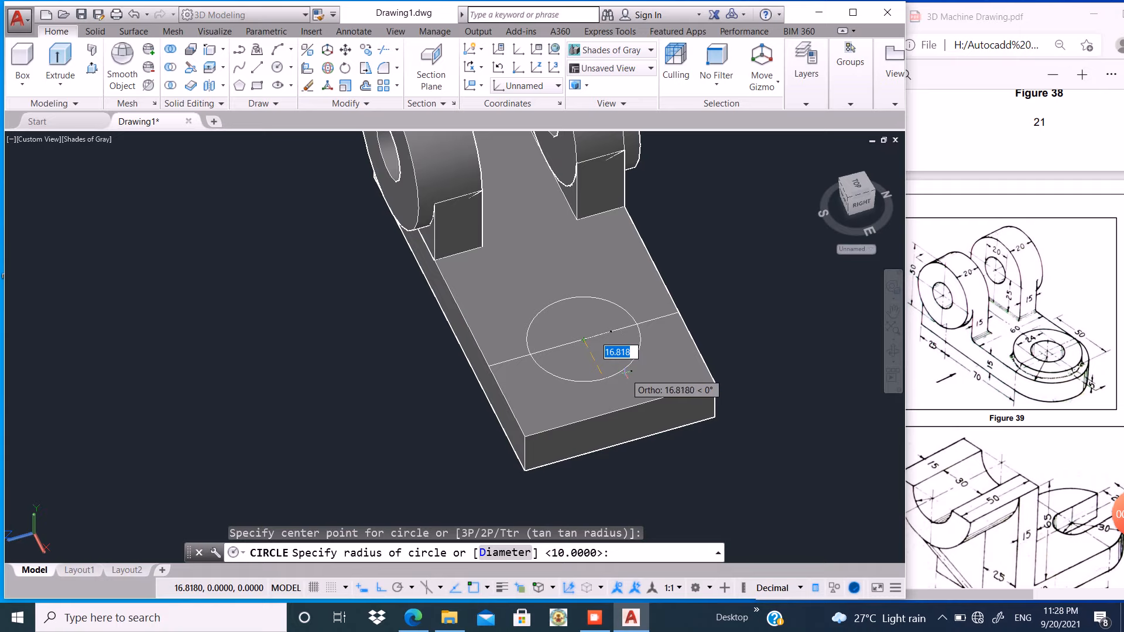
{"action": "type", "text": "30"}
{"action": "key", "text": "Return"}
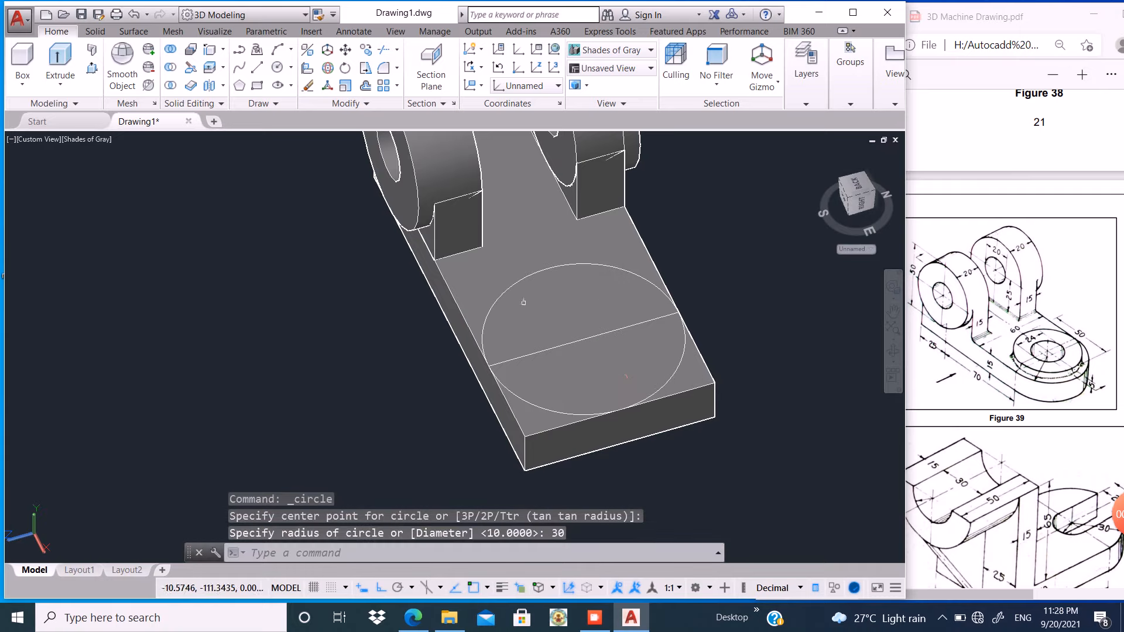
Press-pull the two corner areas outside the circle down through the plate to round off its free end.
{"action": "left_click", "coordinate": [92, 67]}
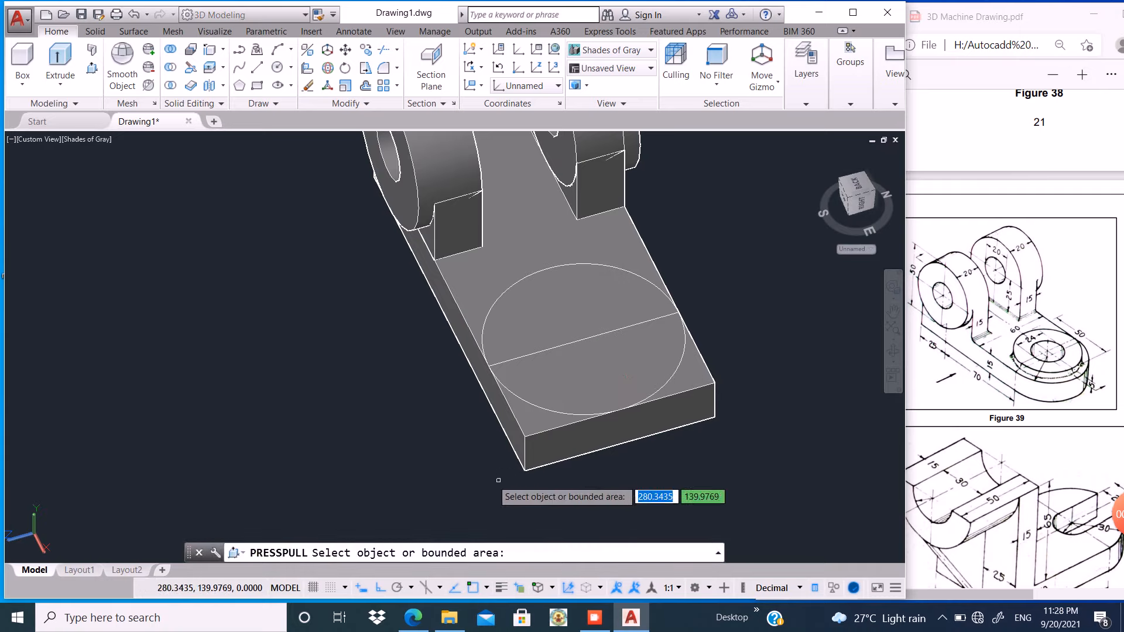
{"action": "left_click", "coordinate": [518, 409]}
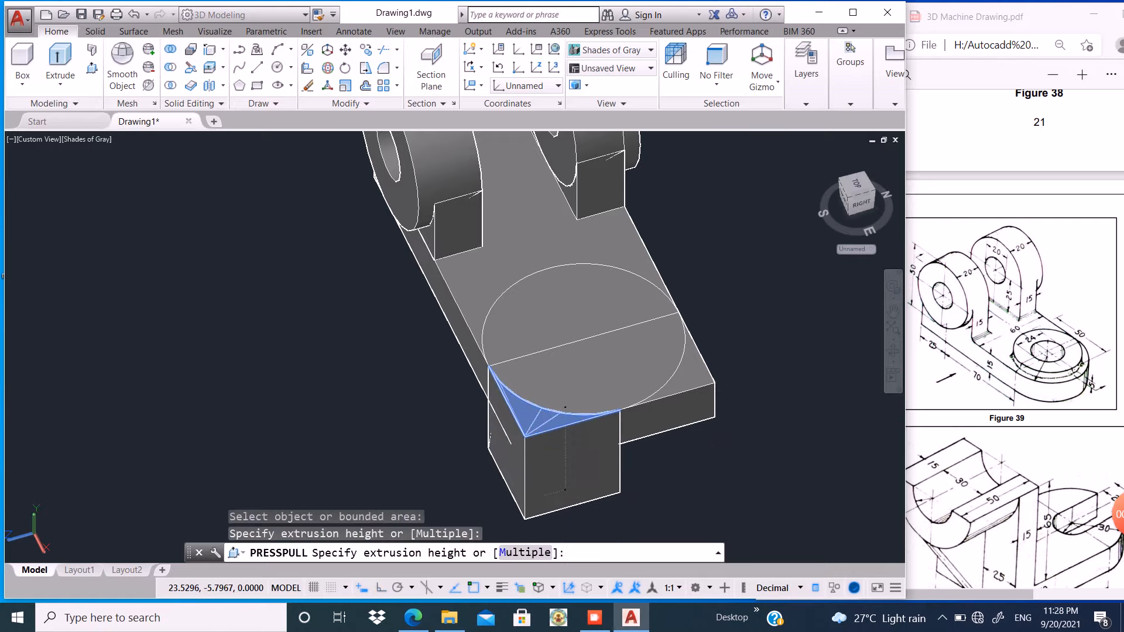
{"action": "left_click", "coordinate": [527, 477]}
{"action": "left_click", "coordinate": [701, 378]}
{"action": "left_click", "coordinate": [725, 464]}
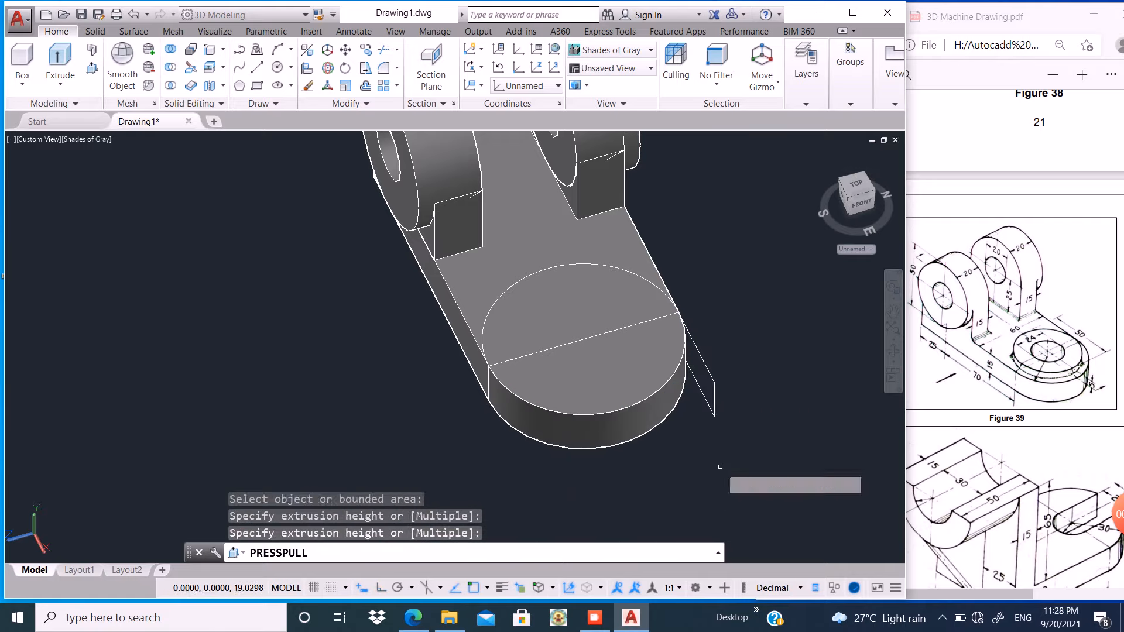
{"action": "key", "text": "Return"}
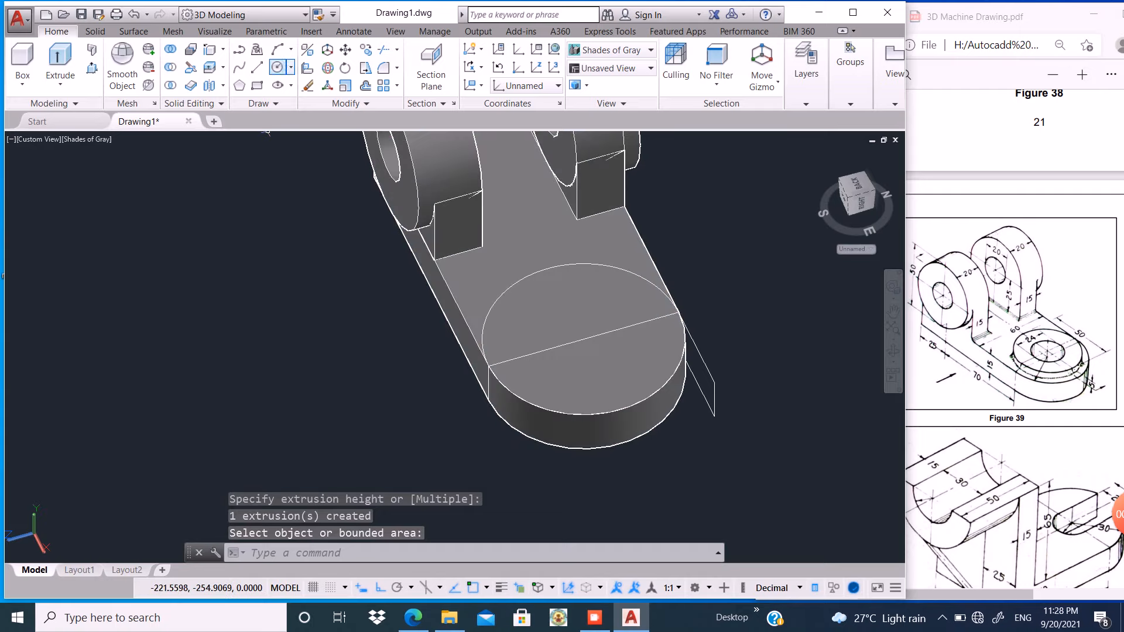
Draw two circles of radius 25 and 12 on the plate's rounded end, concentric with the existing circle.
{"action": "left_click", "coordinate": [277, 67]}
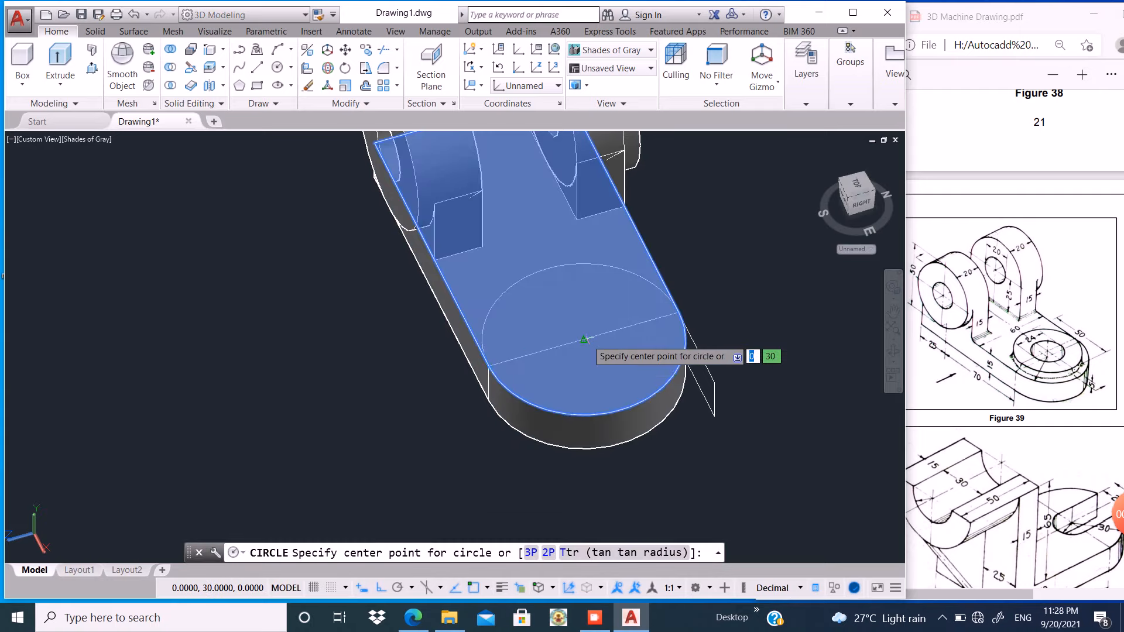
{"action": "left_click", "coordinate": [584, 339]}
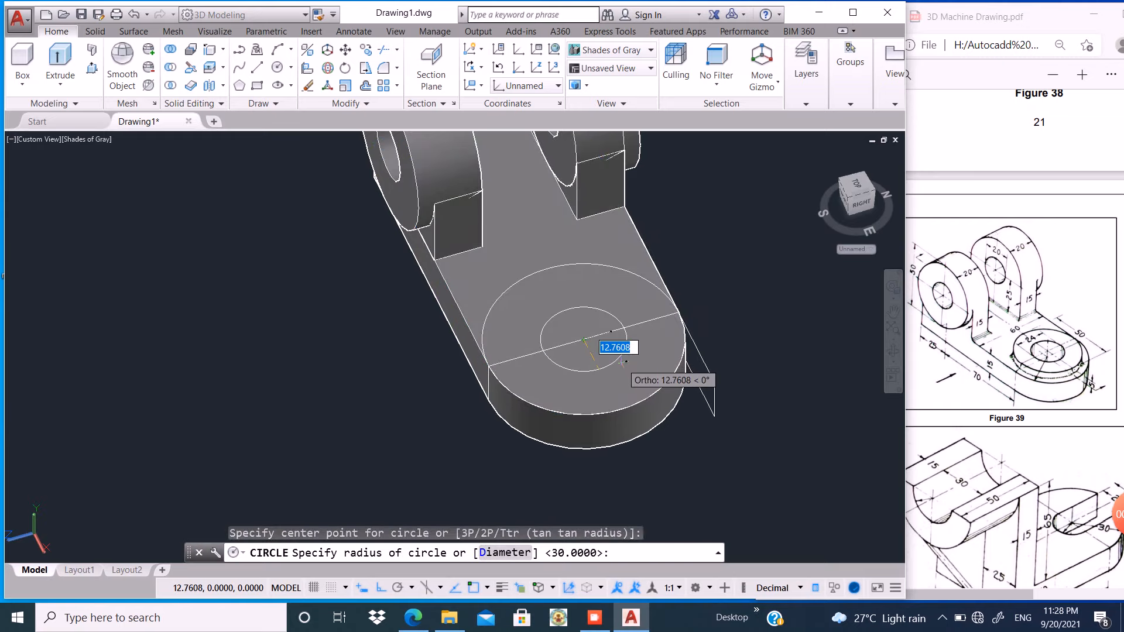
{"action": "type", "text": "25"}
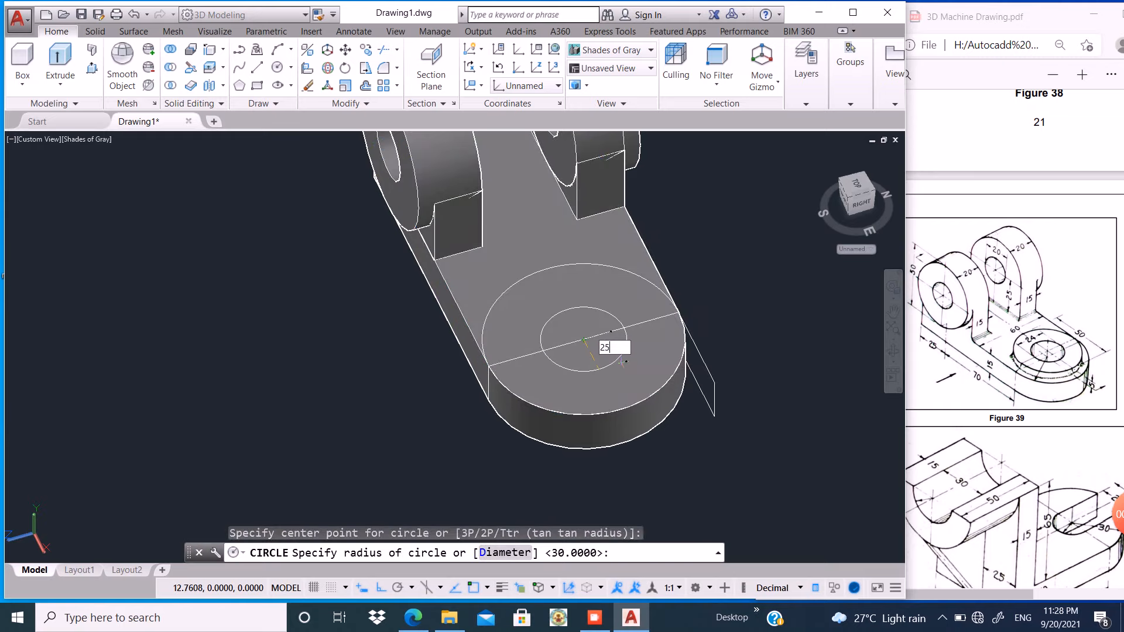
{"action": "key", "text": "Return"}
{"action": "key", "text": "Return"}
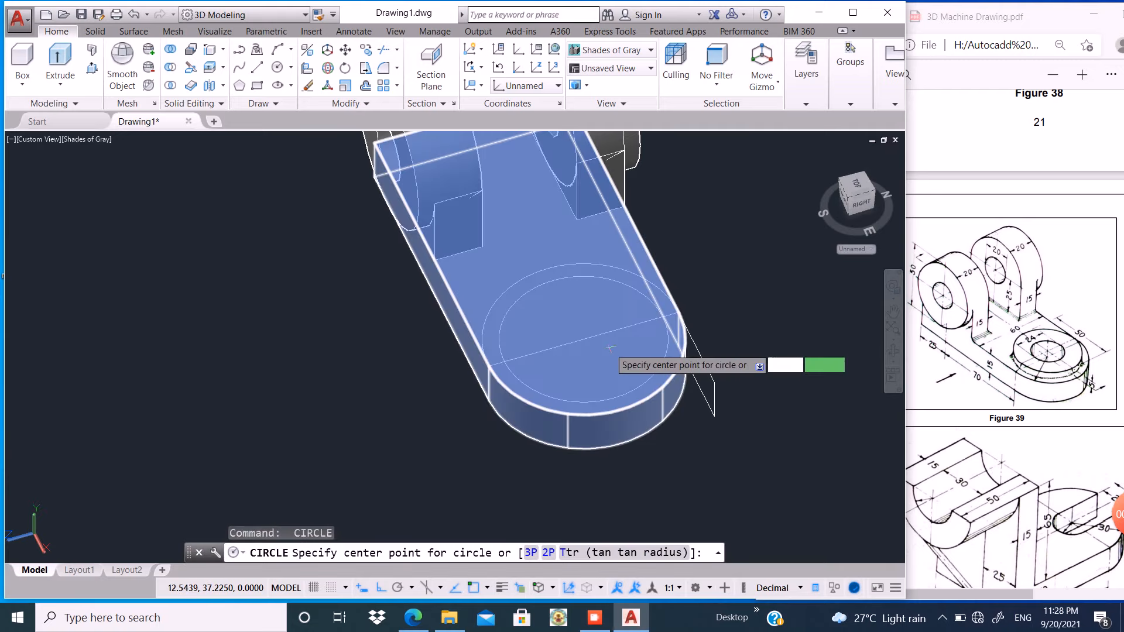
{"action": "left_click", "coordinate": [583, 340]}
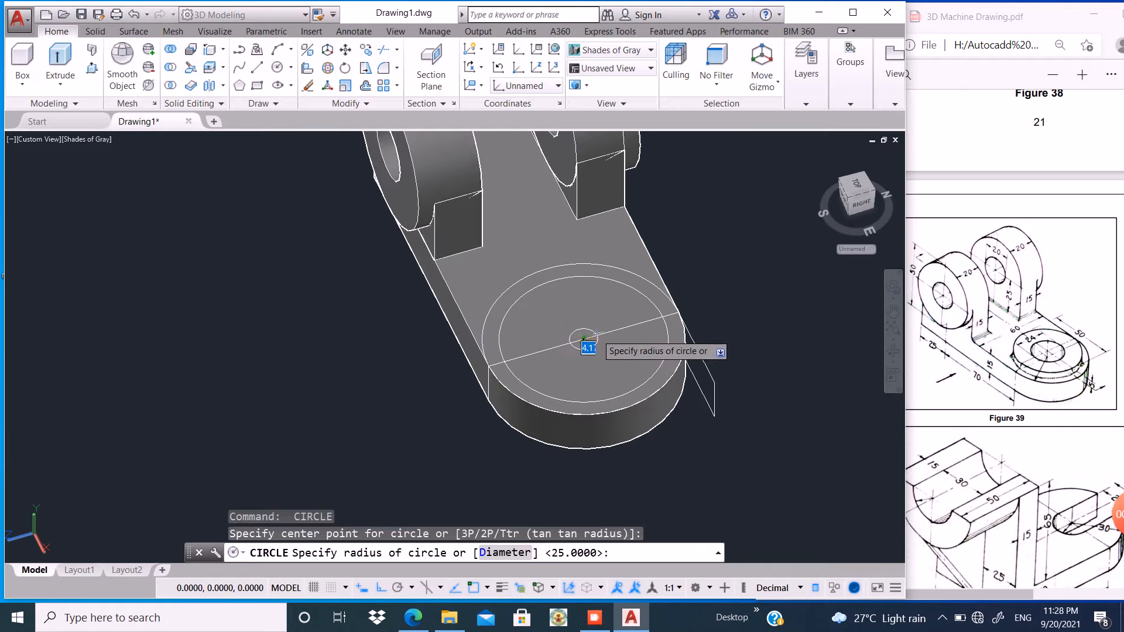
{"action": "key", "text": "Return"}
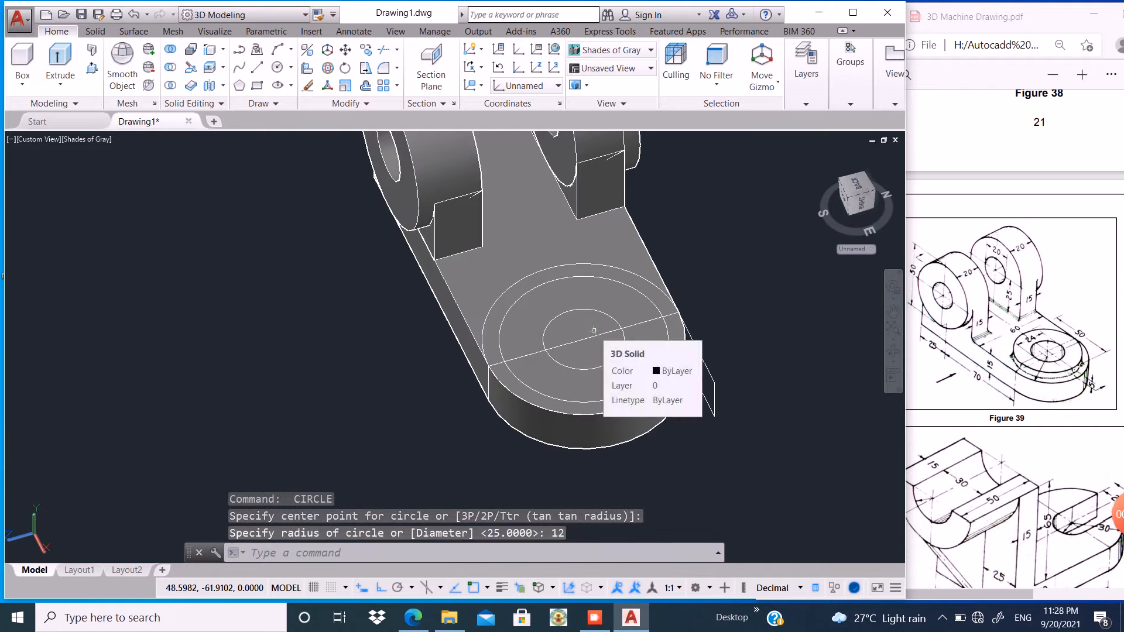
Erase the copied line that crosses the circles on the plate's rounded end.
{"action": "scroll", "coordinate": [532, 414], "scroll_direction": "up", "scroll_amount": 3}
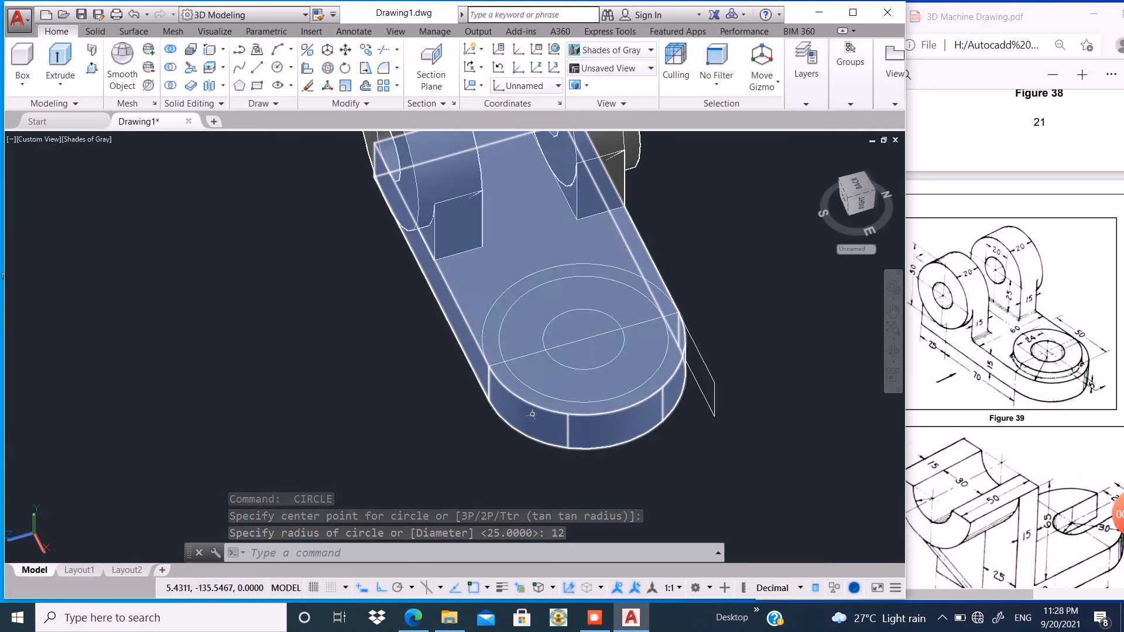
{"action": "left_click", "coordinate": [530, 329]}
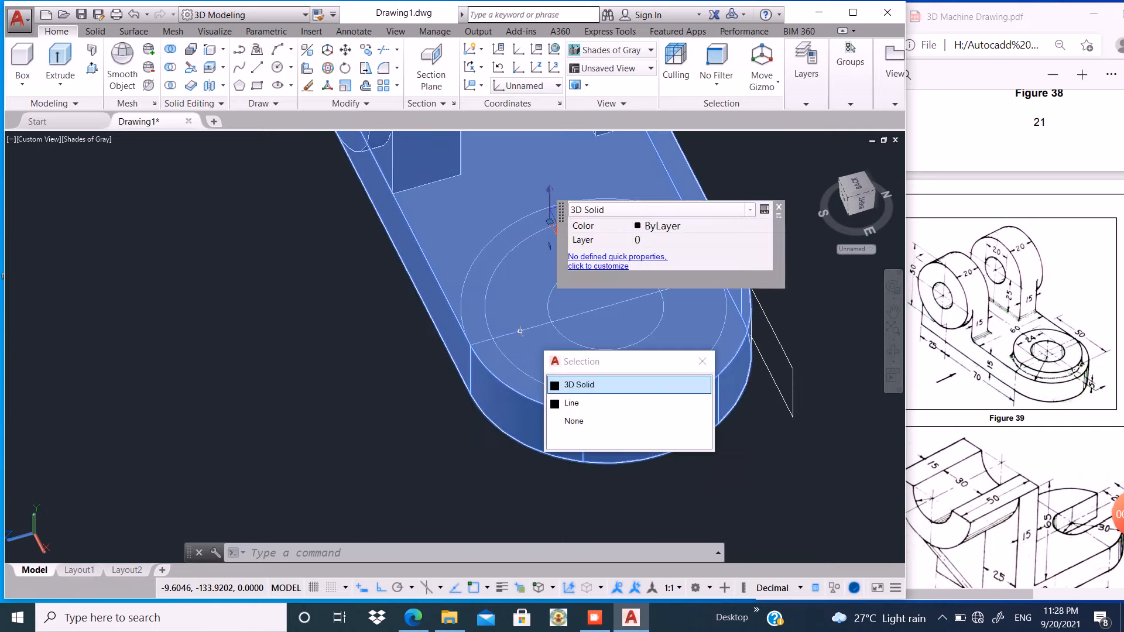
{"action": "left_click", "coordinate": [574, 403]}
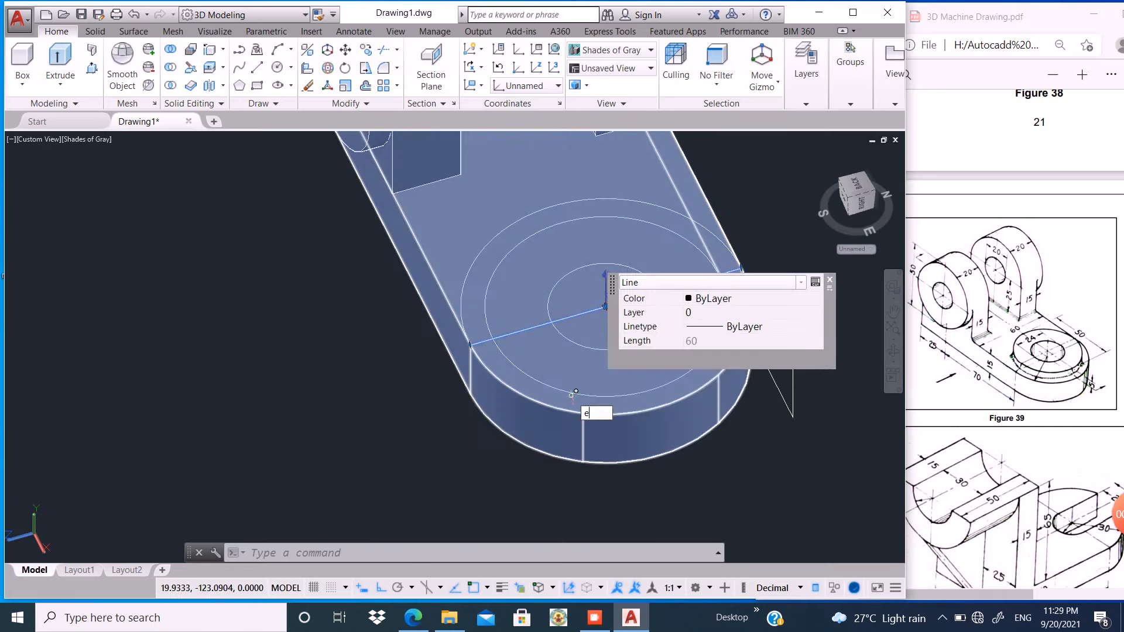
{"action": "key", "text": "Return"}
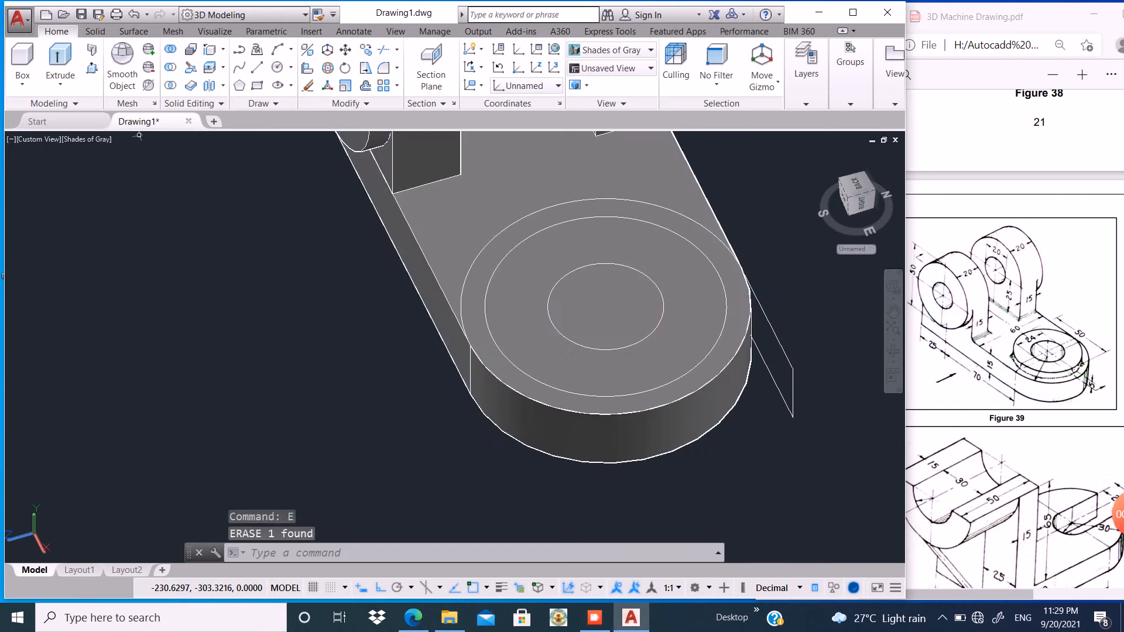
Press-pull the area inside the radius 12 circle down through the plate to bore the hole.
{"action": "left_click", "coordinate": [92, 68]}
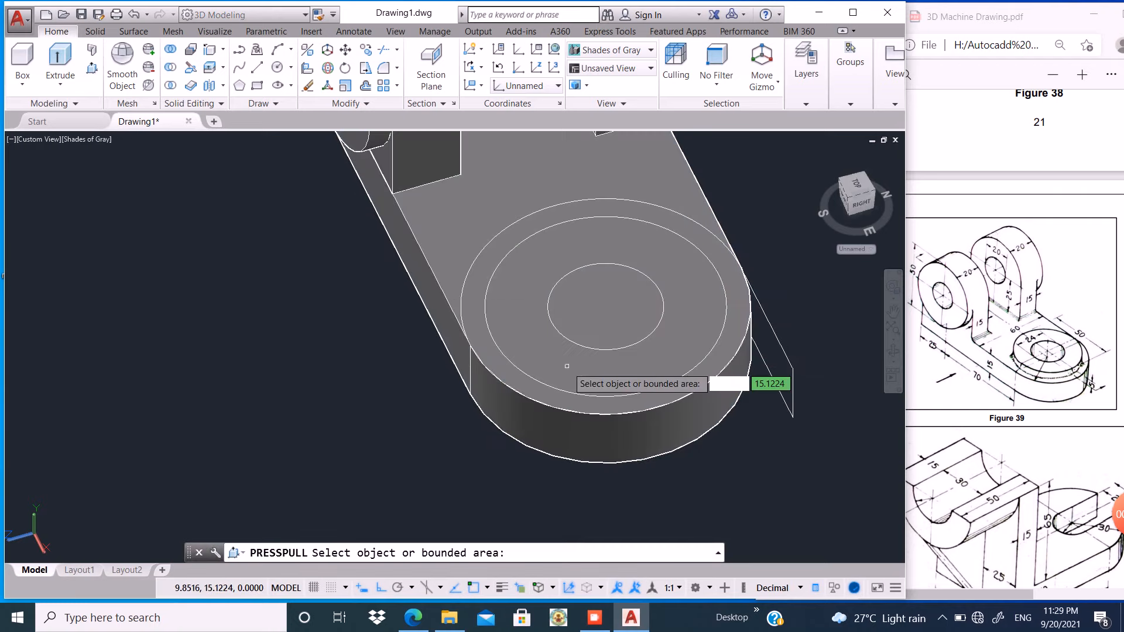
{"action": "left_click", "coordinate": [609, 319]}
{"action": "left_click", "coordinate": [618, 515]}
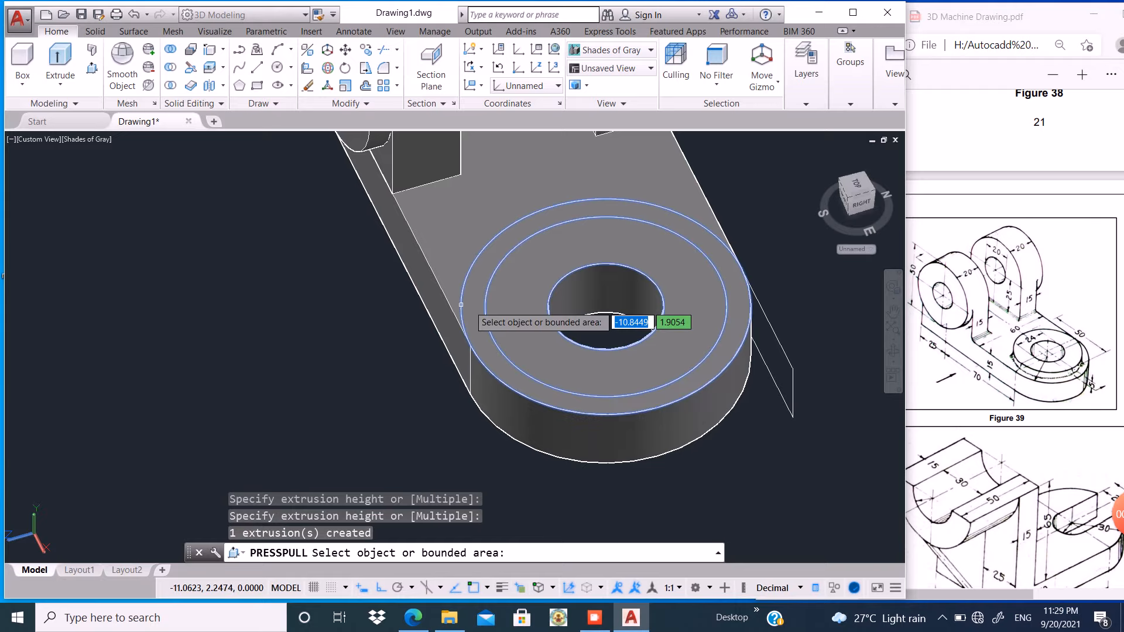
Press-pull the ring between the radius 25 circle and the hole up 5 to form the raised boss.
{"action": "left_click", "coordinate": [513, 317]}
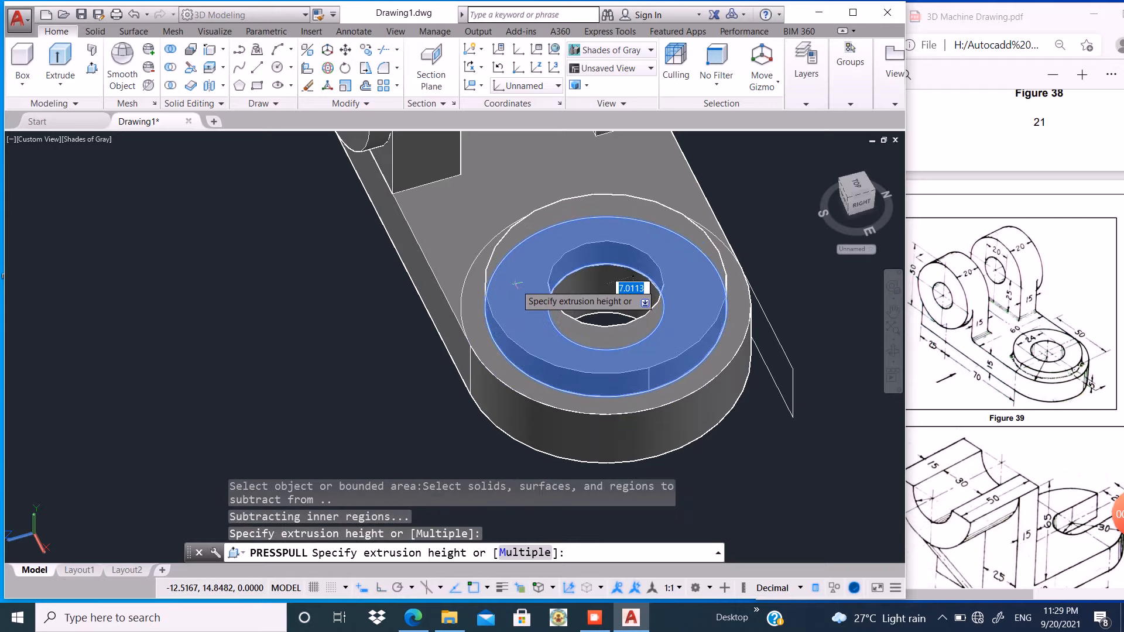
{"action": "type", "text": "5"}
{"action": "key", "text": "Return"}
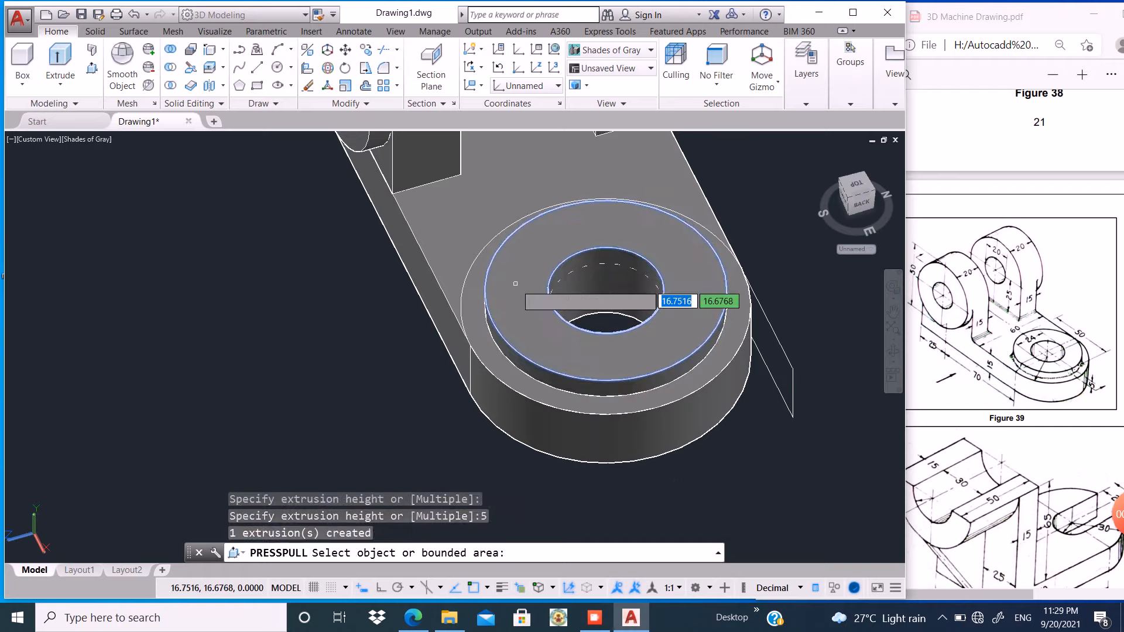
{"action": "key", "text": "Return"}
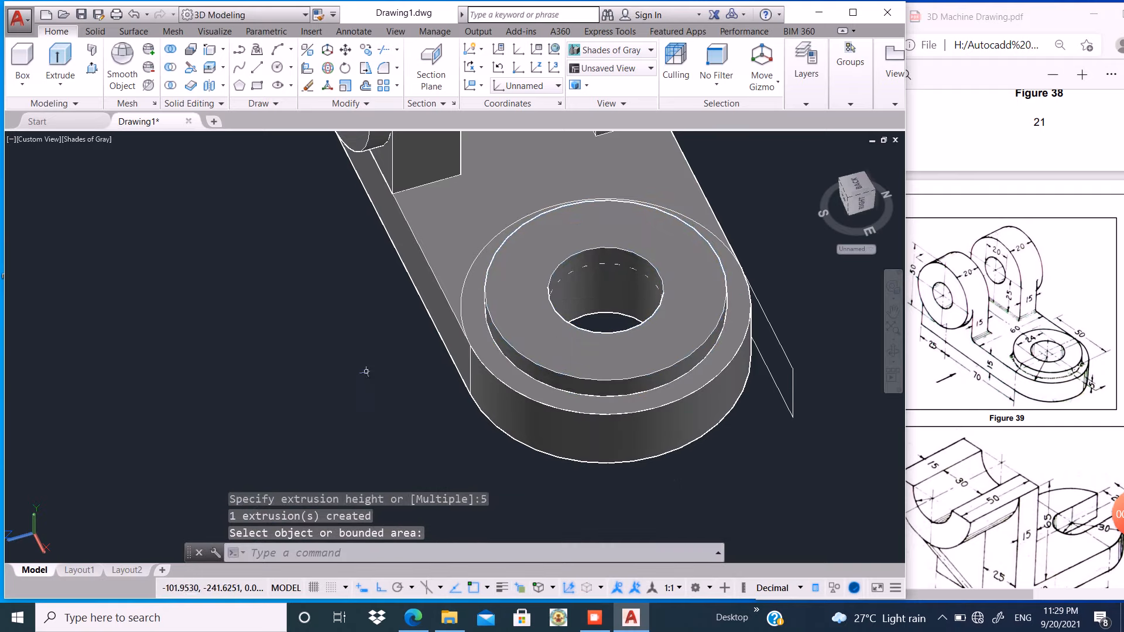
{"action": "left_click", "coordinate": [464, 291]}
{"action": "left_click", "coordinate": [798, 331]}
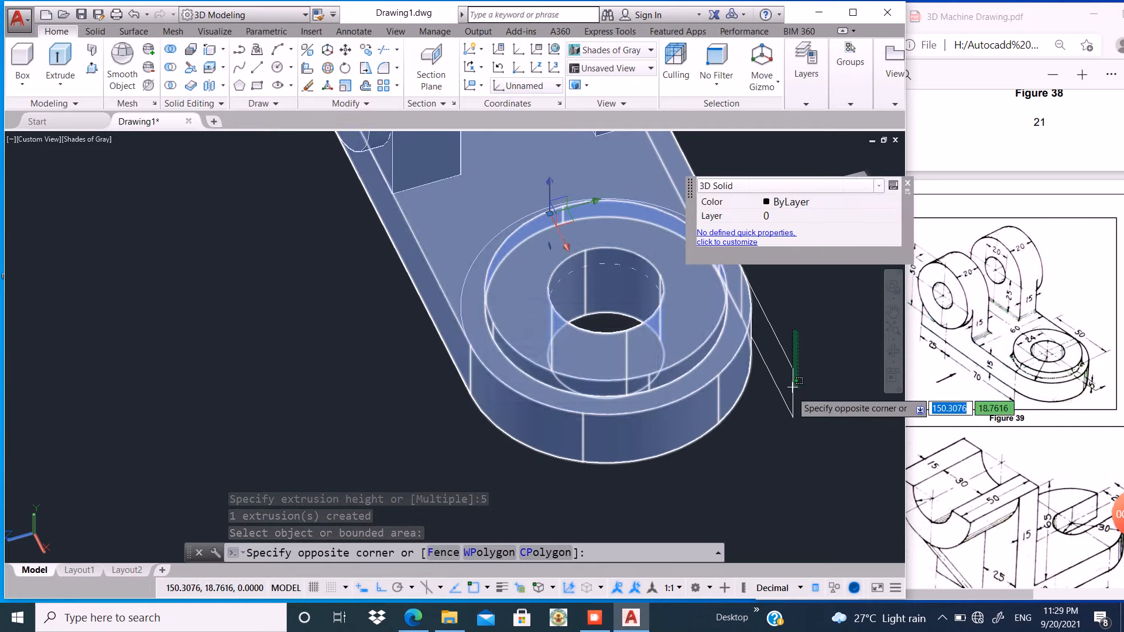
{"action": "left_click", "coordinate": [777, 440]}
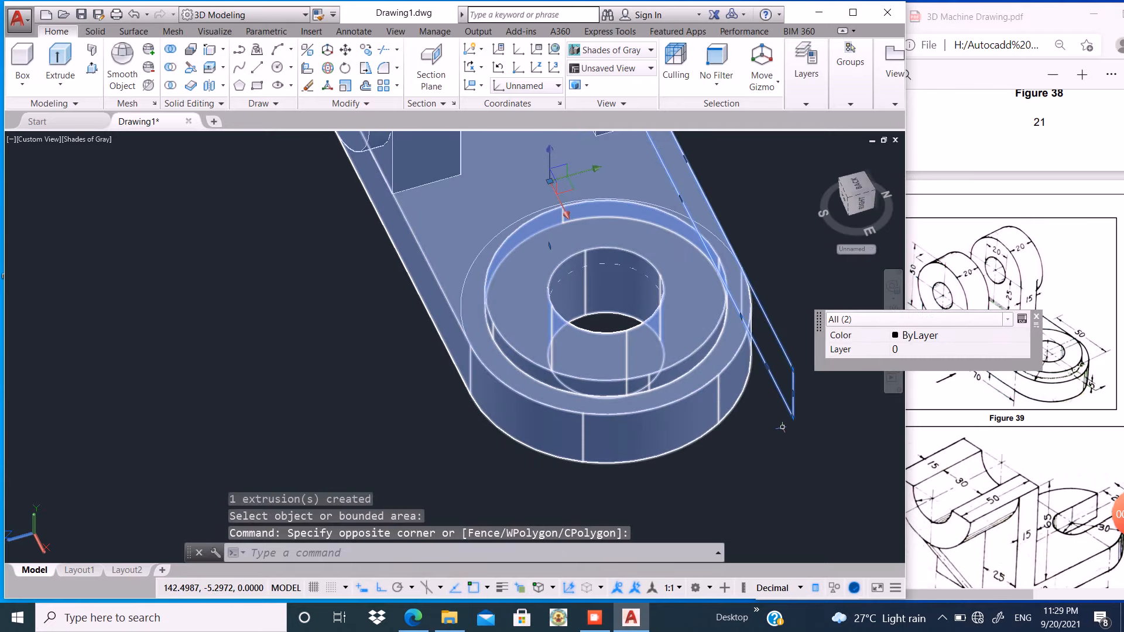
{"action": "type", "text": "e"}
{"action": "key", "text": "Return"}
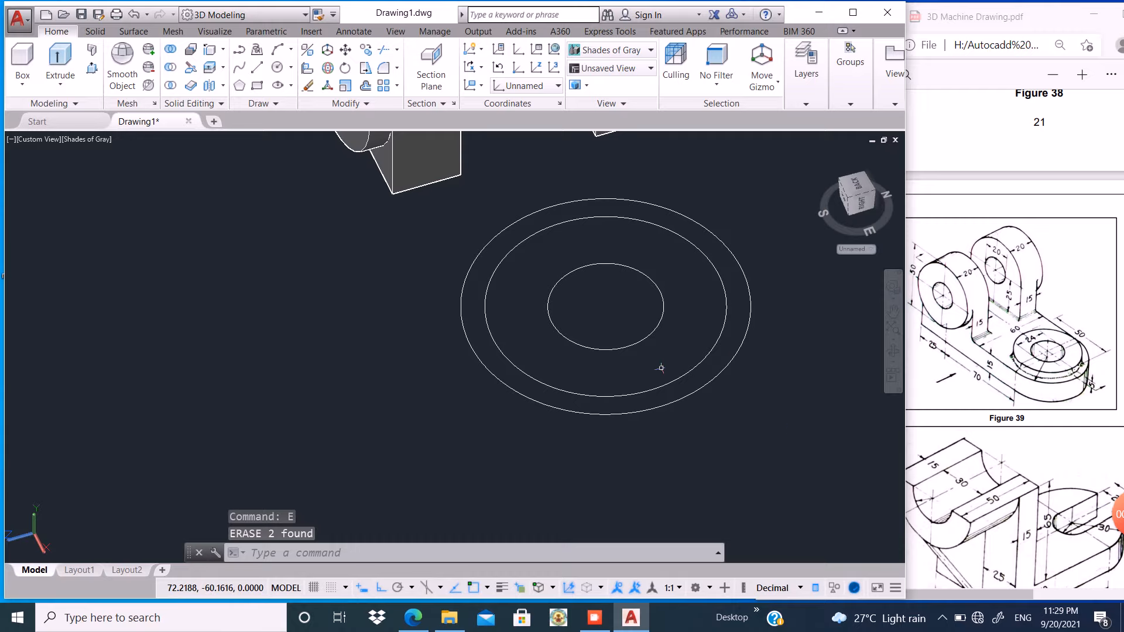
{"action": "key", "text": "ctrl+z"}
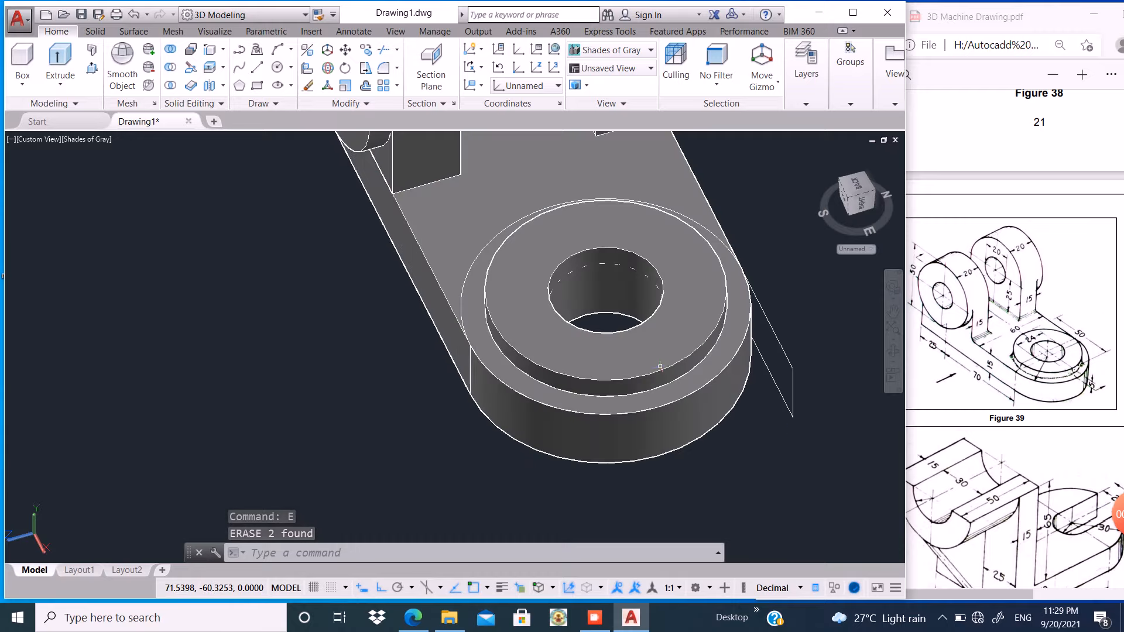
{"action": "left_click", "coordinate": [468, 278]}
{"action": "key", "text": "Escape"}
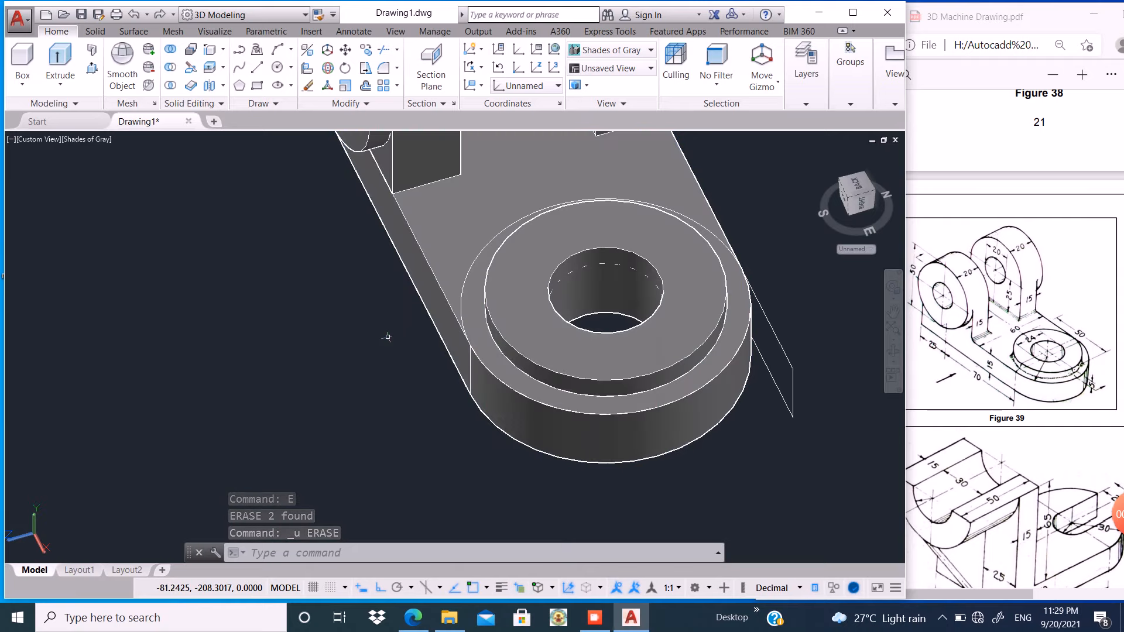
Erase the radius 30 construction circle and the leftover side outline that extends past the plate's rounded end.
{"action": "left_click", "coordinate": [474, 261]}
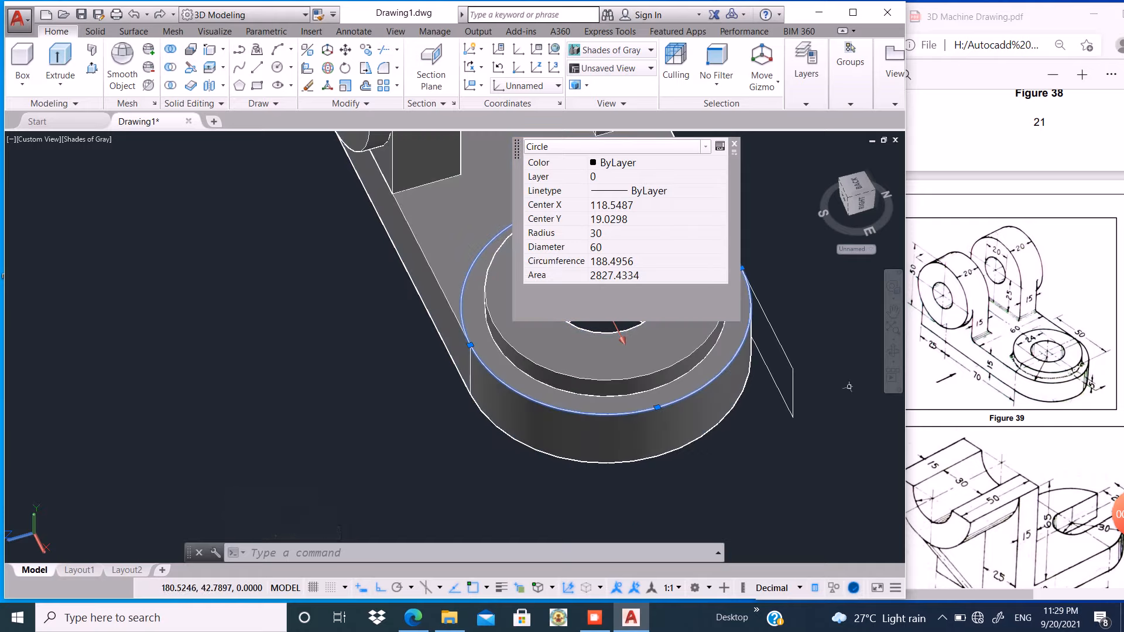
{"action": "left_click", "coordinate": [819, 379]}
{"action": "left_click", "coordinate": [781, 430]}
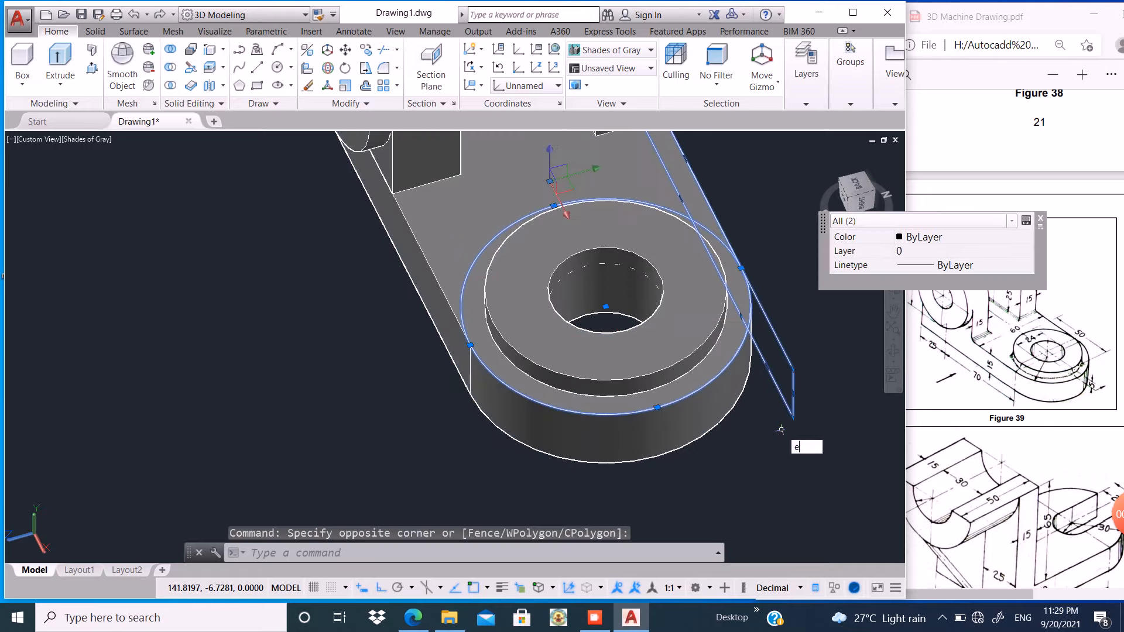
{"action": "type", "text": "e"}
{"action": "key", "text": "Return"}
Set the model view to SE Isometric.
{"action": "scroll", "coordinate": [781, 430], "scroll_direction": "down", "scroll_amount": 5}
{"action": "scroll", "coordinate": [533, 350], "scroll_direction": "up", "scroll_amount": 3}
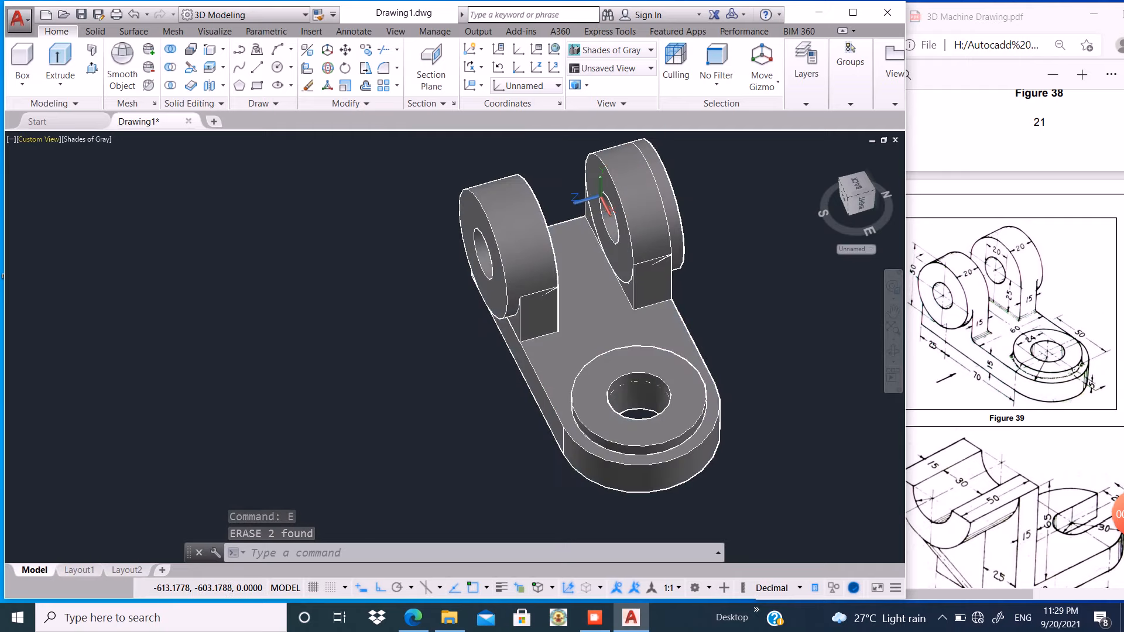
{"action": "left_click", "coordinate": [38, 139]}
{"action": "left_click", "coordinate": [117, 266]}
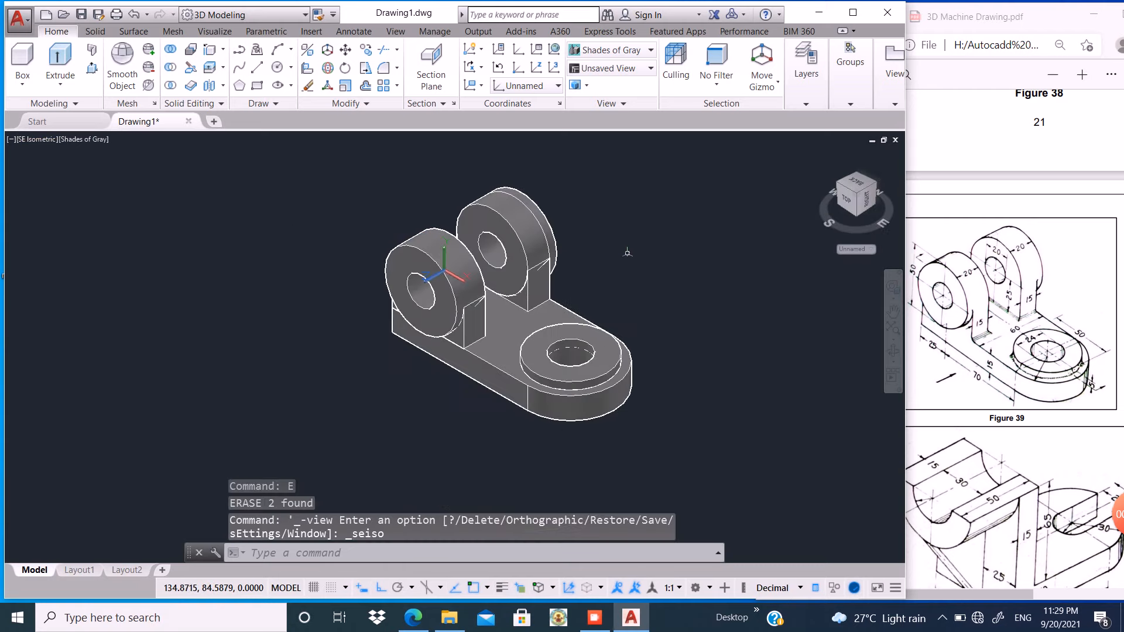
{"action": "scroll", "coordinate": [482, 373], "scroll_direction": "up", "scroll_amount": 2}
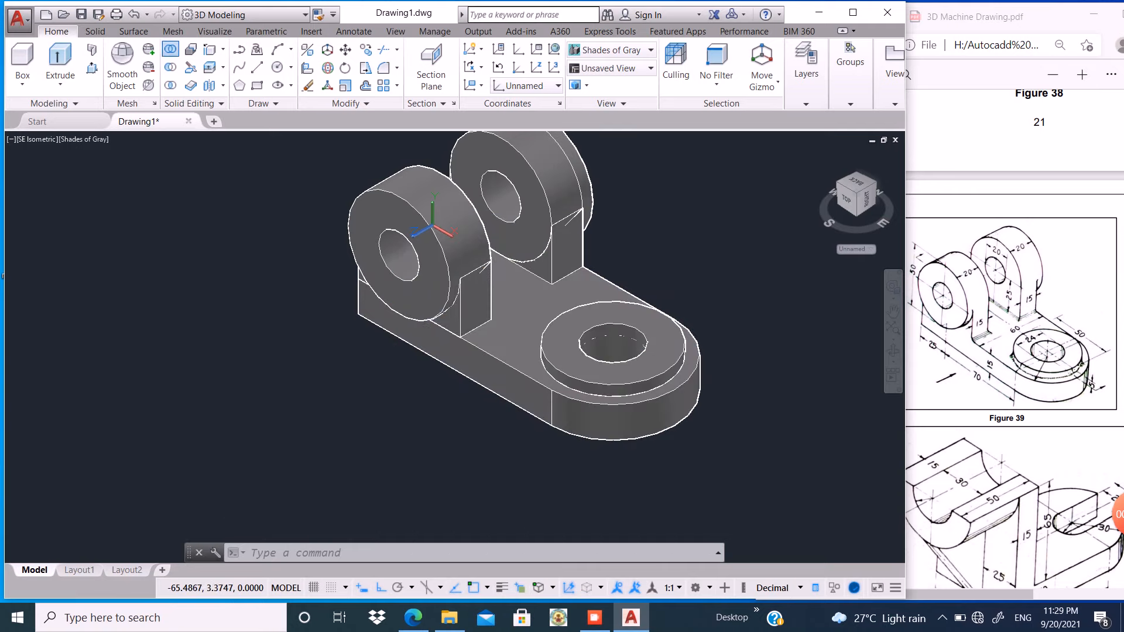
Union all the bracket's solids, including the lugs, their supports, the base plate and the boss, into one body.
{"action": "left_click", "coordinate": [171, 50]}
{"action": "left_click", "coordinate": [388, 250]}
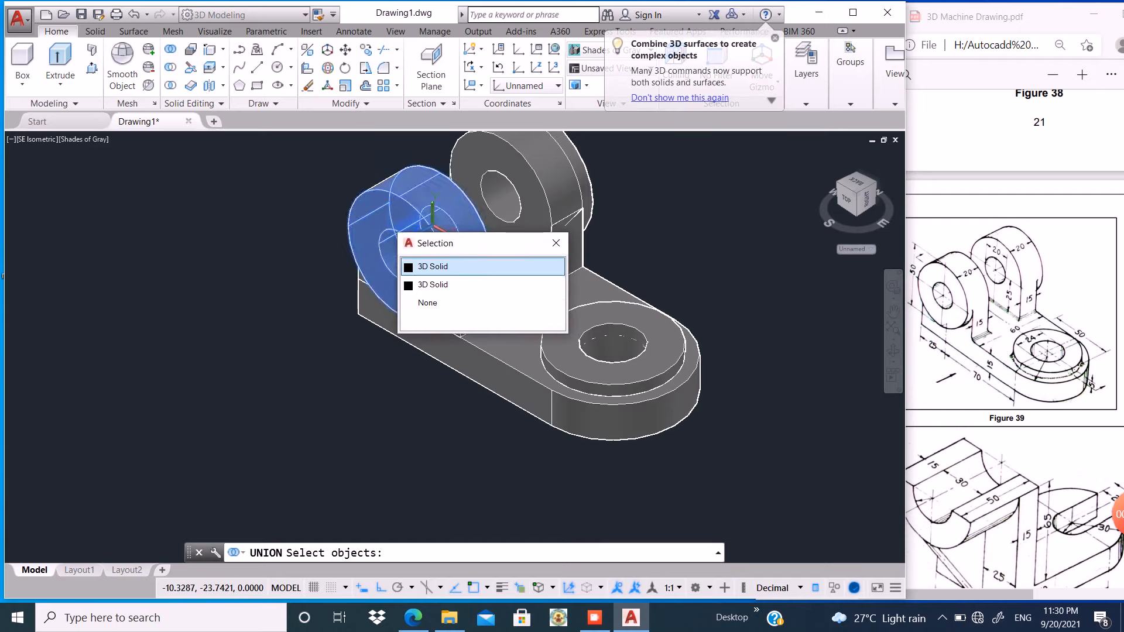
{"action": "left_click", "coordinate": [445, 267]}
{"action": "scroll", "coordinate": [395, 337], "scroll_direction": "down", "scroll_amount": 5}
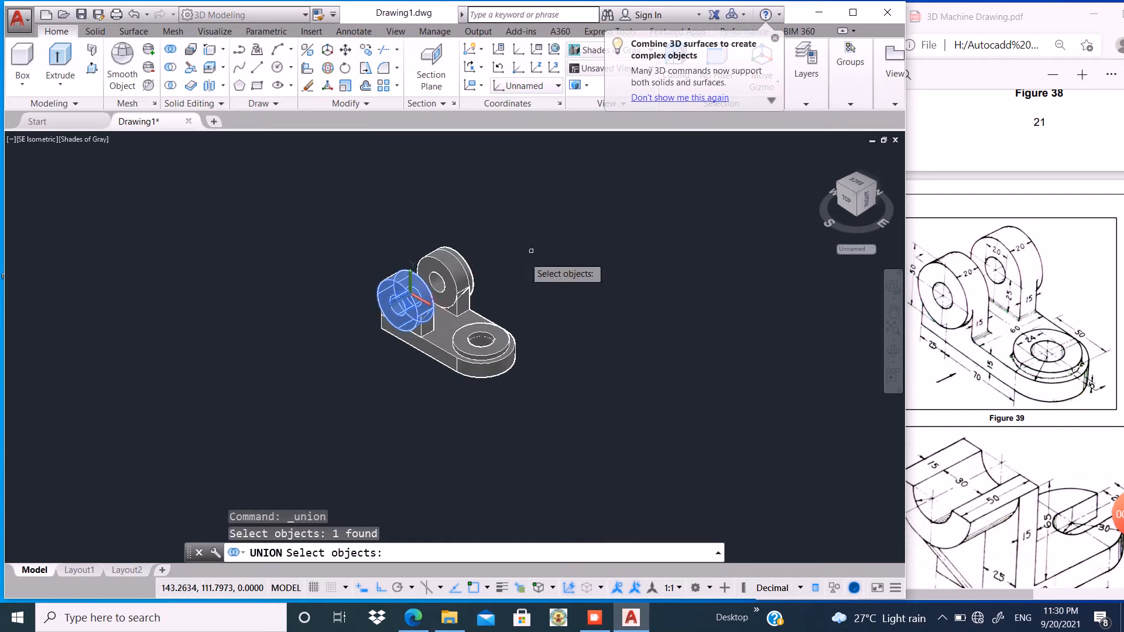
{"action": "left_click", "coordinate": [557, 233]}
{"action": "left_click", "coordinate": [322, 392]}
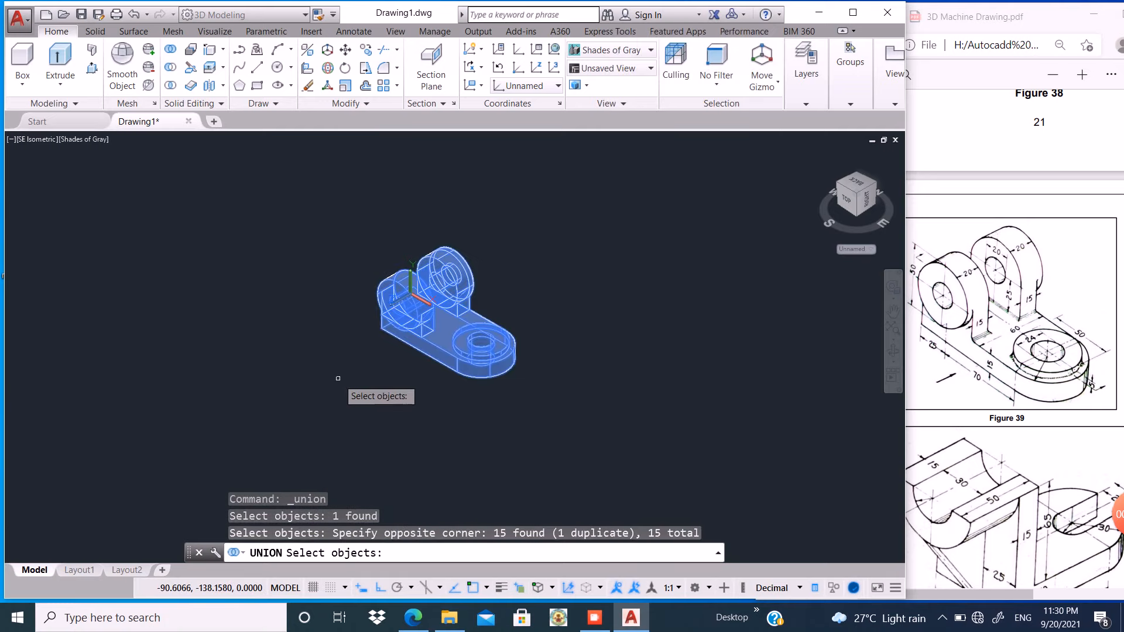
{"action": "key", "text": "Return"}
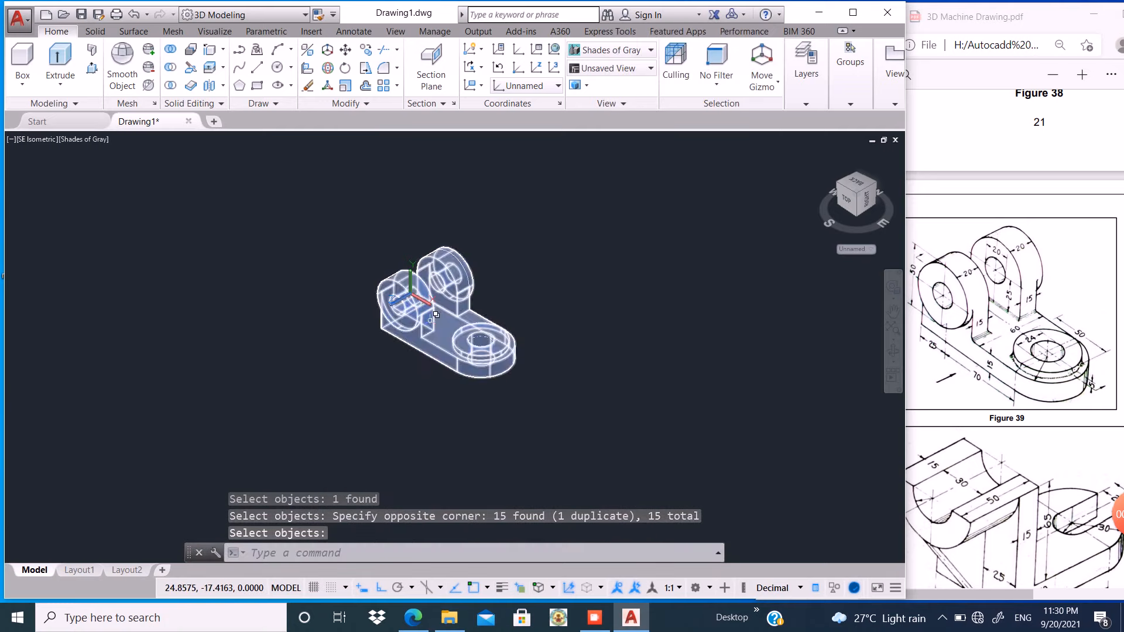
Fillet the inner edge where the front lug's support meets the plate's top face with radius 5.
{"action": "scroll", "coordinate": [430, 319], "scroll_direction": "up", "scroll_amount": 3}
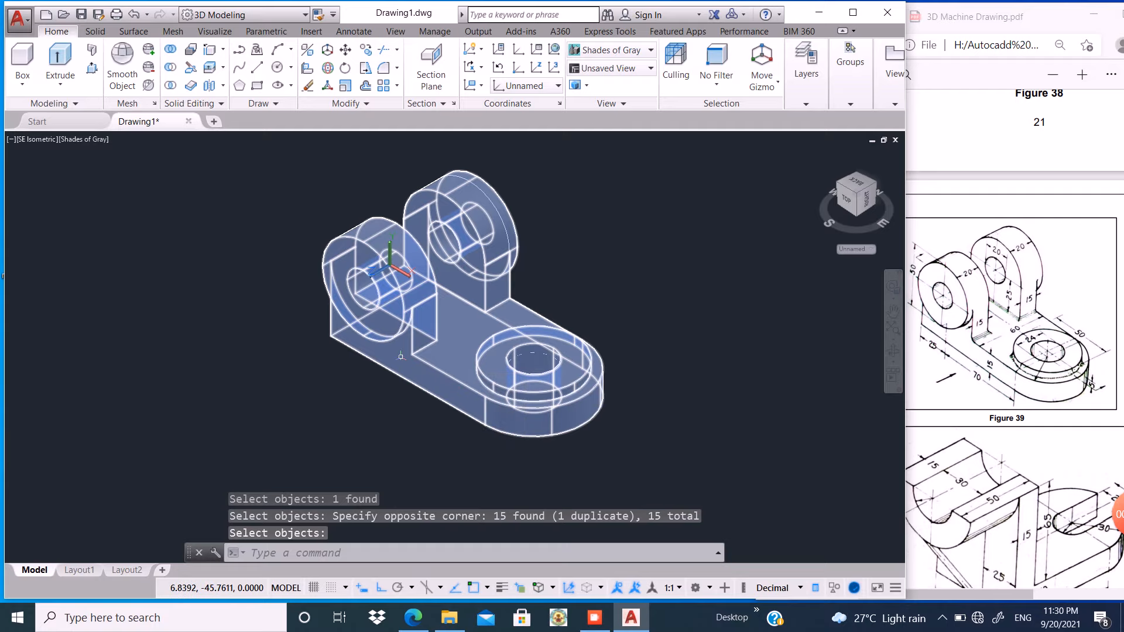
{"action": "scroll", "coordinate": [401, 355], "scroll_direction": "up", "scroll_amount": 2}
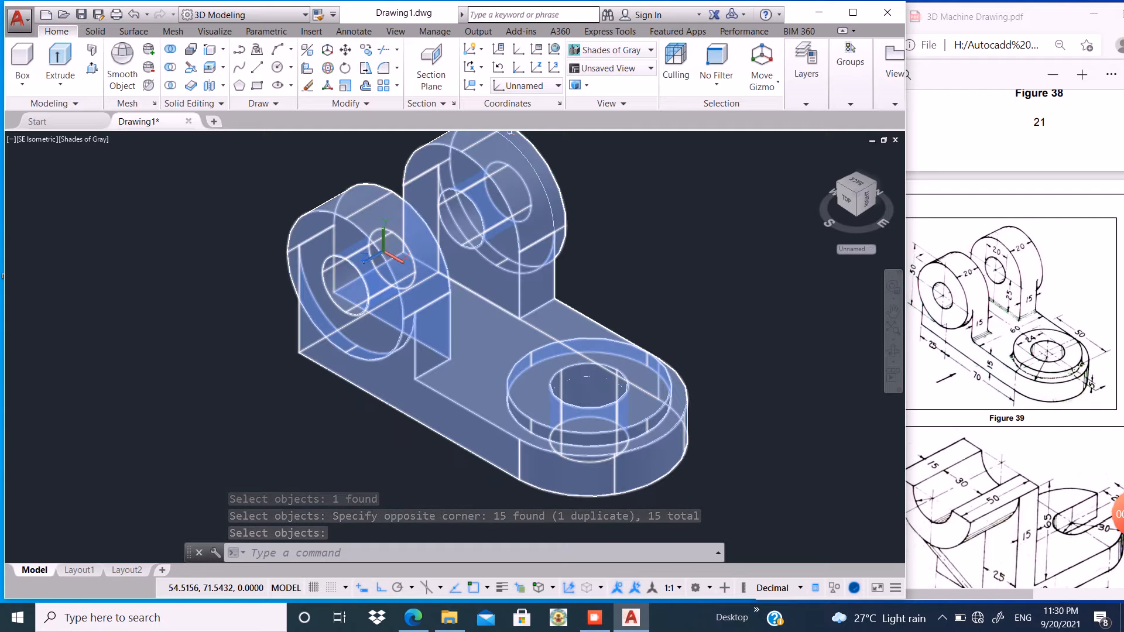
{"action": "left_click", "coordinate": [384, 67]}
{"action": "scroll", "coordinate": [440, 367], "scroll_direction": "up", "scroll_amount": 4}
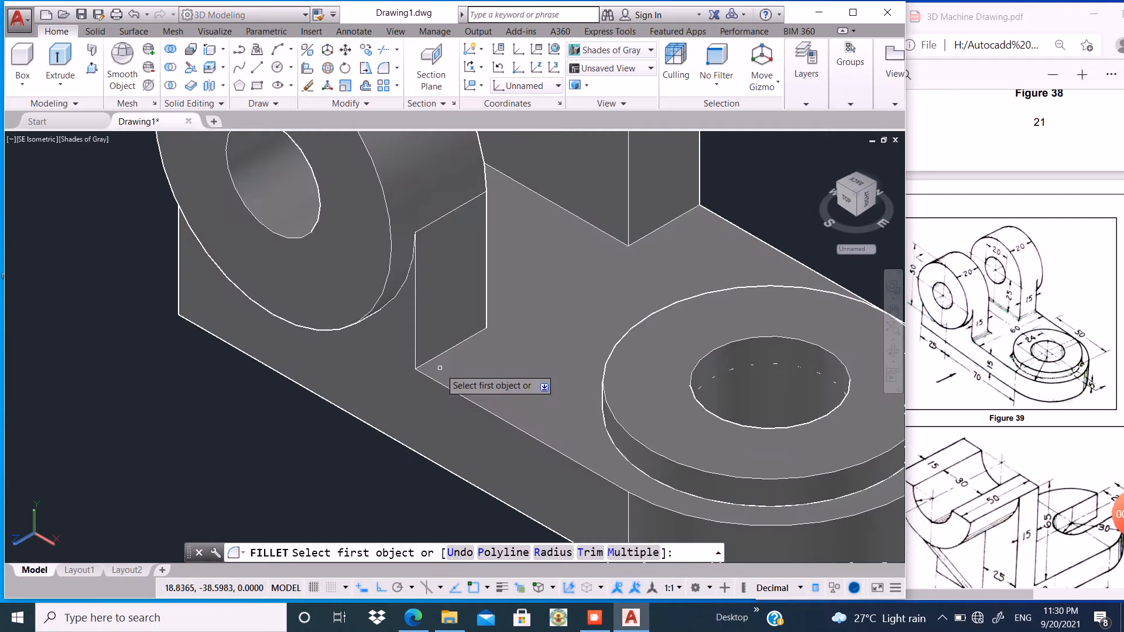
{"action": "left_click", "coordinate": [448, 349]}
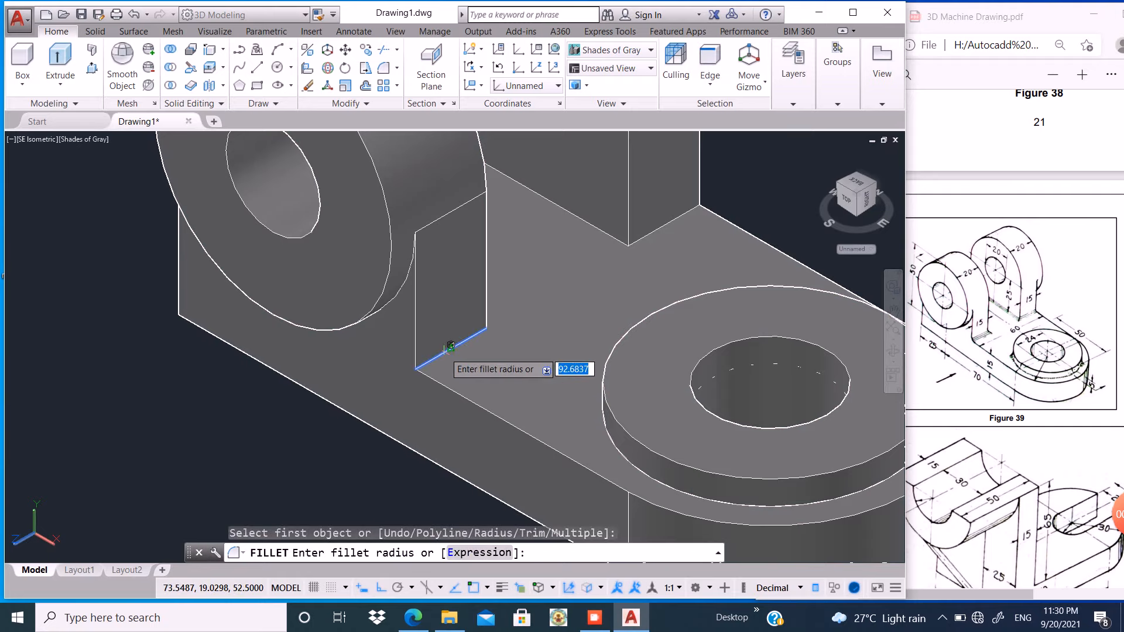
{"action": "key", "text": "Return"}
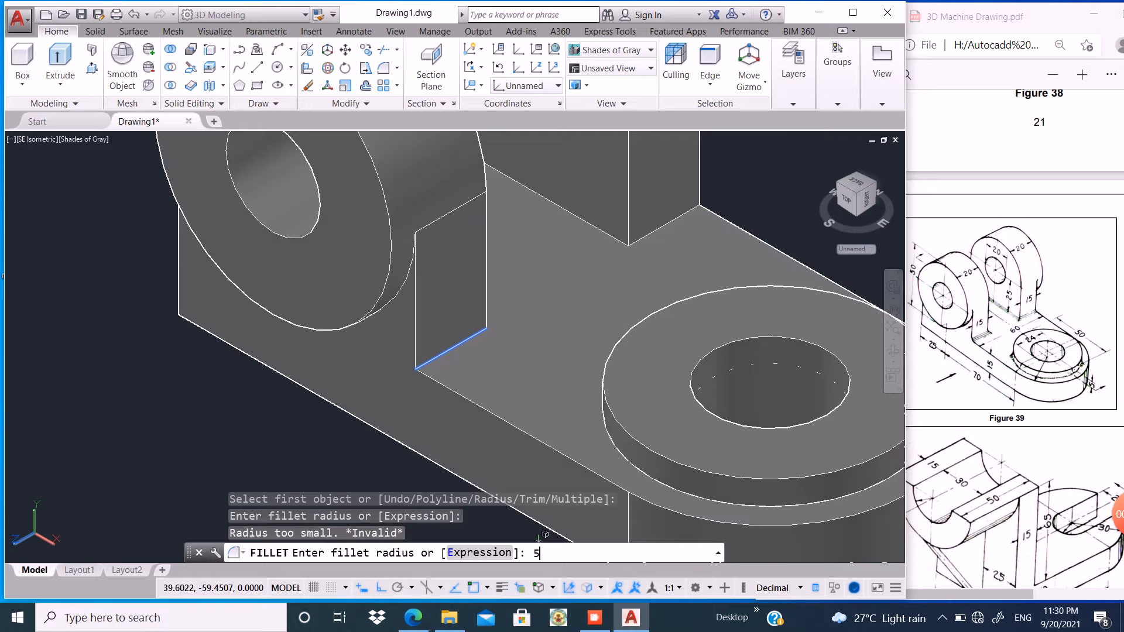
{"action": "key", "text": "Return"}
{"action": "left_click", "coordinate": [451, 349]}
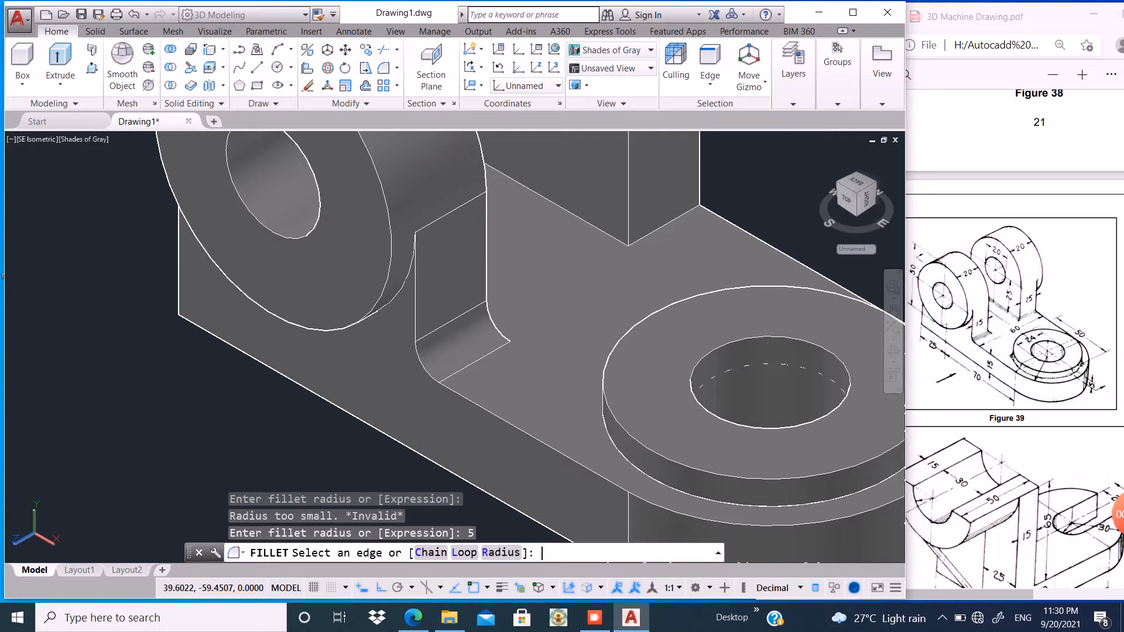
{"action": "key", "text": "Return"}
Fillet the matching edge at the foot of the rear lug's support with radius 5.
{"action": "scroll", "coordinate": [450, 403], "scroll_direction": "up", "scroll_amount": 3}
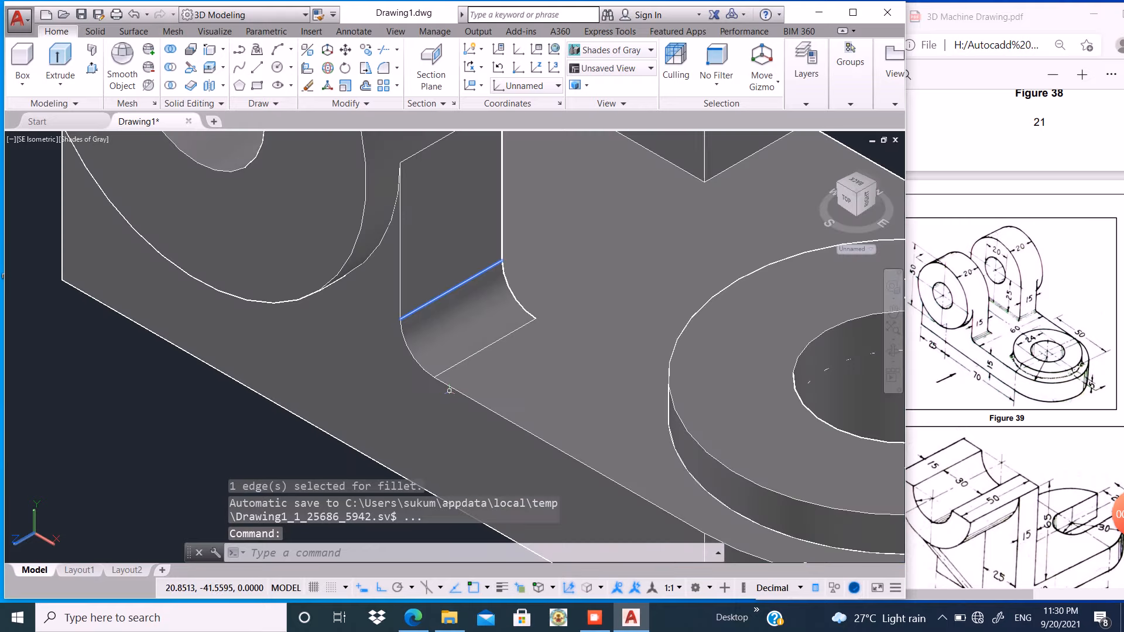
{"action": "scroll", "coordinate": [305, 387], "scroll_direction": "down", "scroll_amount": 4}
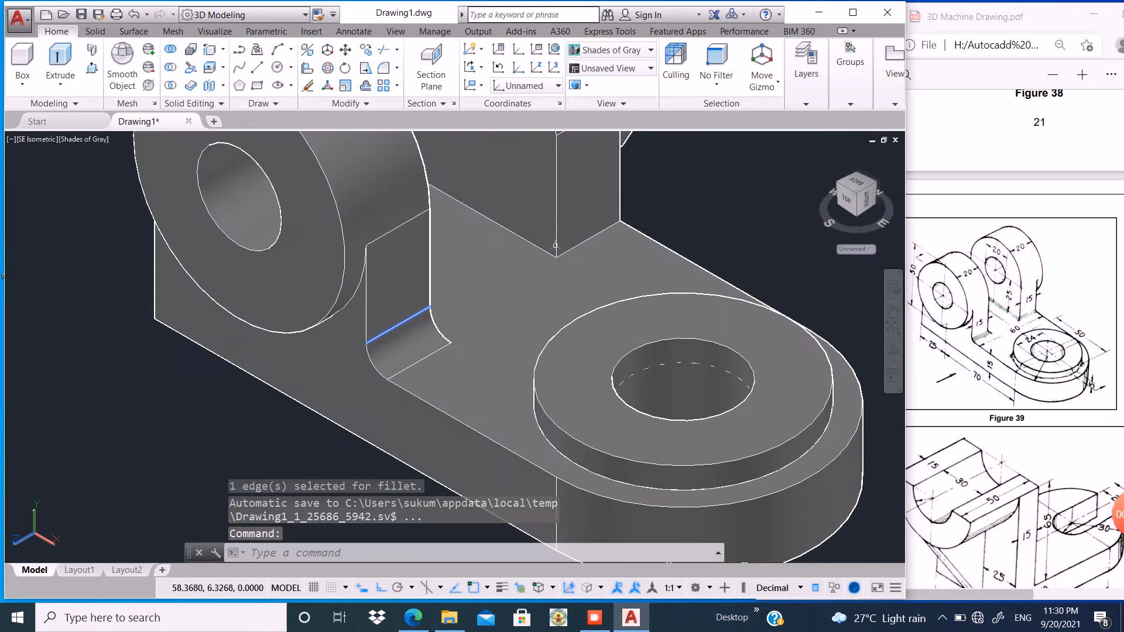
{"action": "type", "text": "f"}
{"action": "key", "text": "Return"}
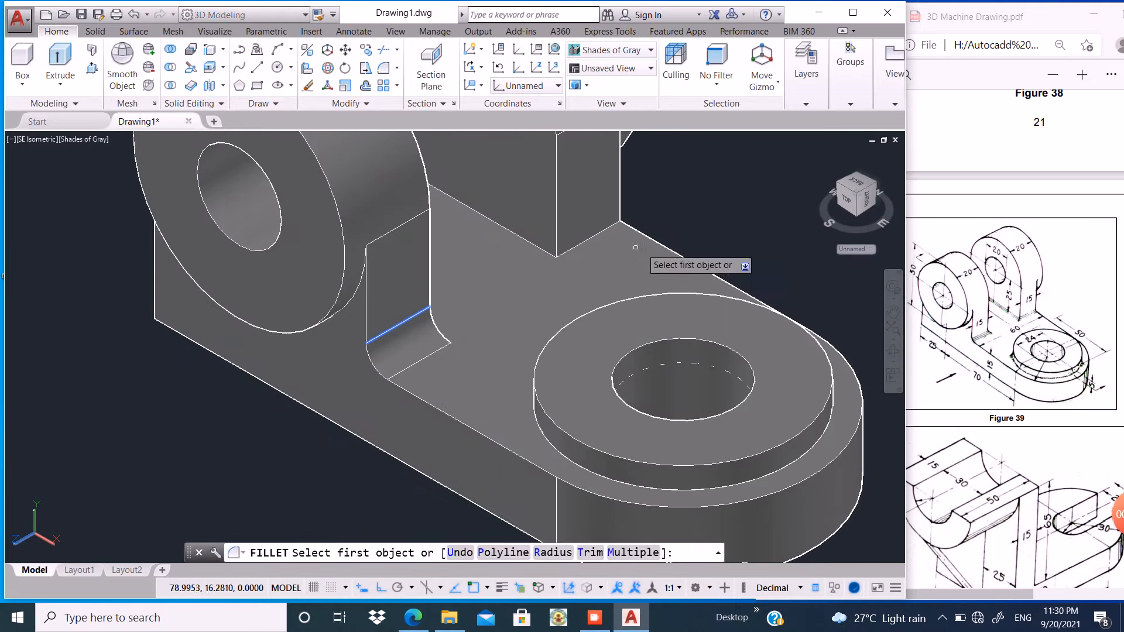
{"action": "left_click", "coordinate": [588, 239]}
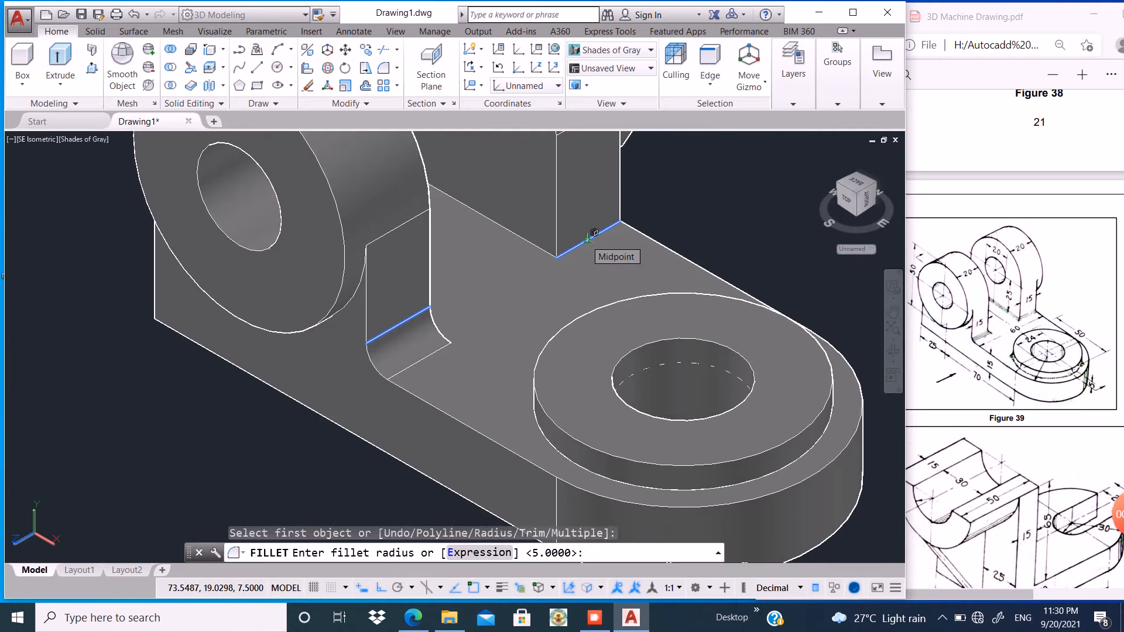
{"action": "key", "text": "Return"}
{"action": "key", "text": "Return"}
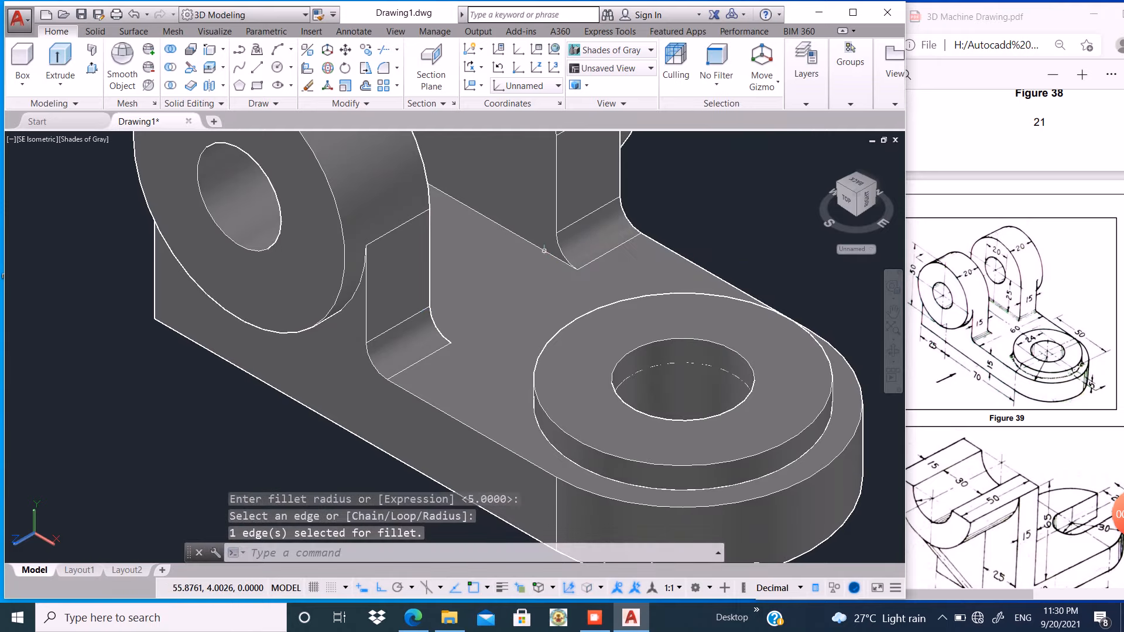
{"action": "scroll", "coordinate": [585, 237], "scroll_direction": "down", "scroll_amount": 3}
{"action": "scroll", "coordinate": [477, 338], "scroll_direction": "up", "scroll_amount": 2}
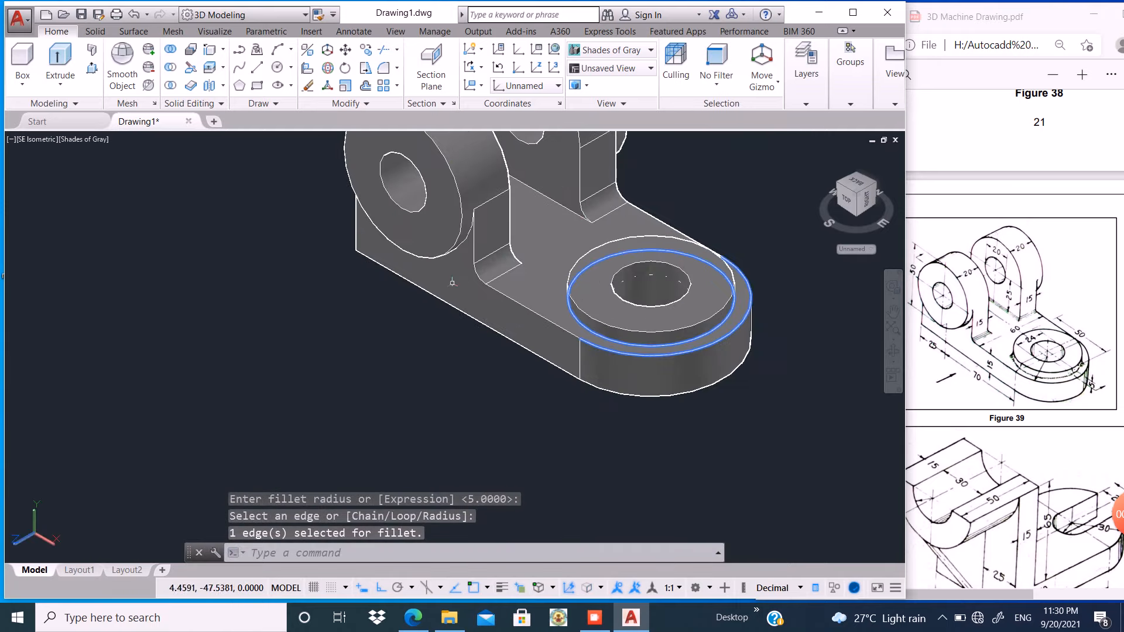
Reset the model view to SE Isometric.
{"action": "scroll", "coordinate": [452, 288], "scroll_direction": "down", "scroll_amount": 2}
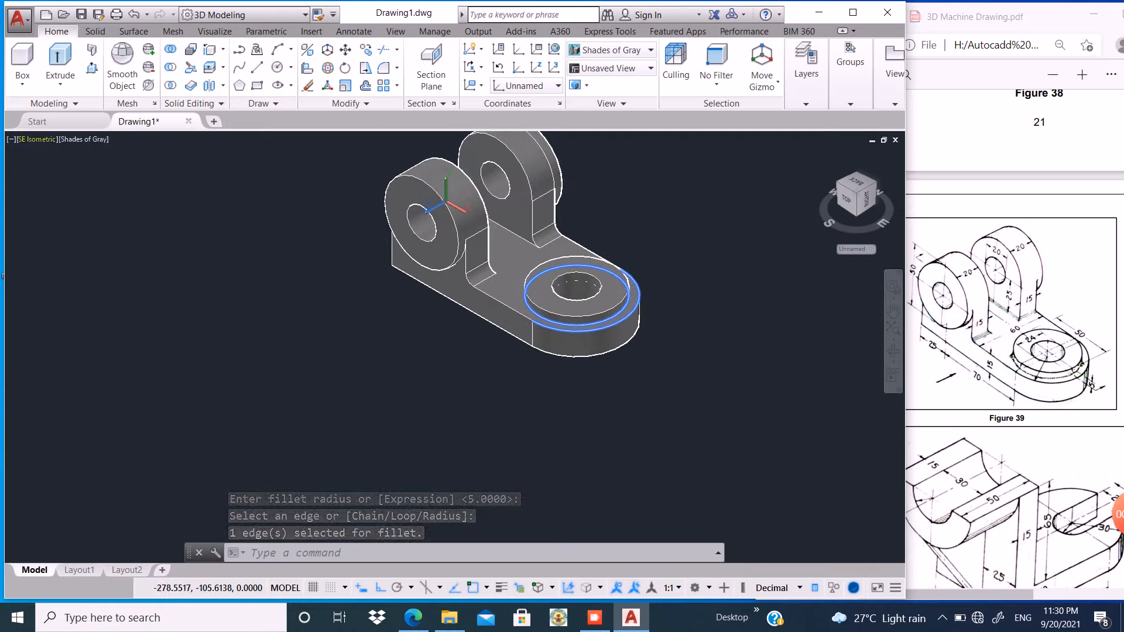
{"action": "left_click", "coordinate": [36, 139]}
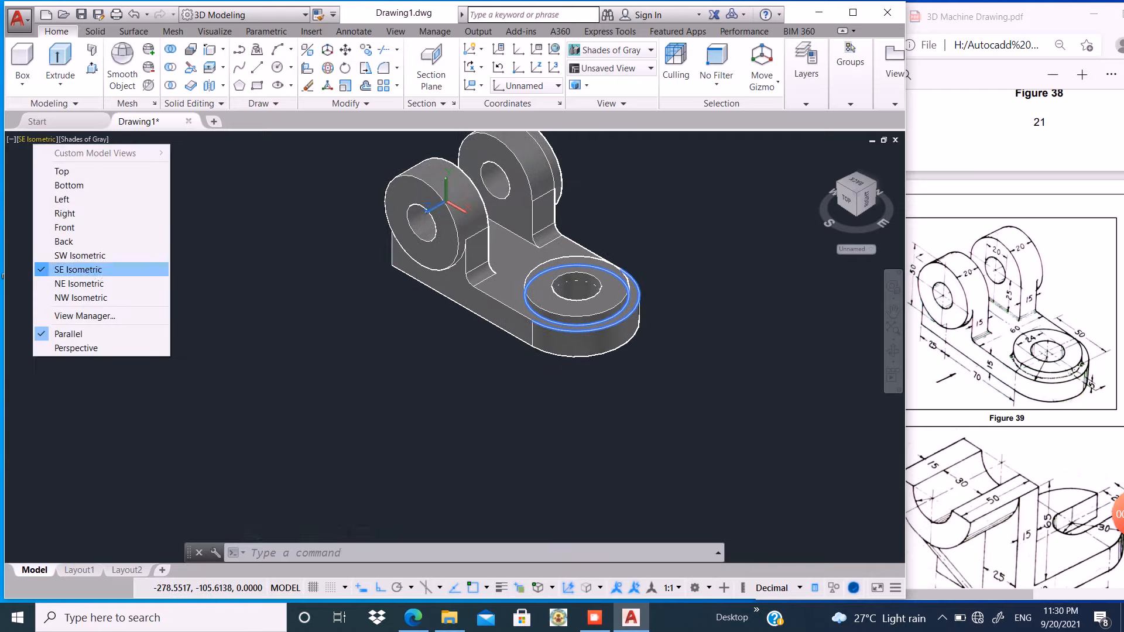
{"action": "left_click", "coordinate": [78, 269]}
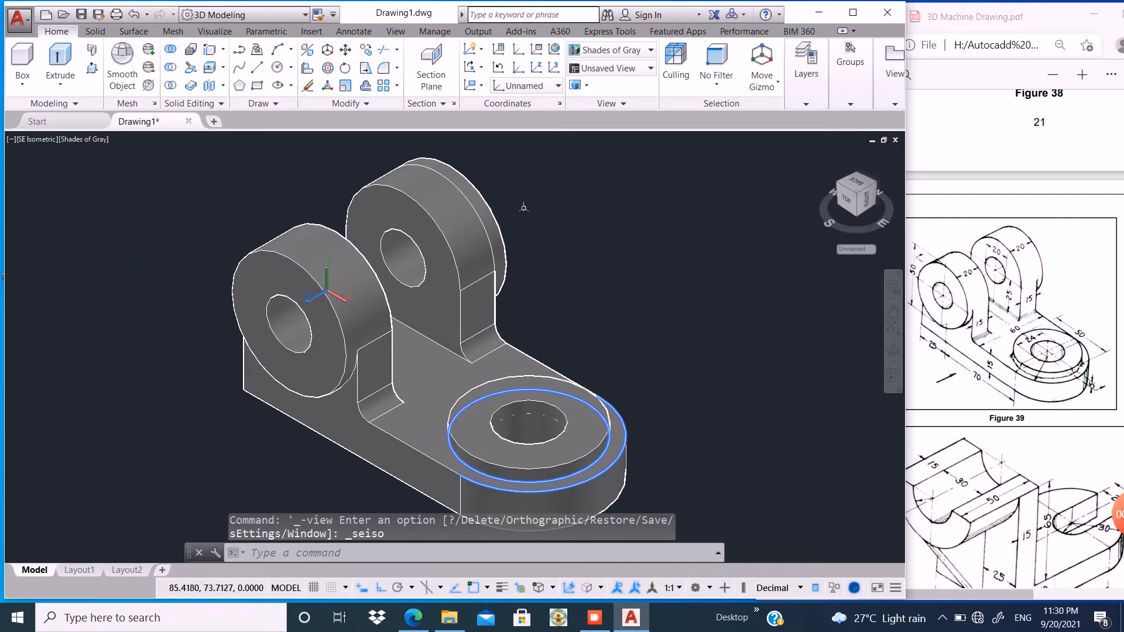
Move the bracket solid well clear of the leftover construction curves at its original location.
{"action": "left_click", "coordinate": [457, 231]}
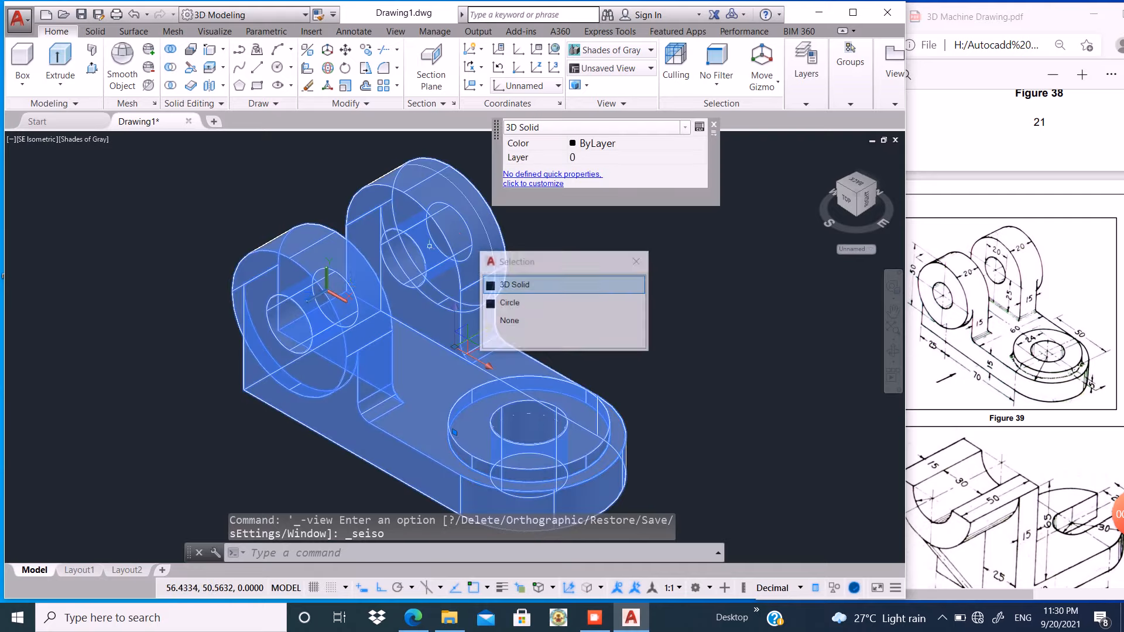
{"action": "left_click", "coordinate": [345, 49]}
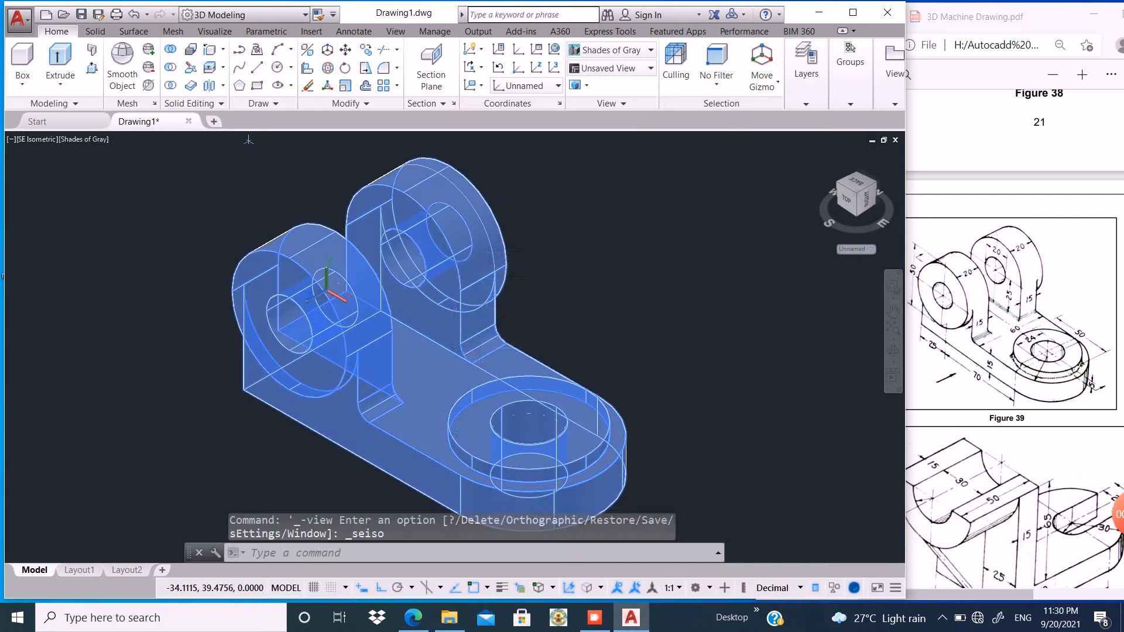
{"action": "scroll", "coordinate": [269, 182], "scroll_direction": "down", "scroll_amount": 3}
{"action": "left_click", "coordinate": [261, 324]}
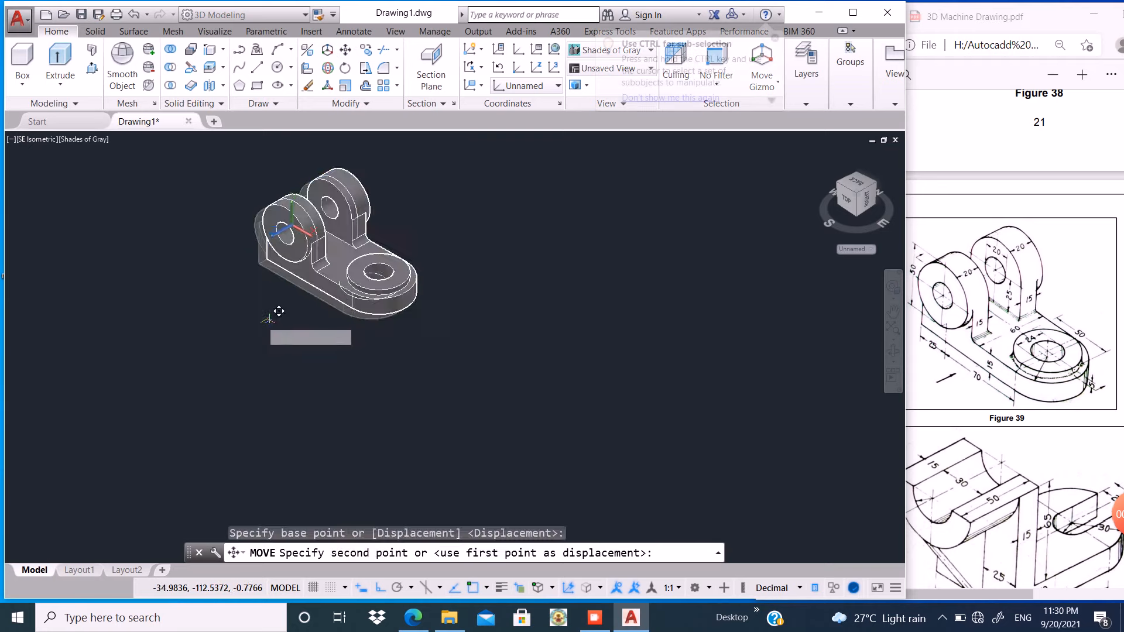
{"action": "left_click", "coordinate": [526, 297]}
Erase all the leftover construction curves at the bracket's original location and zoom to the drawing's extents.
{"action": "left_click", "coordinate": [380, 165]}
{"action": "left_click", "coordinate": [194, 359]}
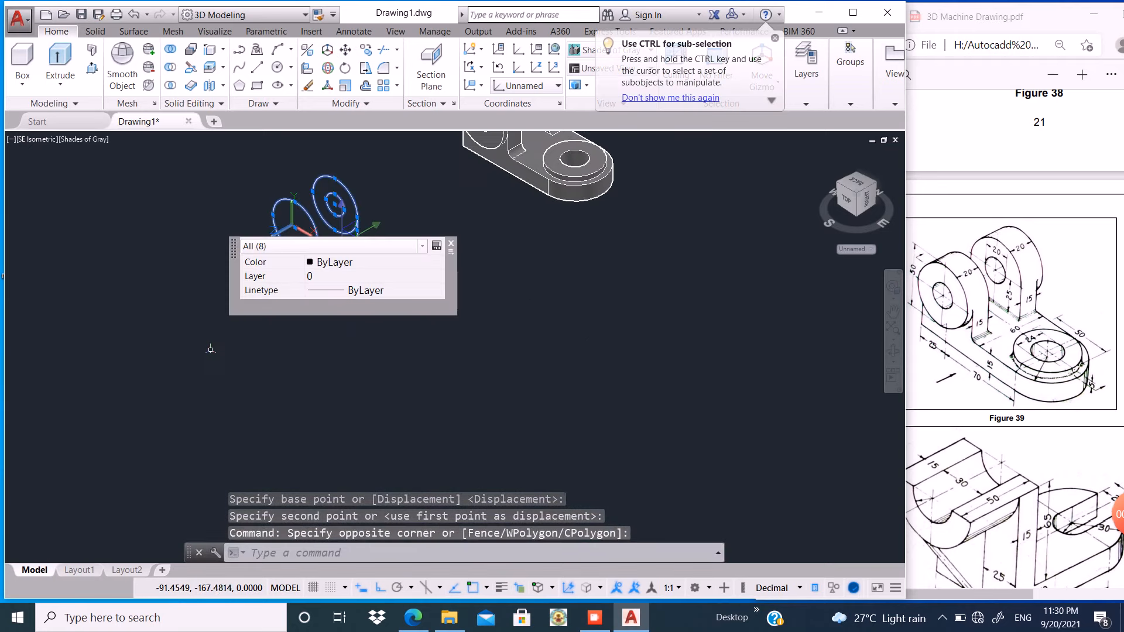
{"action": "type", "text": "E"}
{"action": "key", "text": "Return"}
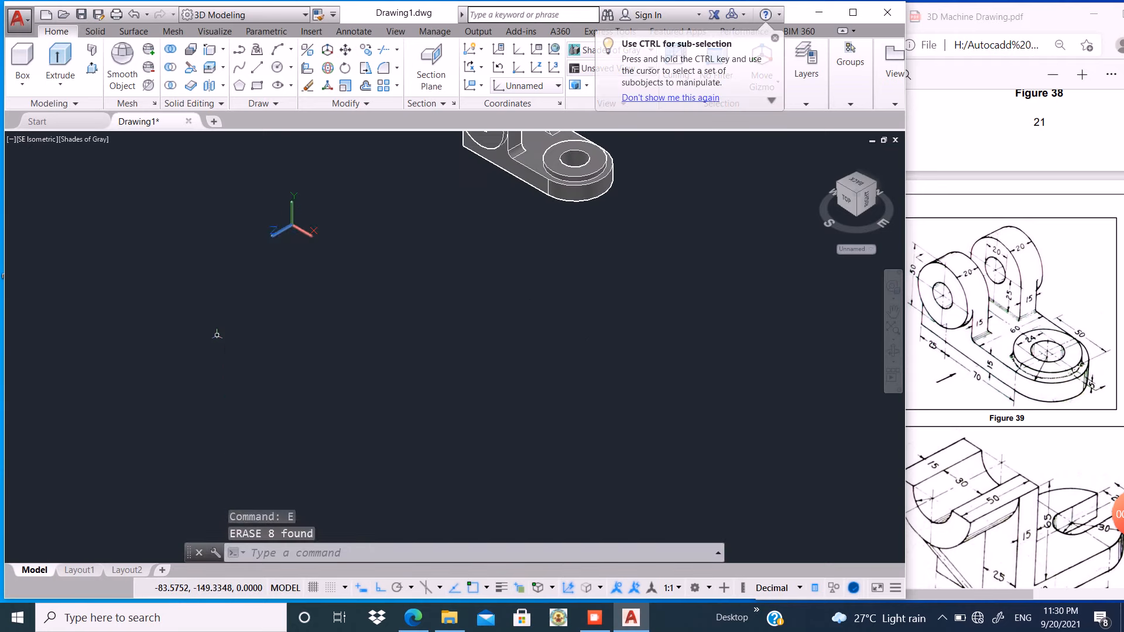
{"action": "type", "text": "z"}
{"action": "key", "text": "Return"}
{"action": "type", "text": "e"}
{"action": "key", "text": "Return"}
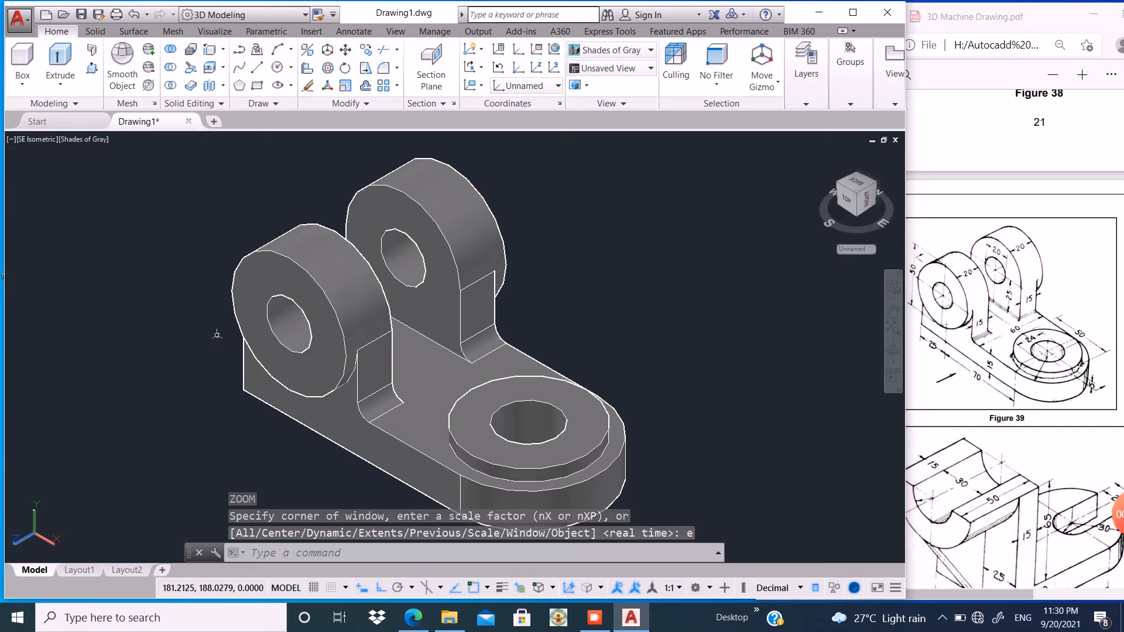
Try the Hidden and Realistic visual styles on the bracket and return to Shades of Gray.
{"action": "left_click", "coordinate": [371, 294]}
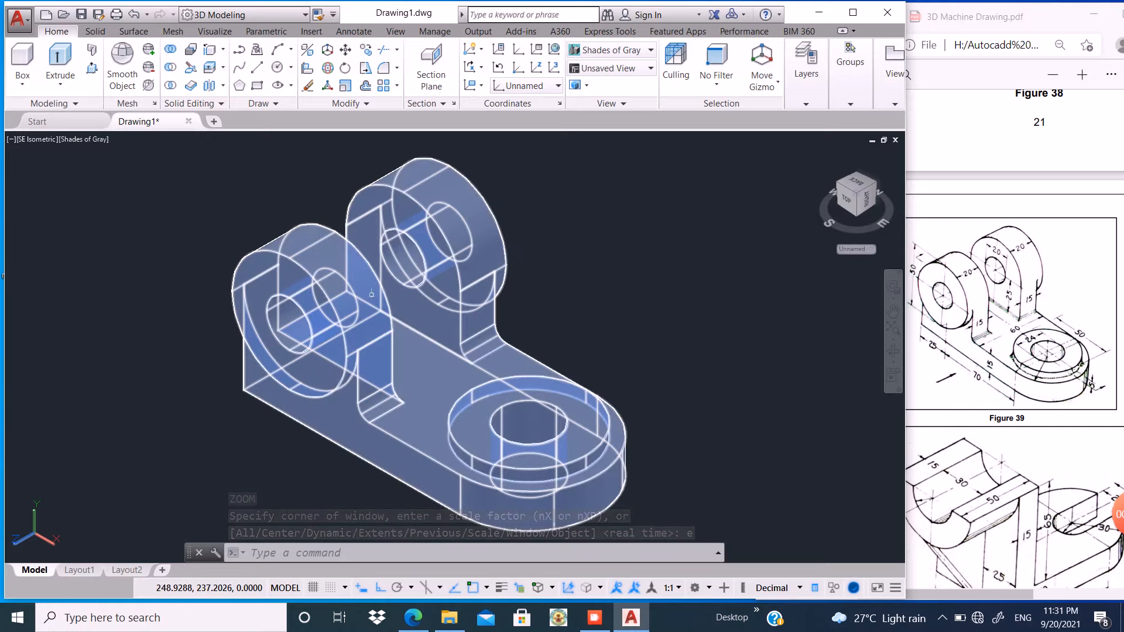
{"action": "key", "text": "Escape"}
{"action": "left_click", "coordinate": [650, 50]}
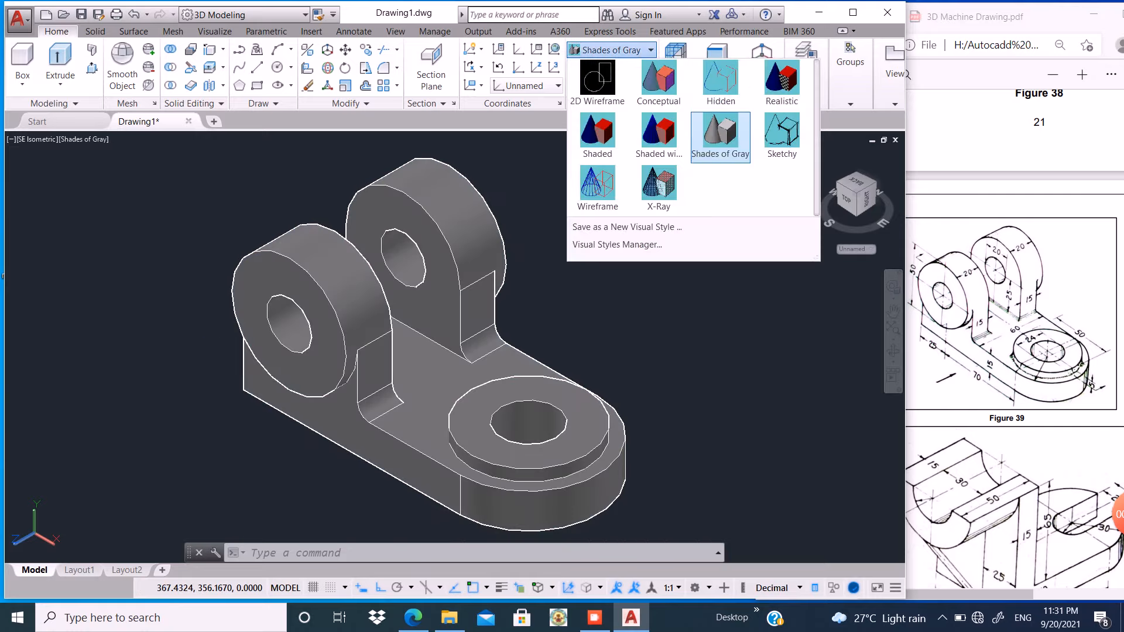
{"action": "left_click", "coordinate": [720, 79]}
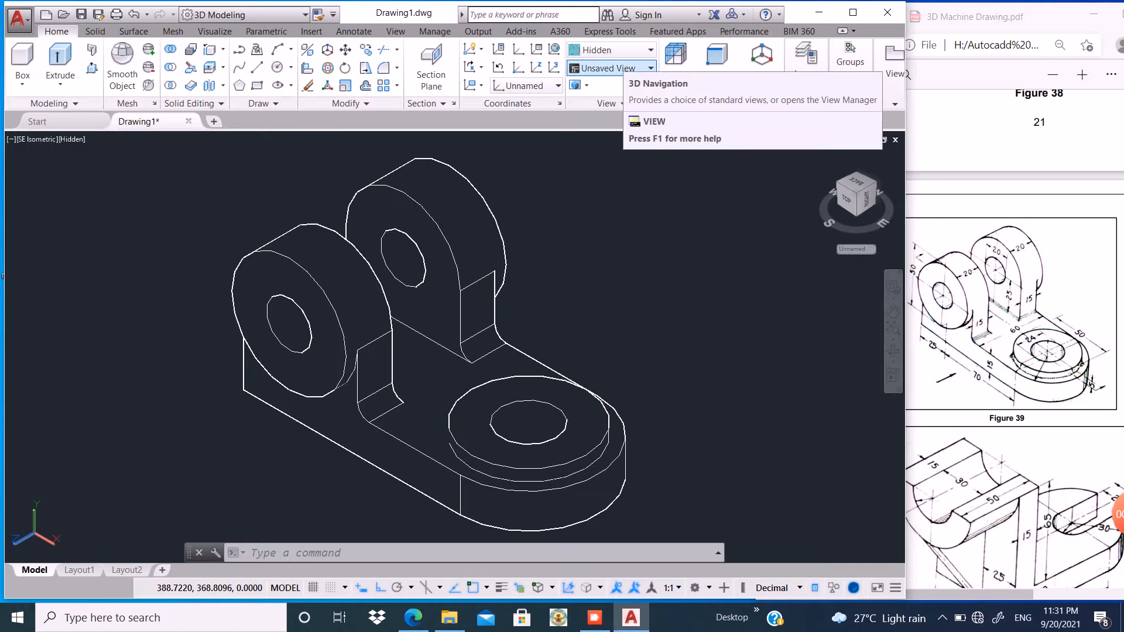
{"action": "left_click", "coordinate": [644, 50]}
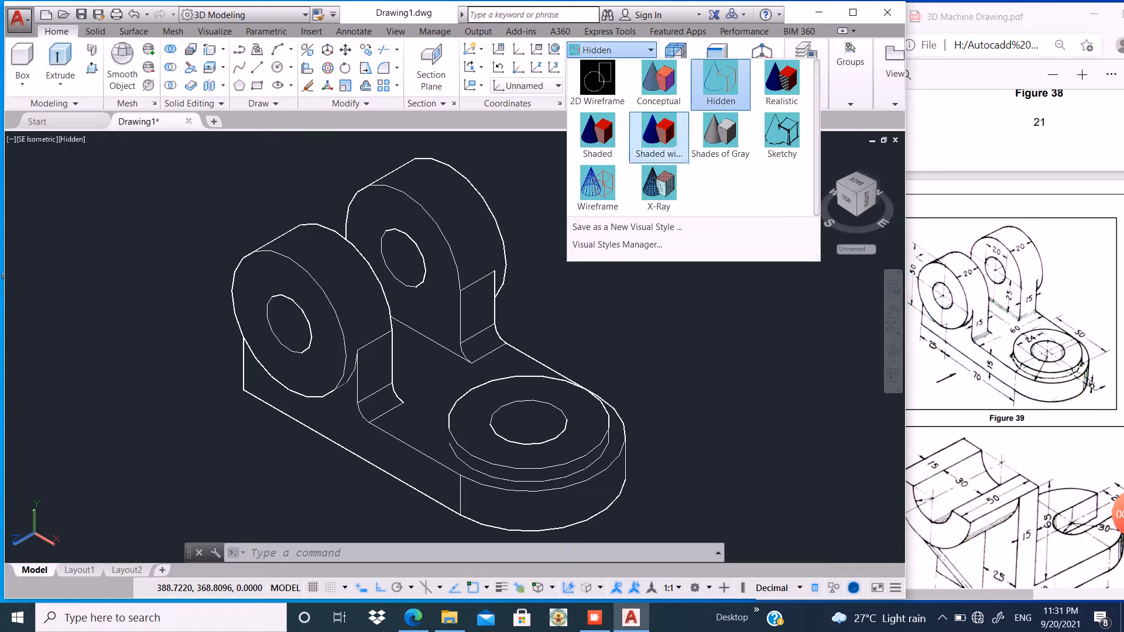
{"action": "left_click", "coordinate": [783, 84]}
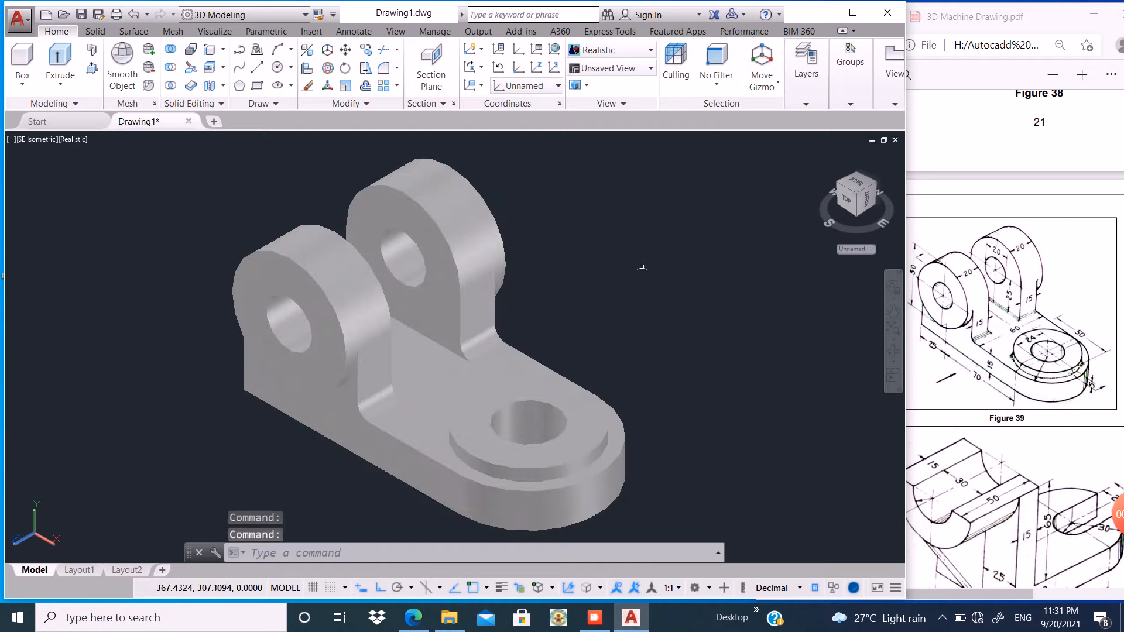
{"action": "scroll", "coordinate": [422, 410], "scroll_direction": "up", "scroll_amount": 2}
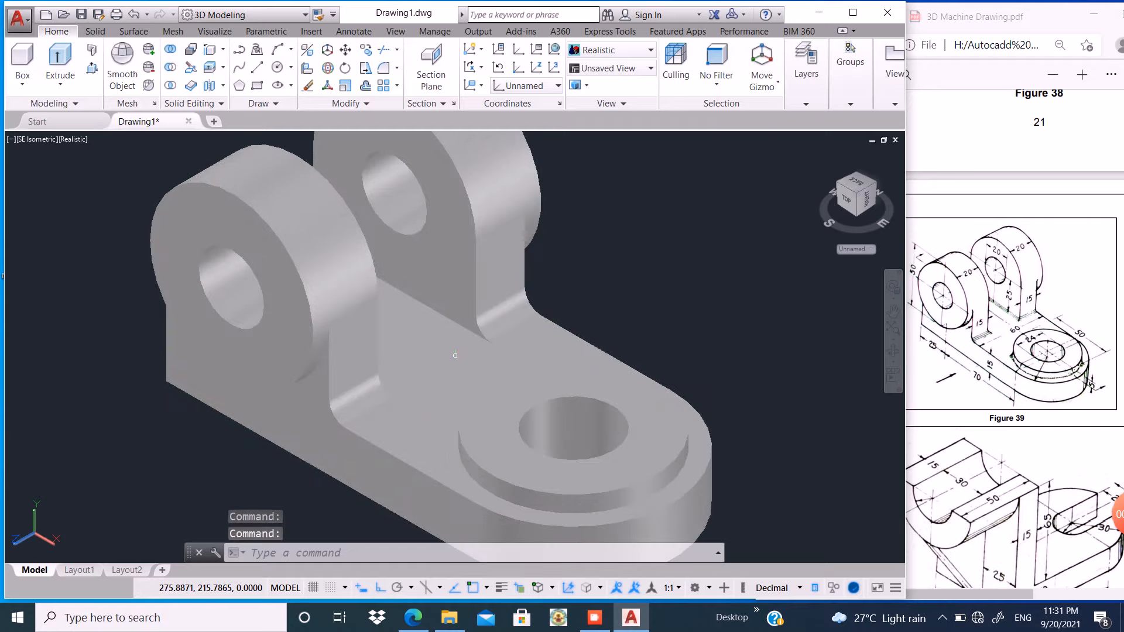
{"action": "left_click", "coordinate": [647, 50]}
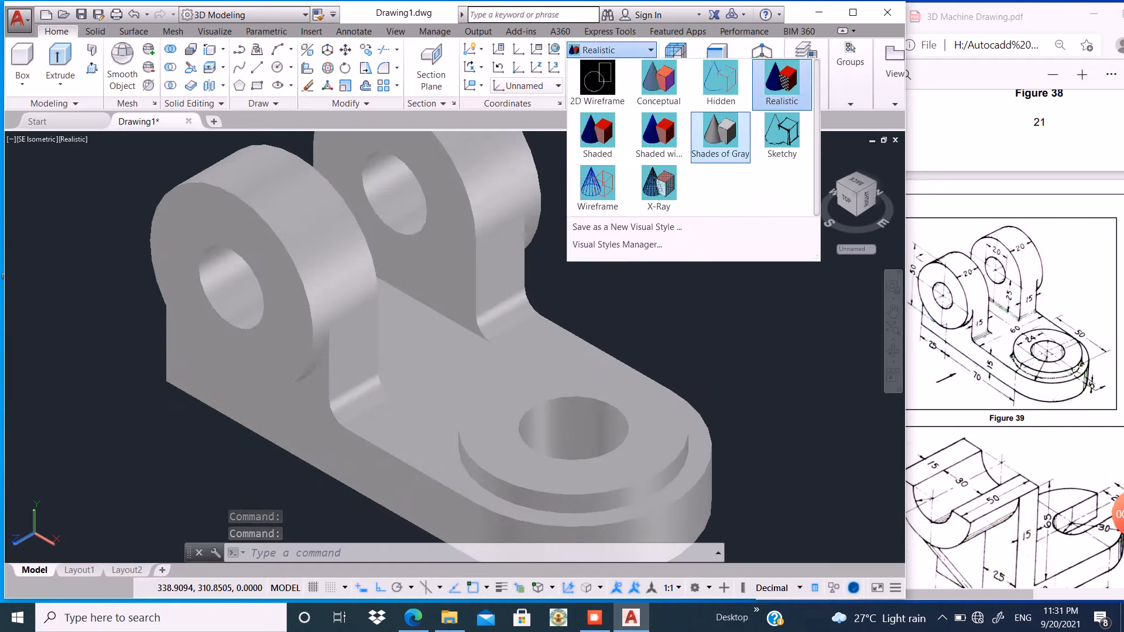
{"action": "left_click", "coordinate": [720, 141]}
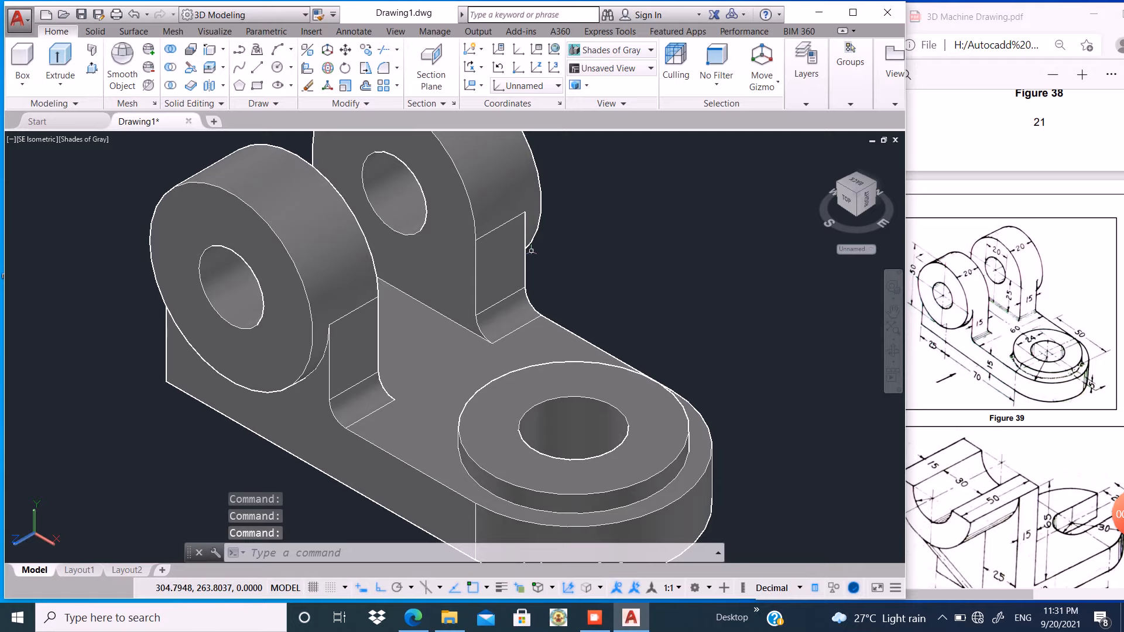
Set the bracket solid's color to Cyan.
{"action": "scroll", "coordinate": [468, 293], "scroll_direction": "down", "scroll_amount": 2}
{"action": "left_click", "coordinate": [468, 216]}
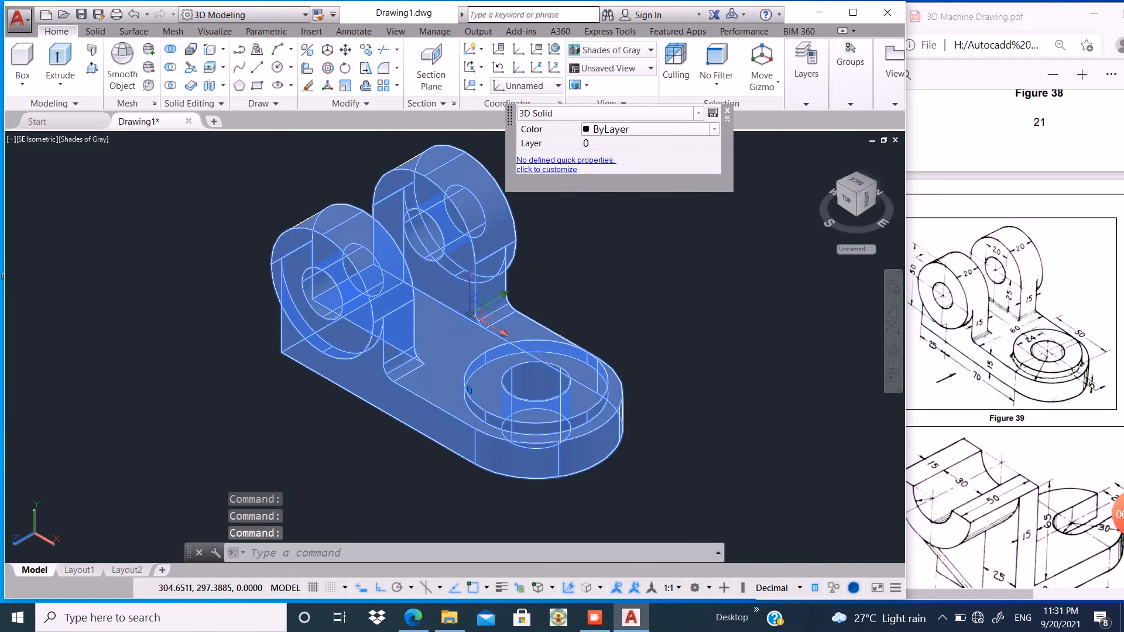
{"action": "left_click", "coordinate": [649, 129]}
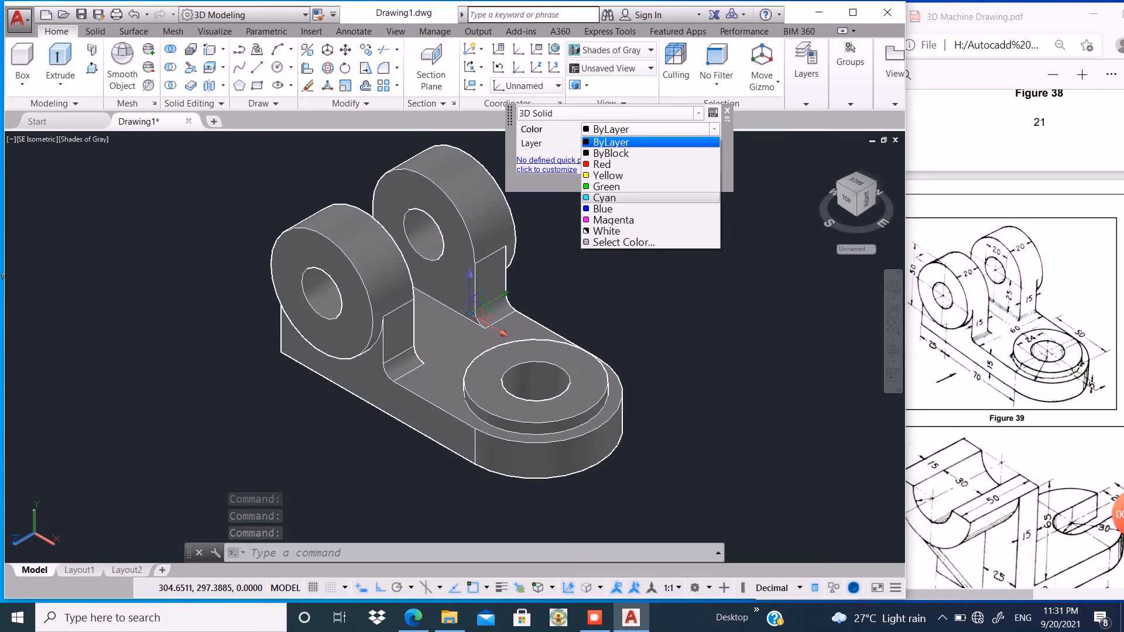
{"action": "left_click", "coordinate": [605, 197]}
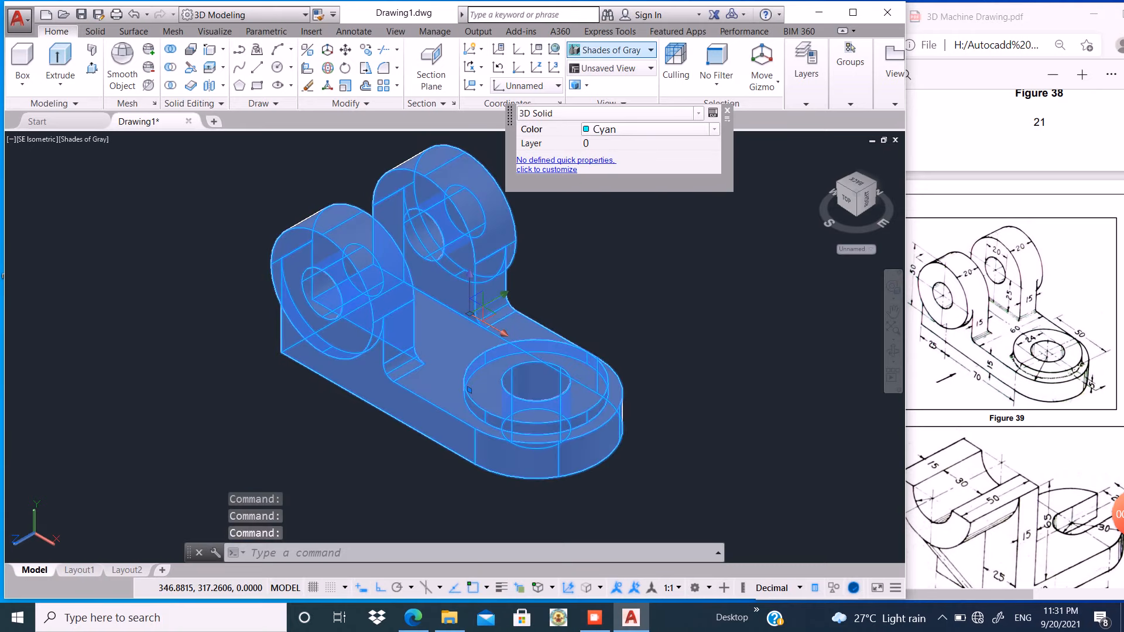
Display the bracket in the Realistic visual style and inspect the finished model.
{"action": "left_click", "coordinate": [609, 50]}
{"action": "left_click", "coordinate": [781, 82]}
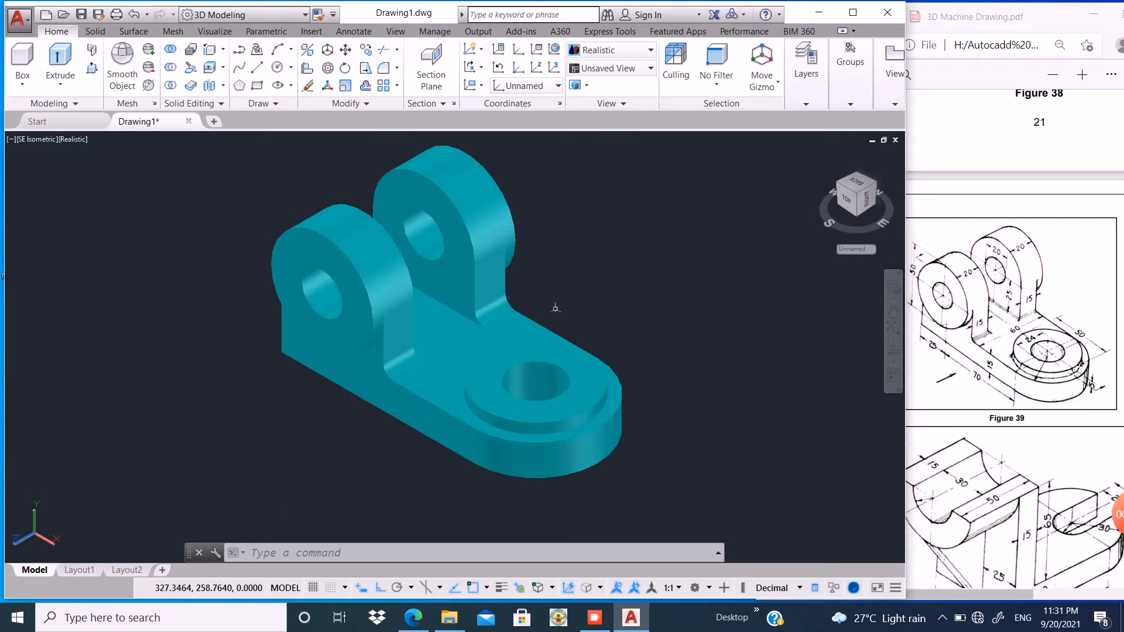
{"action": "scroll", "coordinate": [431, 332], "scroll_direction": "up", "scroll_amount": 2}
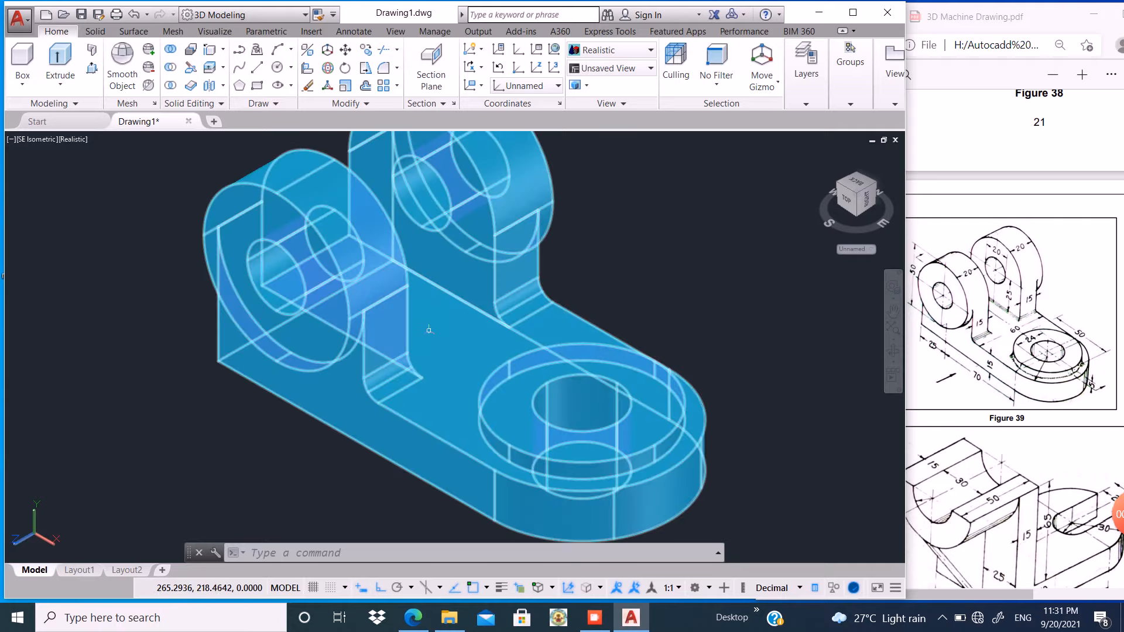
{"action": "scroll", "coordinate": [442, 350], "scroll_direction": "down", "scroll_amount": 2}
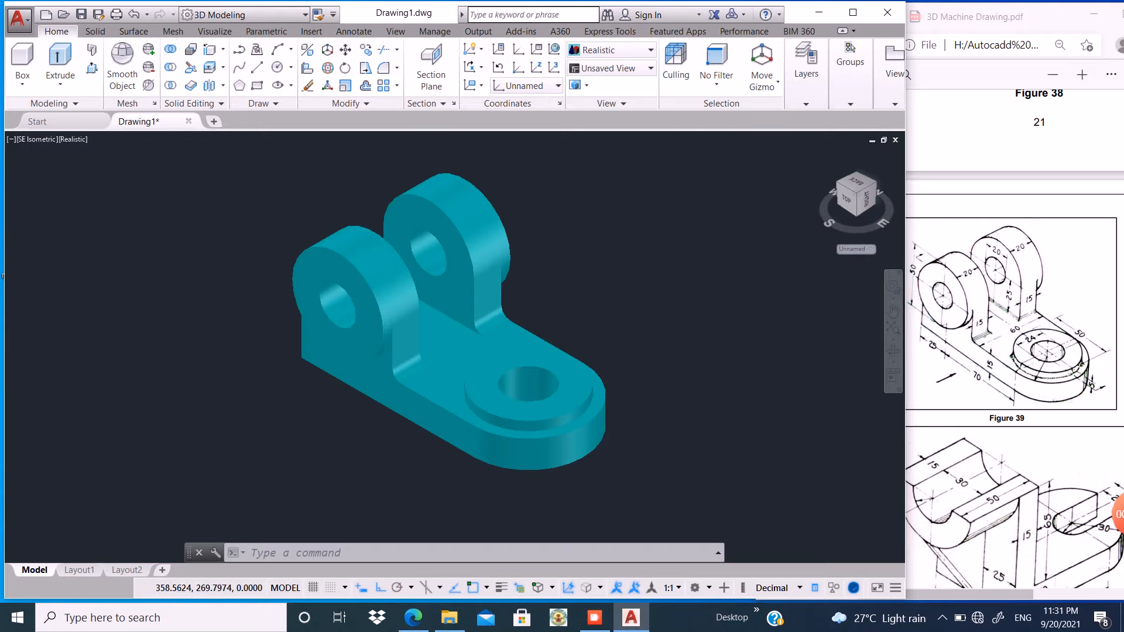
{"action": "scroll", "coordinate": [603, 327], "scroll_direction": "down", "scroll_amount": 1}
{"action": "scroll", "coordinate": [603, 327], "scroll_direction": "up", "scroll_amount": 2}
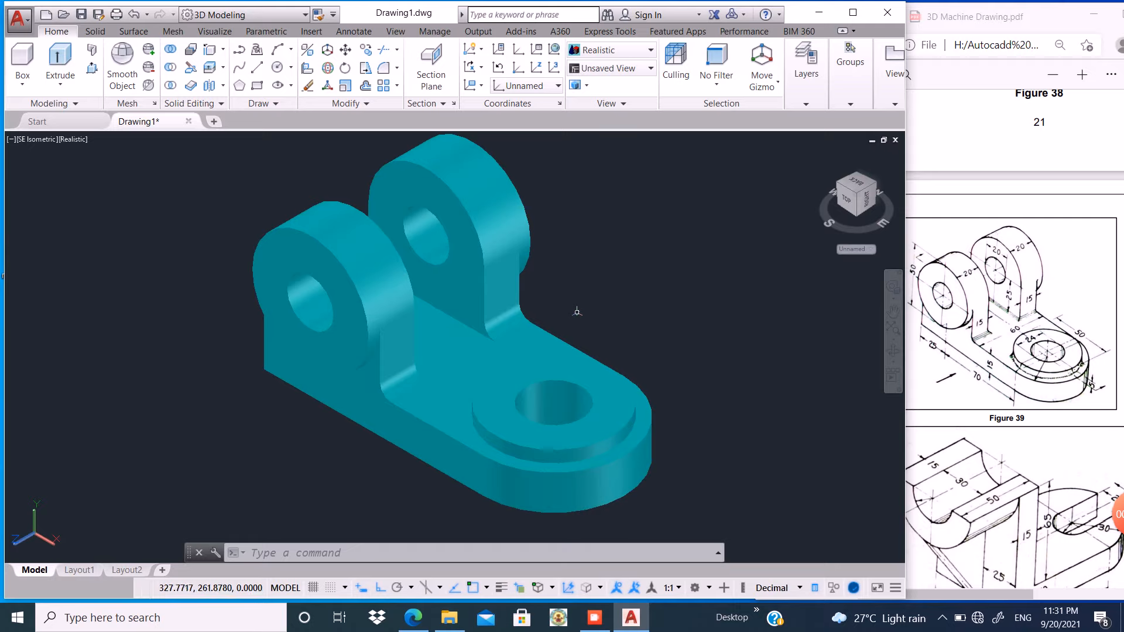